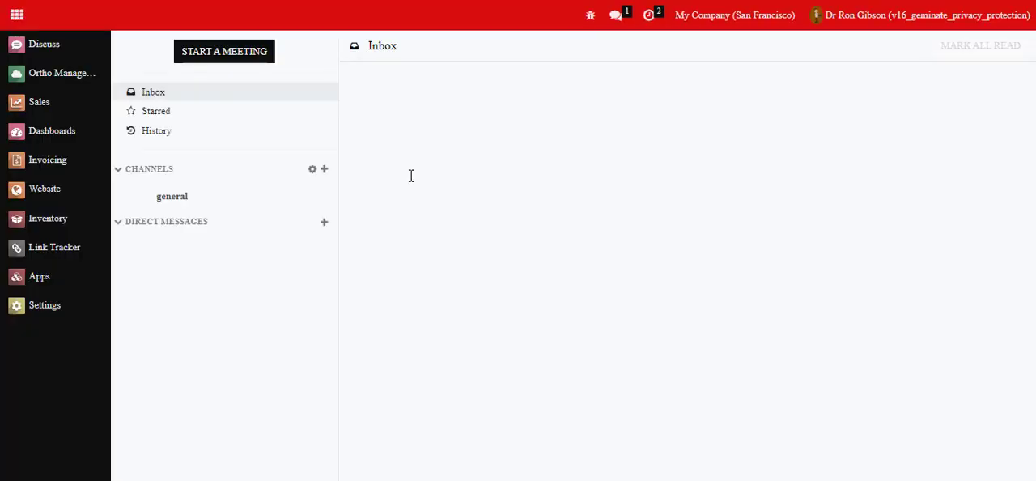
Step: Open the module information of the installed Ortho Management Privacy Protection app
click(39, 276)
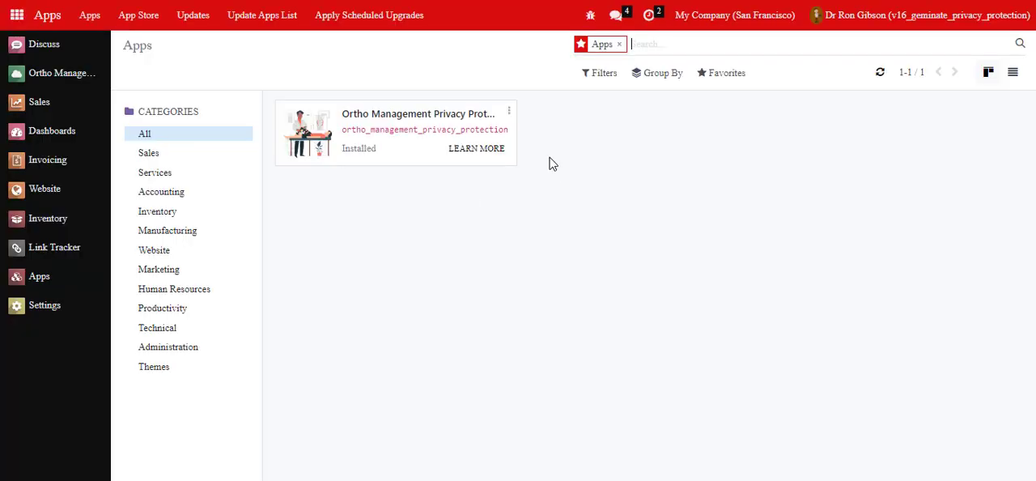
click(509, 112)
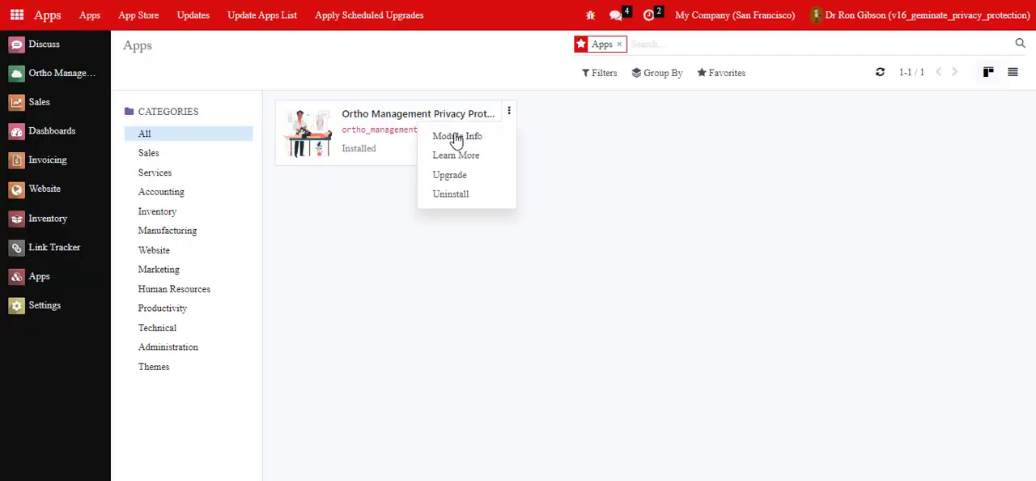
click(457, 138)
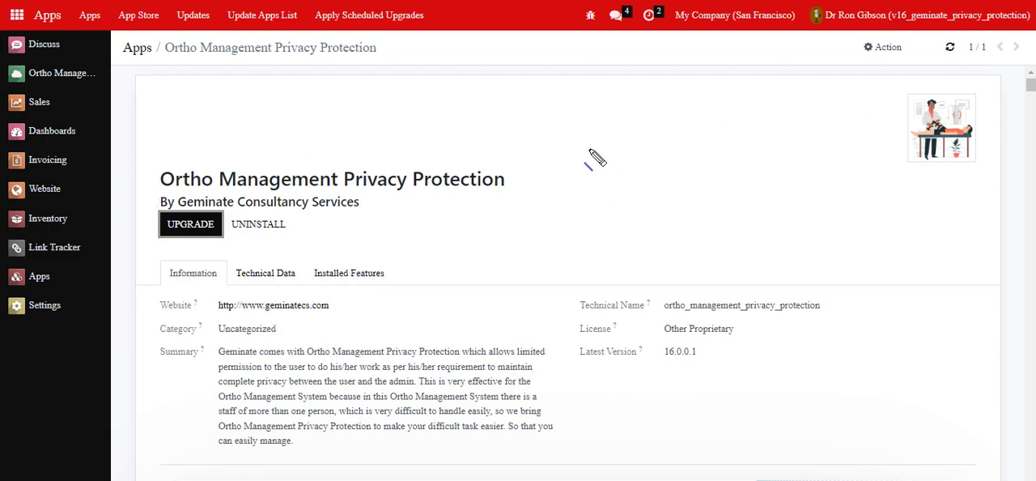
Step: Examine the module description from the feature list through the role and notification screenshots to the contact section
scroll(586, 154, down, 12)
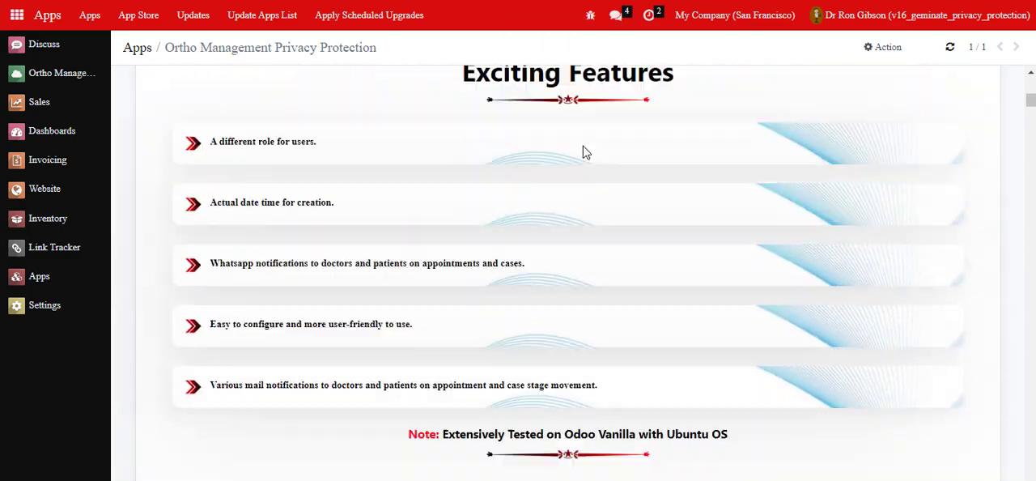
scroll(584, 150, down, 15)
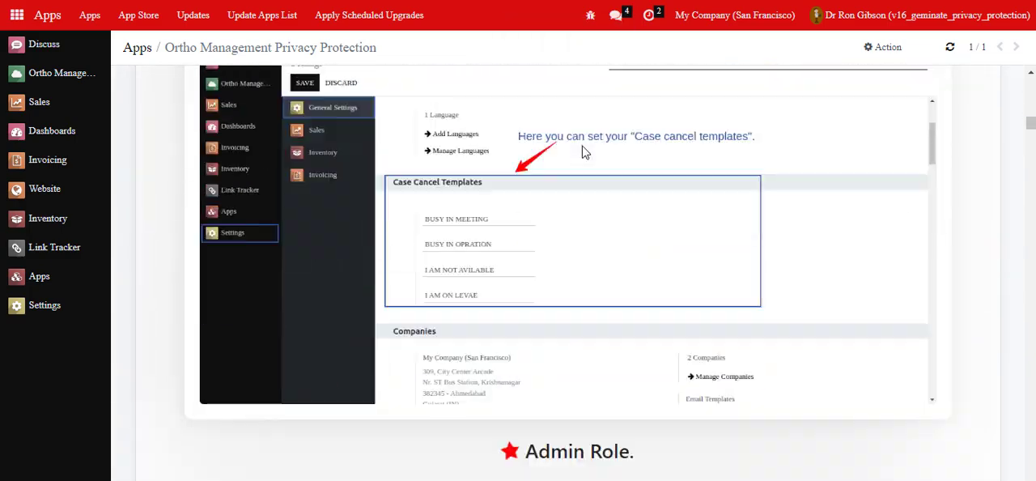
scroll(585, 152, down, 15)
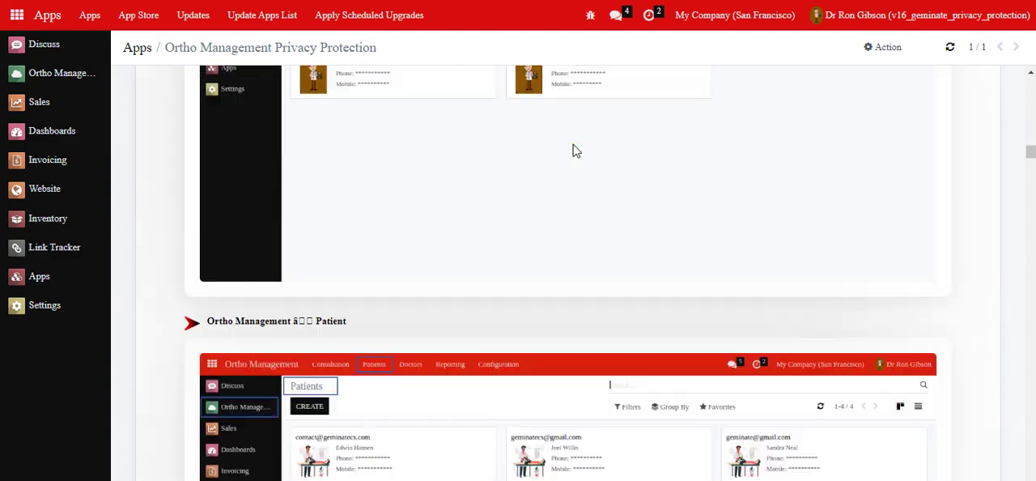
scroll(572, 151, down, 15)
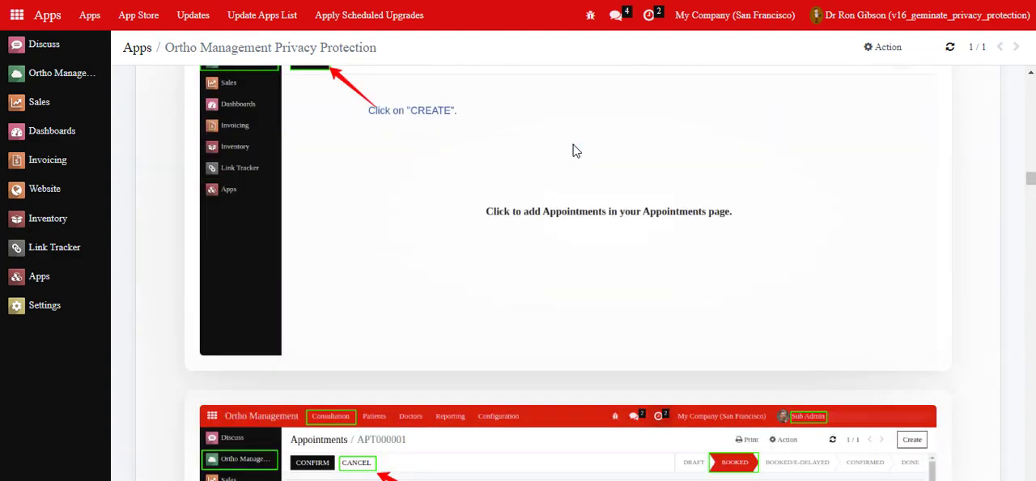
scroll(572, 150, down, 15)
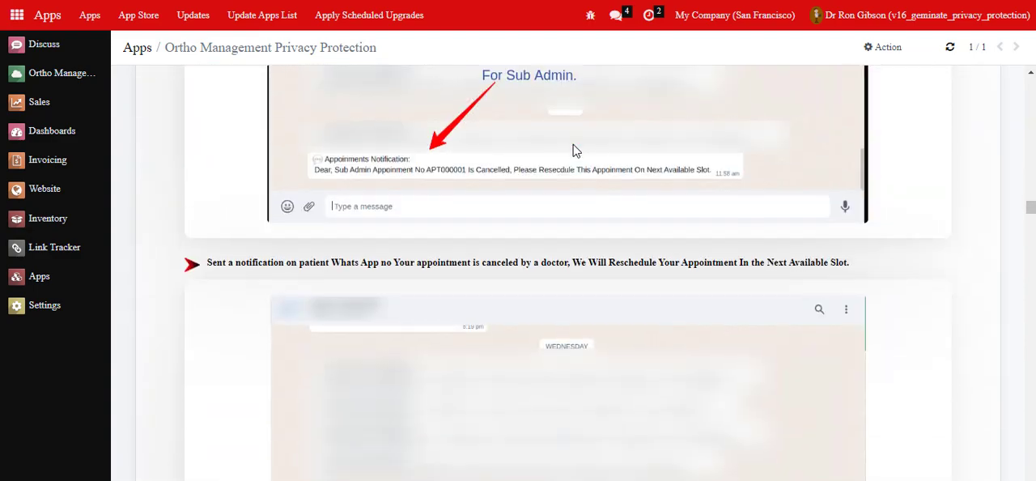
scroll(572, 150, down, 15)
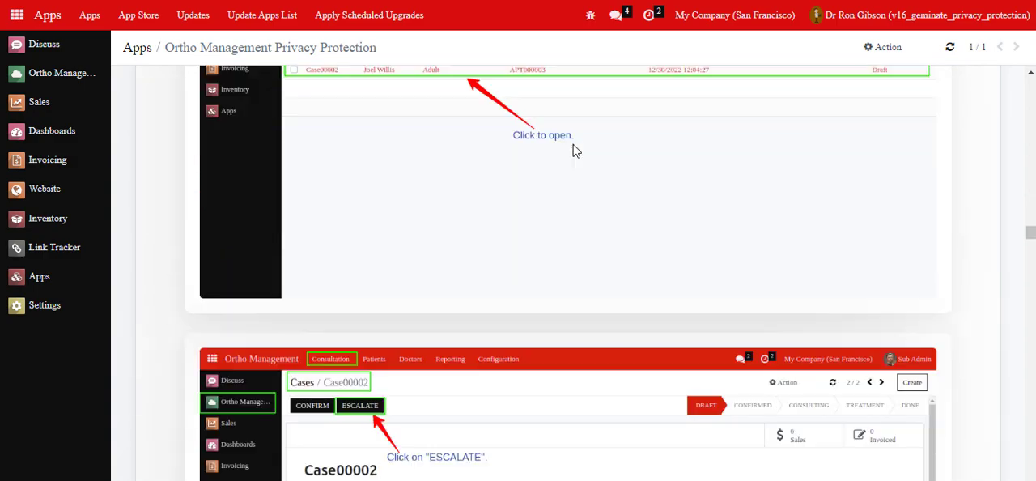
scroll(572, 150, down, 15)
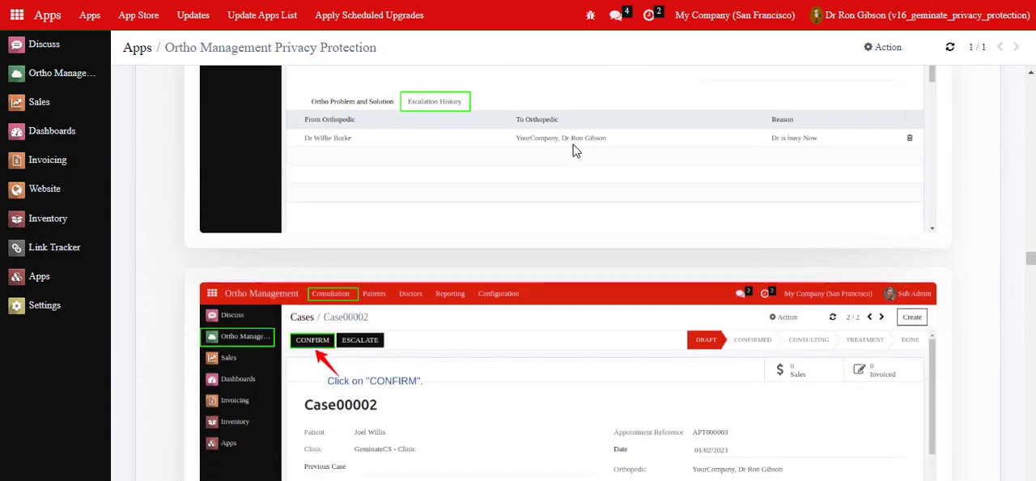
scroll(572, 150, down, 15)
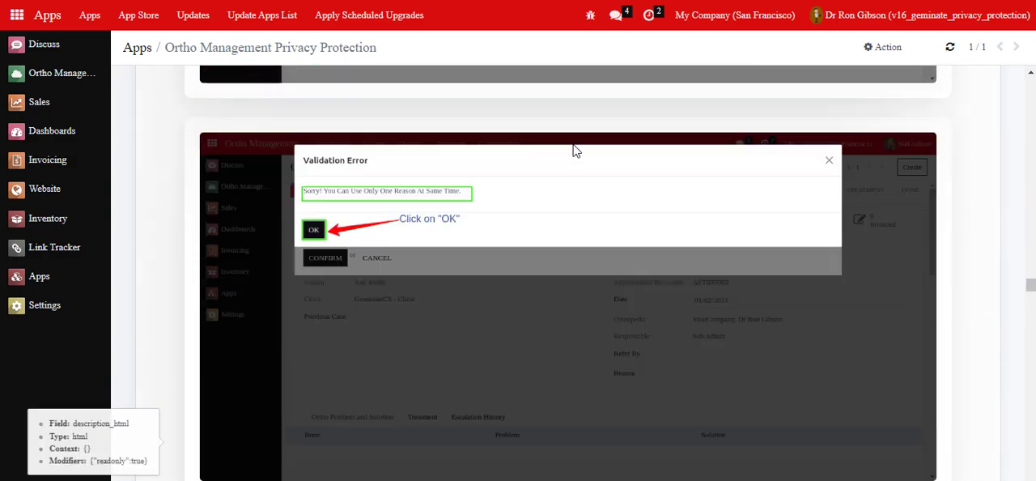
scroll(573, 151, down, 15)
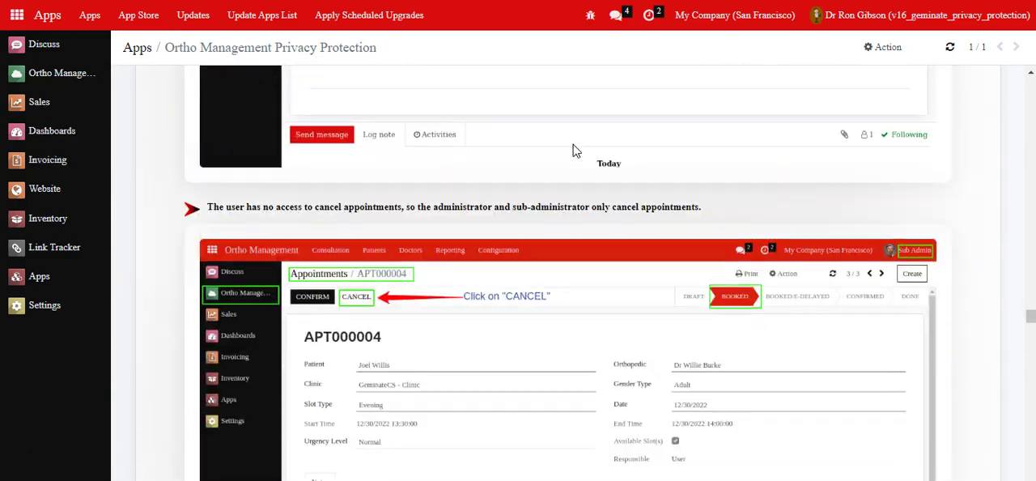
scroll(573, 150, down, 15)
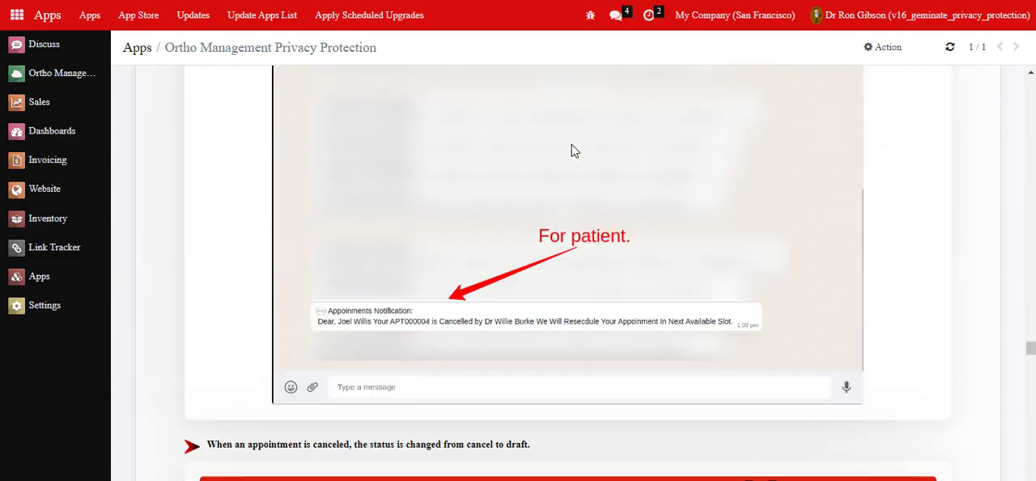
scroll(571, 150, down, 15)
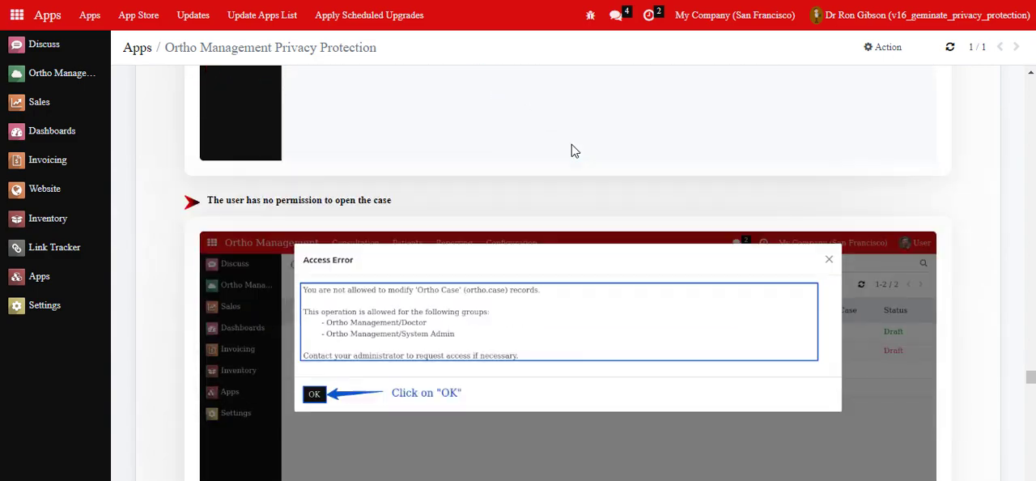
scroll(572, 150, down, 15)
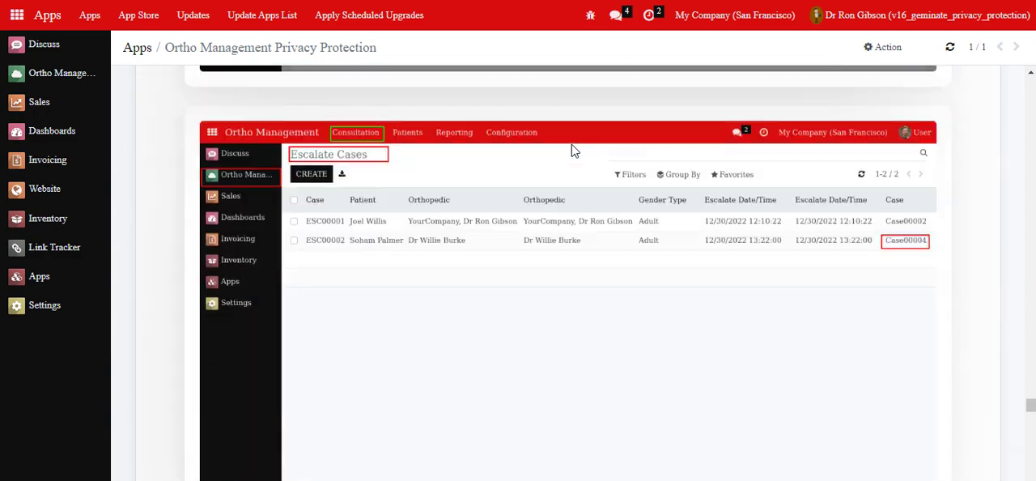
scroll(572, 151, down, 15)
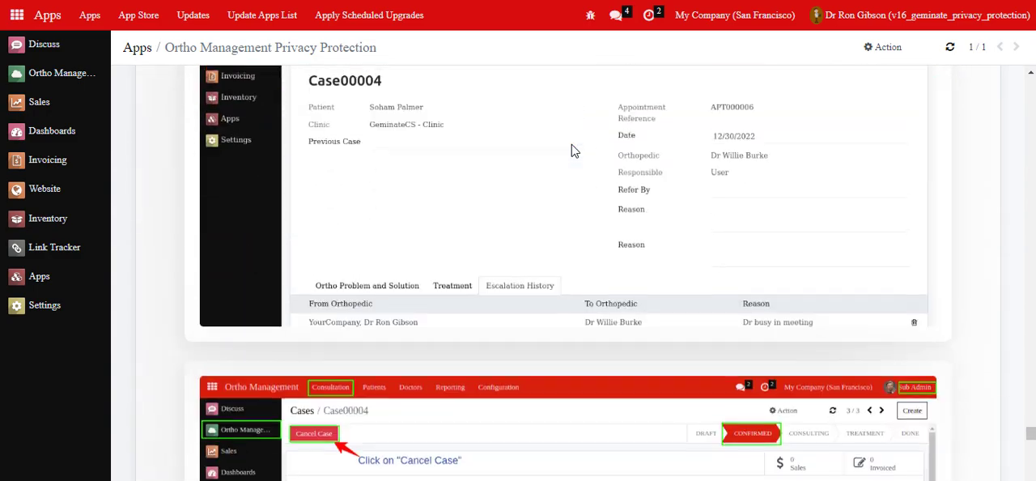
scroll(571, 149, down, 15)
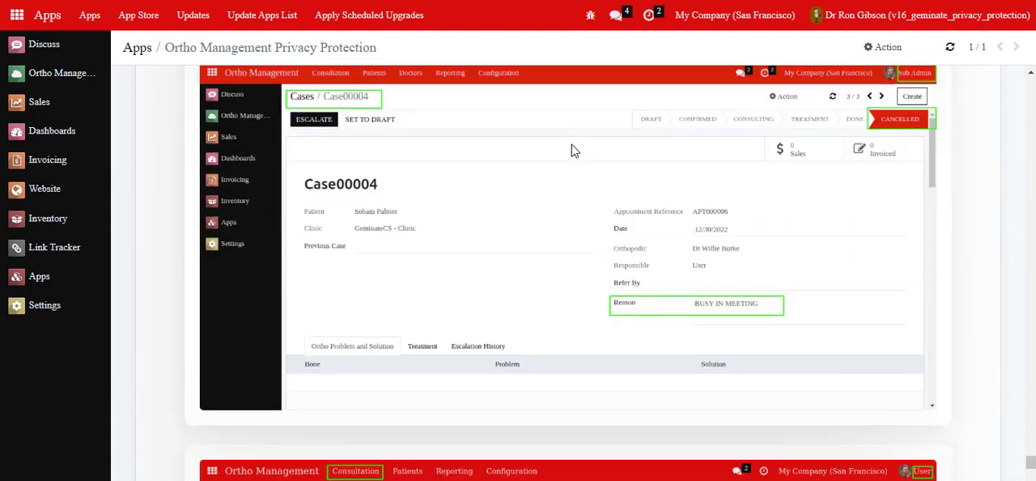
scroll(571, 147, down, 15)
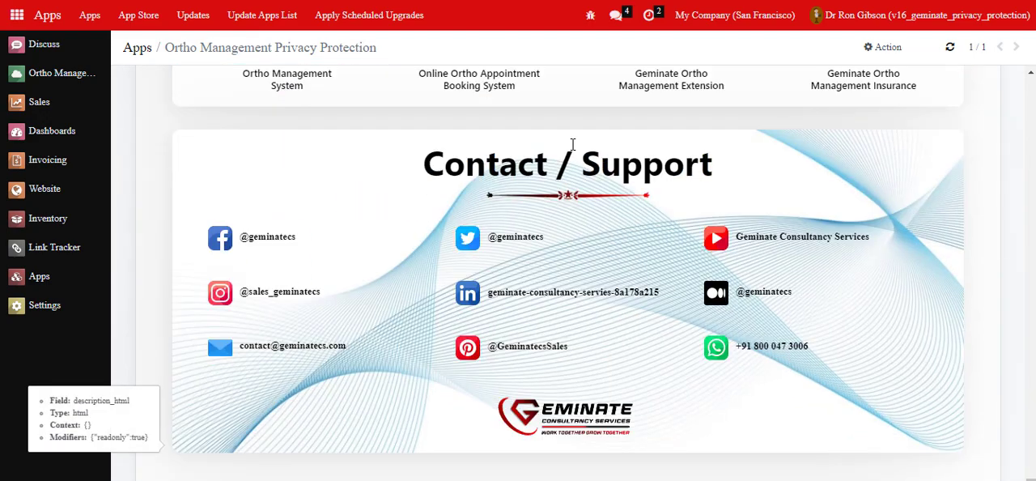
Step: Go to the user management in the settings and open the record of the user whose login is admin
click(39, 277)
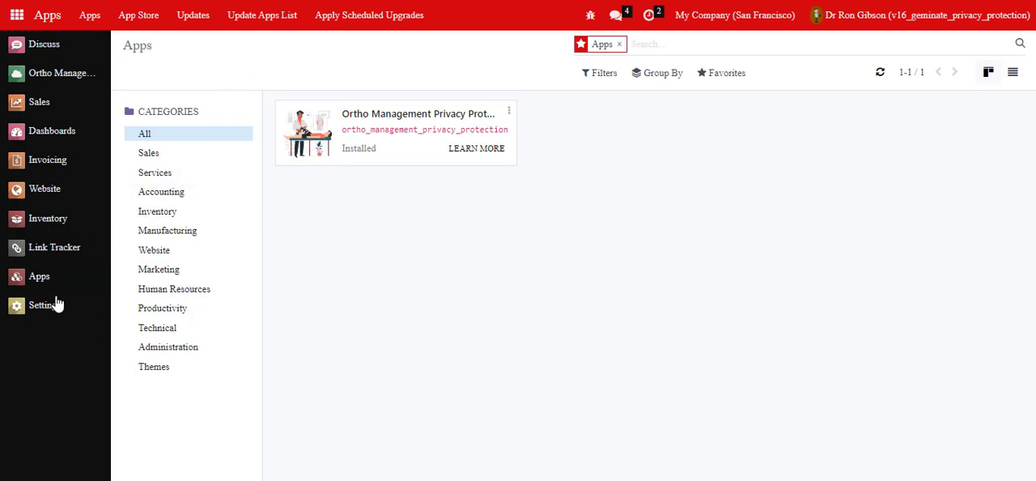
click(51, 303)
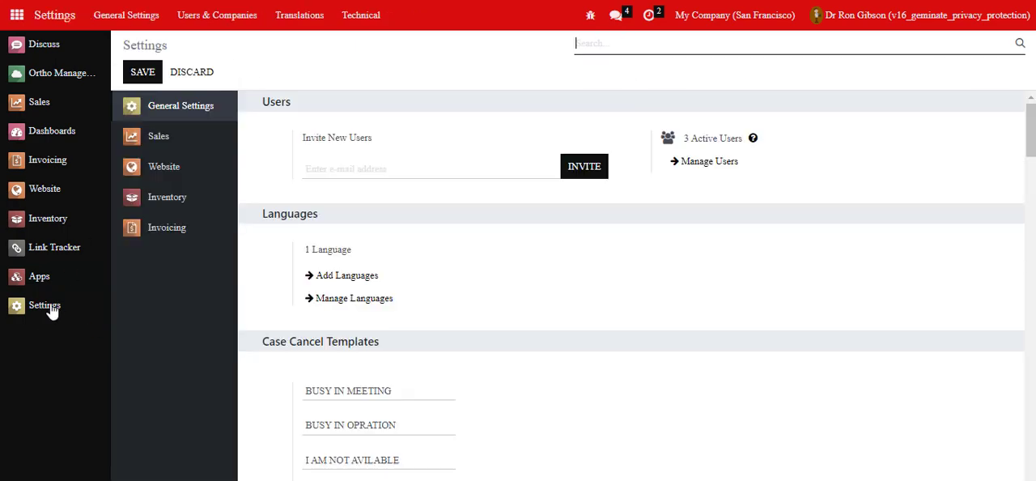
click(198, 15)
click(202, 42)
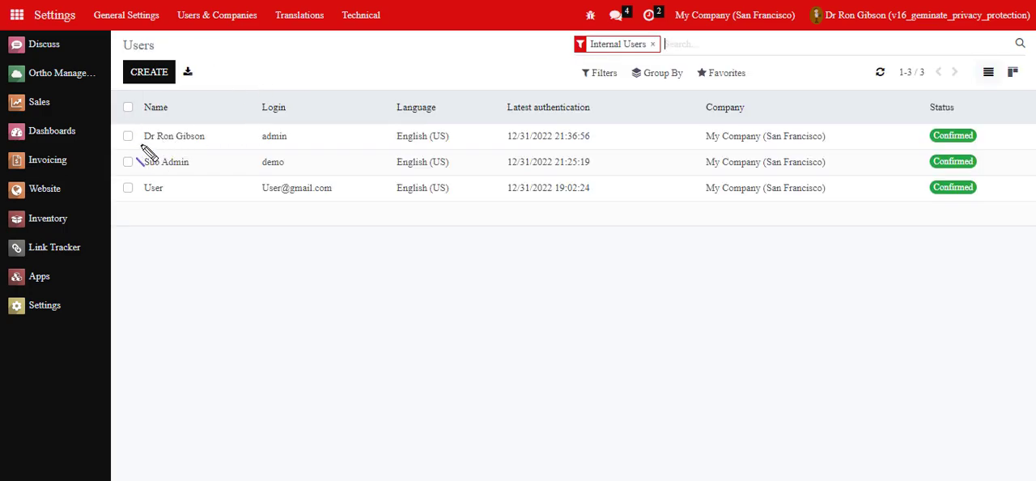
drag(140, 147, 306, 150)
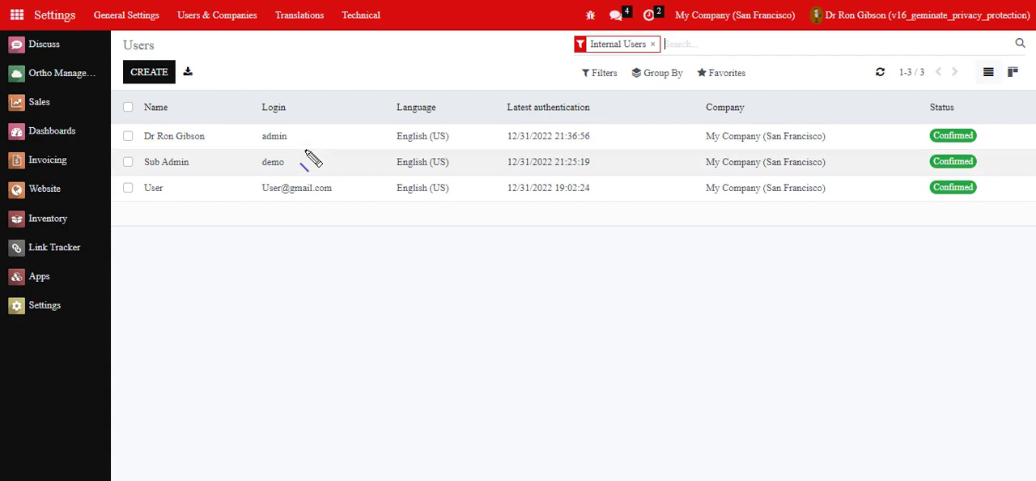
click(278, 140)
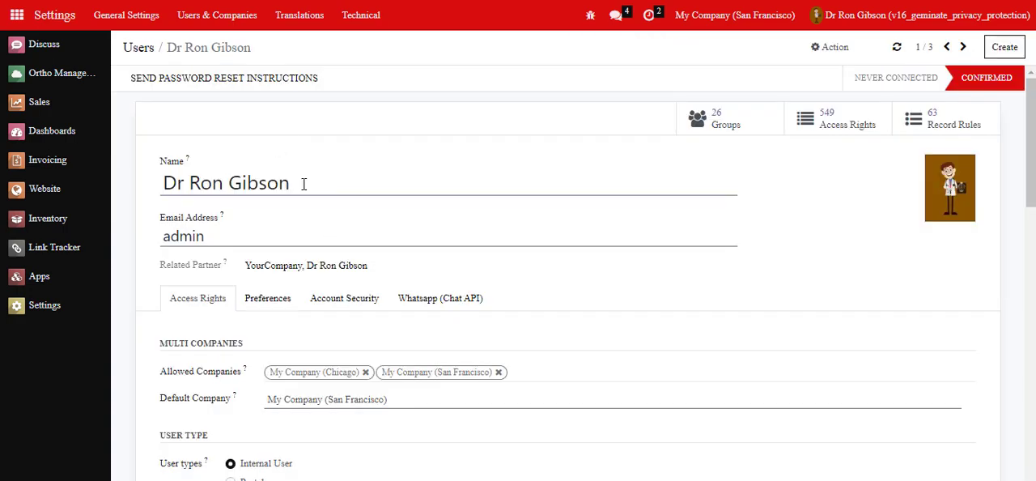
Step: Grant the admin user the System Admin role in the Ortho Management access rights
scroll(348, 167, down, 7)
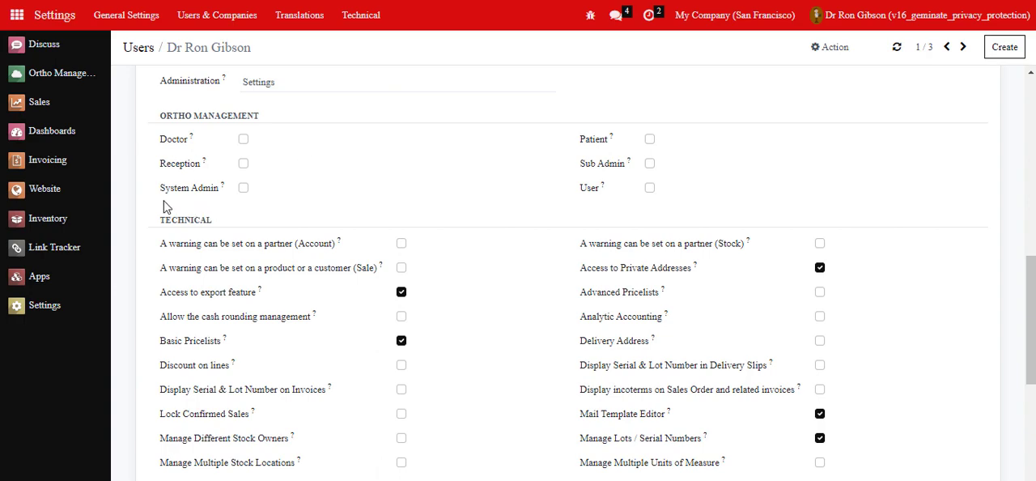
drag(154, 203, 275, 203)
click(243, 189)
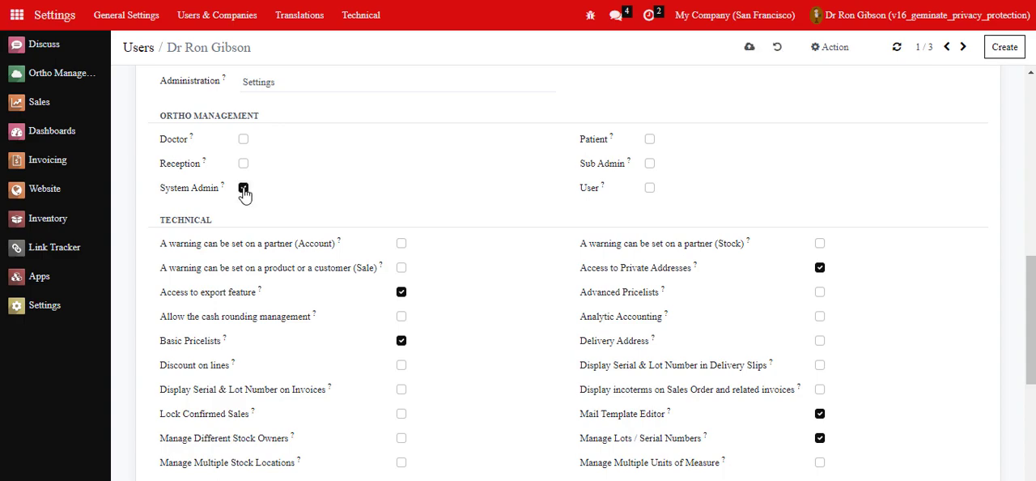
click(748, 51)
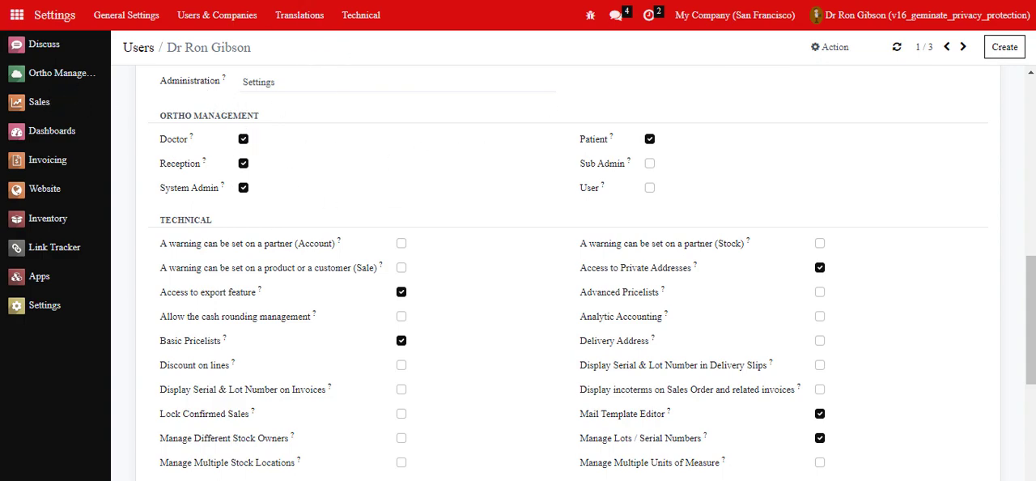
Step: Load the page afresh and go to the Ortho Management app
right_click(314, 0)
click(347, 41)
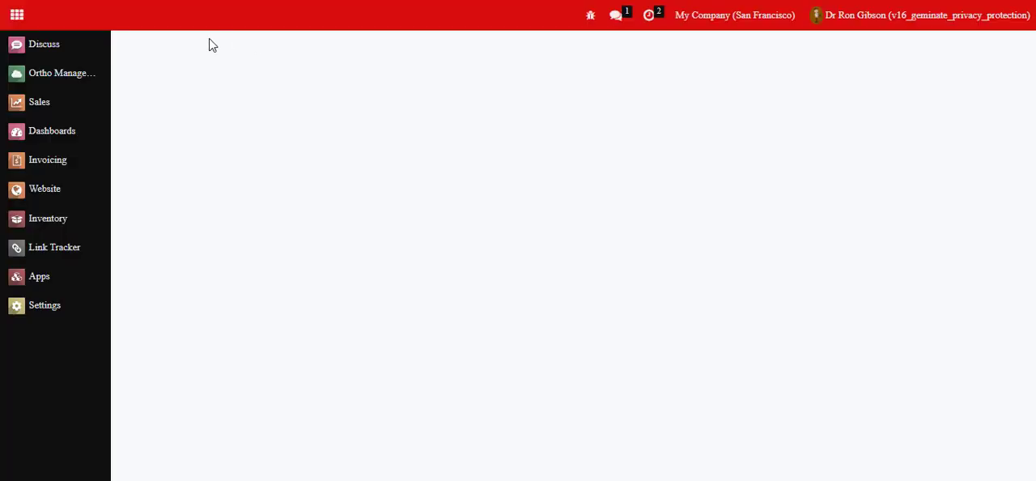
click(68, 75)
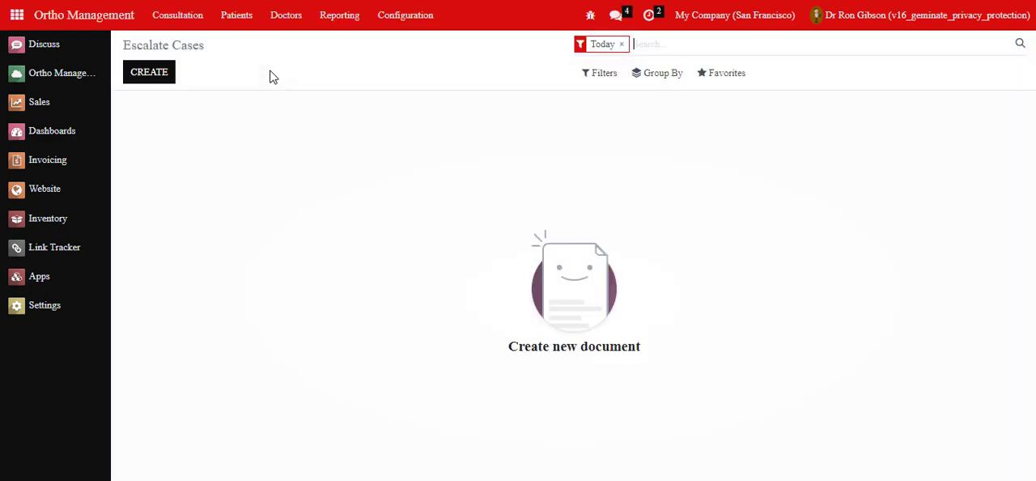
Step: Open the "Working Hours - Geminate Clinic" working time and review its appointment settings and weekly schedule
click(406, 15)
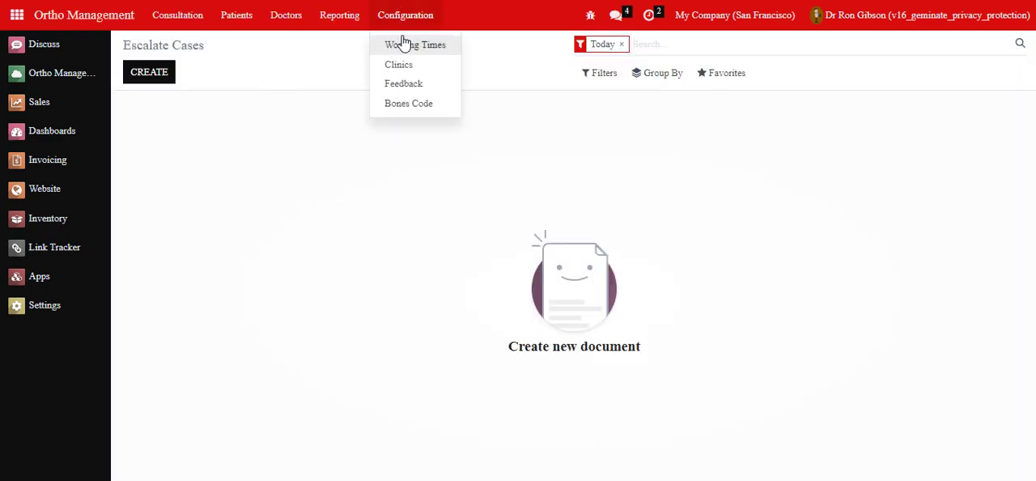
click(400, 42)
click(243, 136)
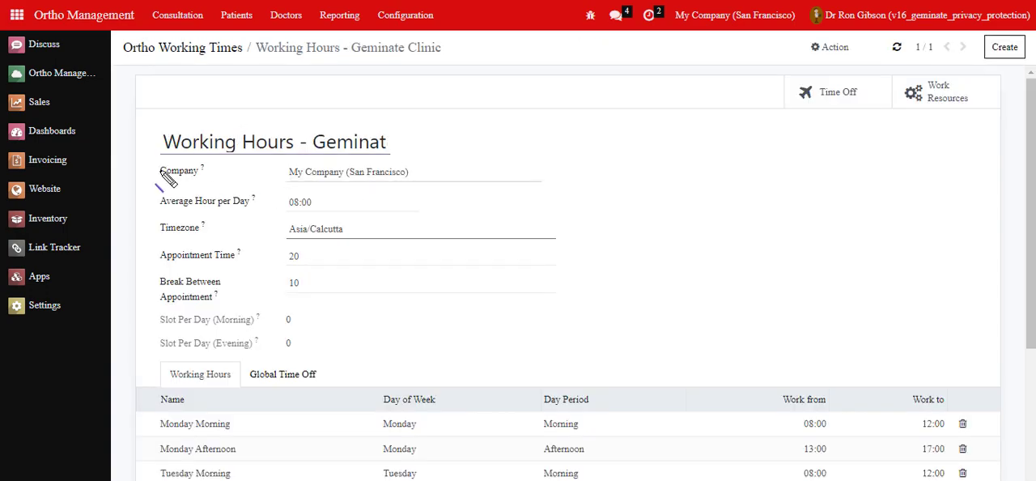
drag(155, 154, 461, 155)
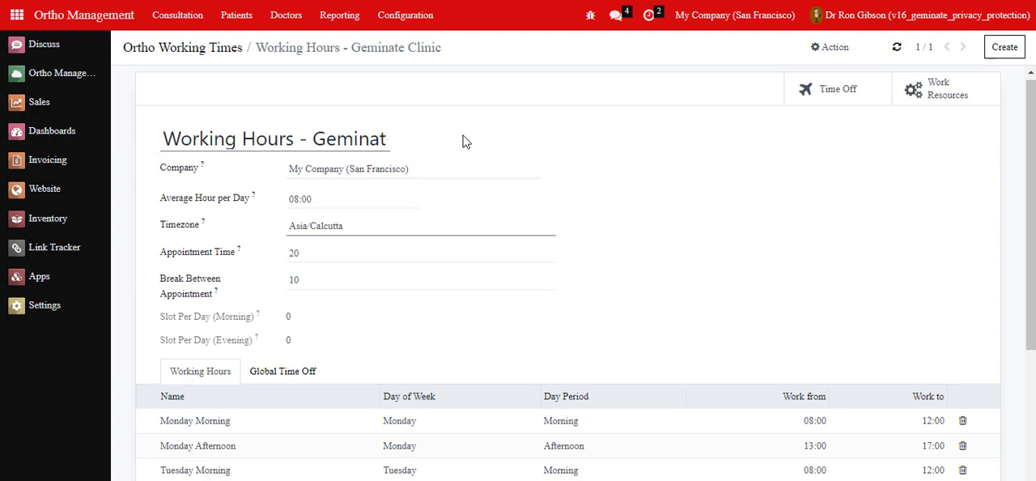
scroll(463, 139, down, 3)
scroll(465, 141, up, 1)
scroll(465, 141, down, 1)
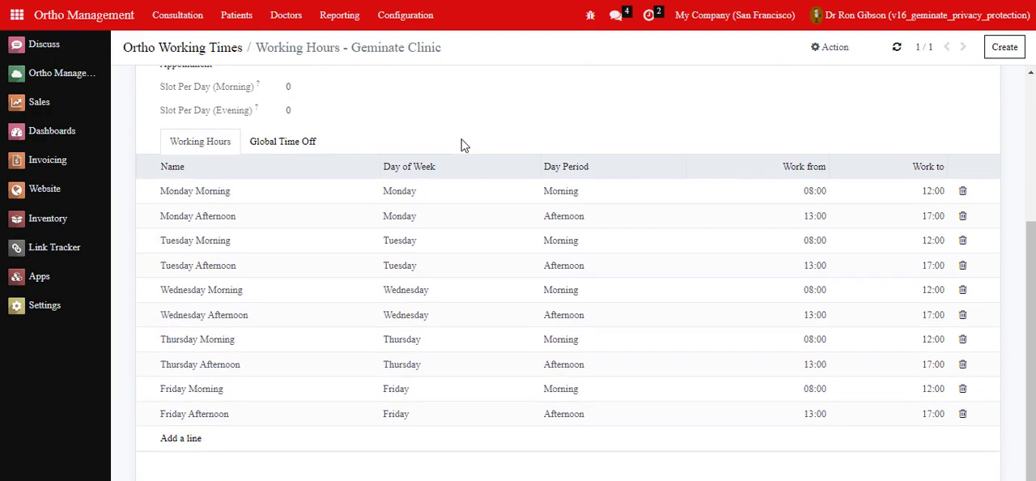
Step: Open the Geminate Clinic record among the clinics and review its contact details and doctor availability
click(416, 15)
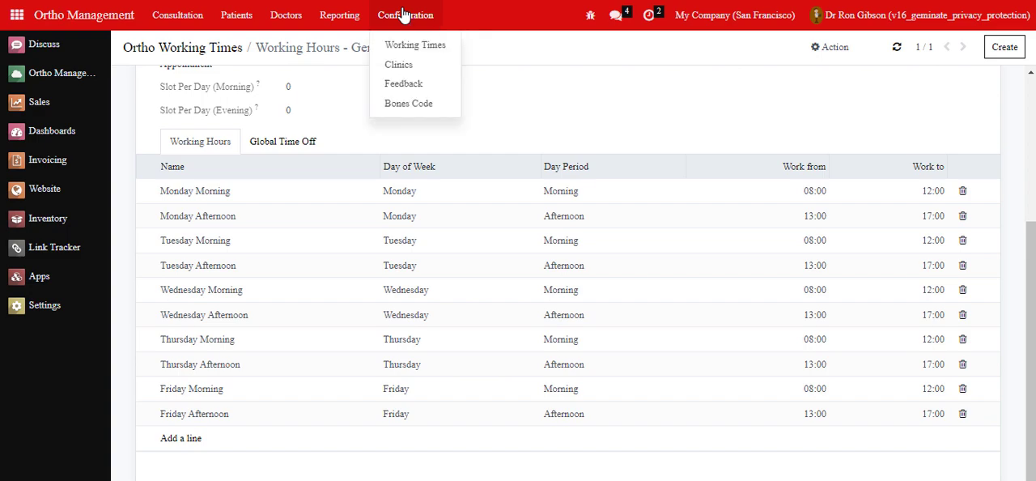
click(397, 67)
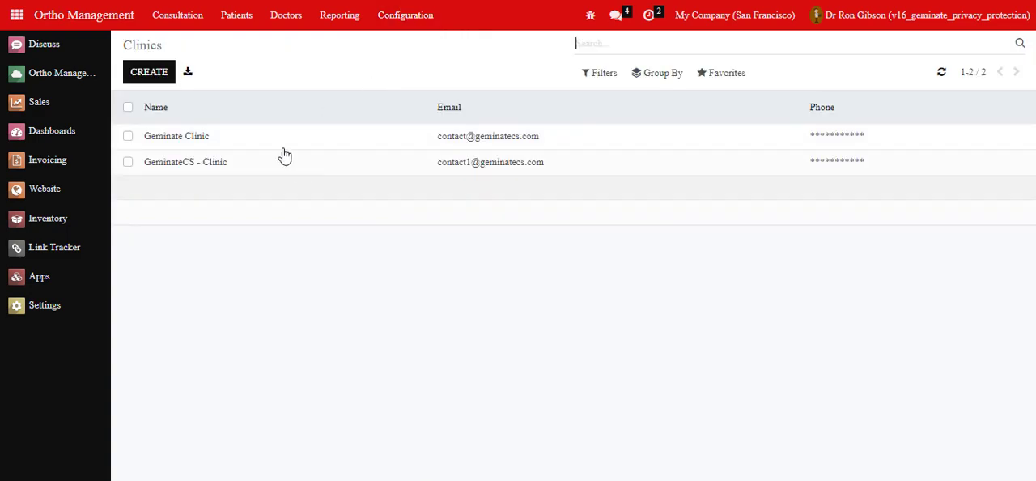
click(282, 140)
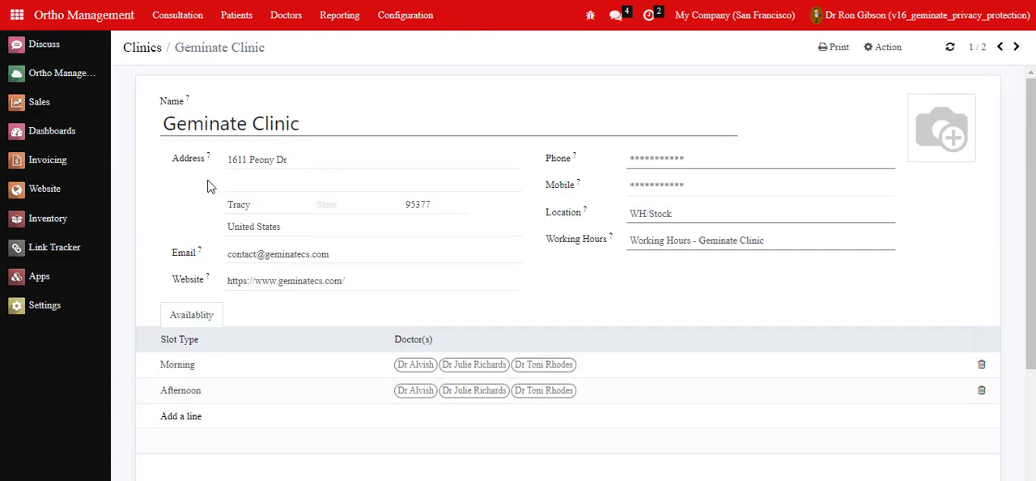
drag(160, 137, 322, 136)
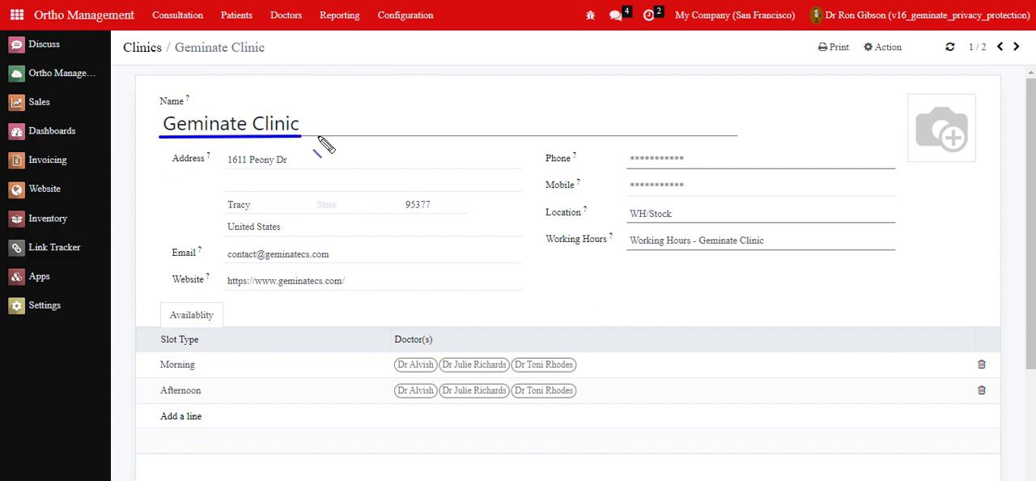
scroll(326, 143, down, 3)
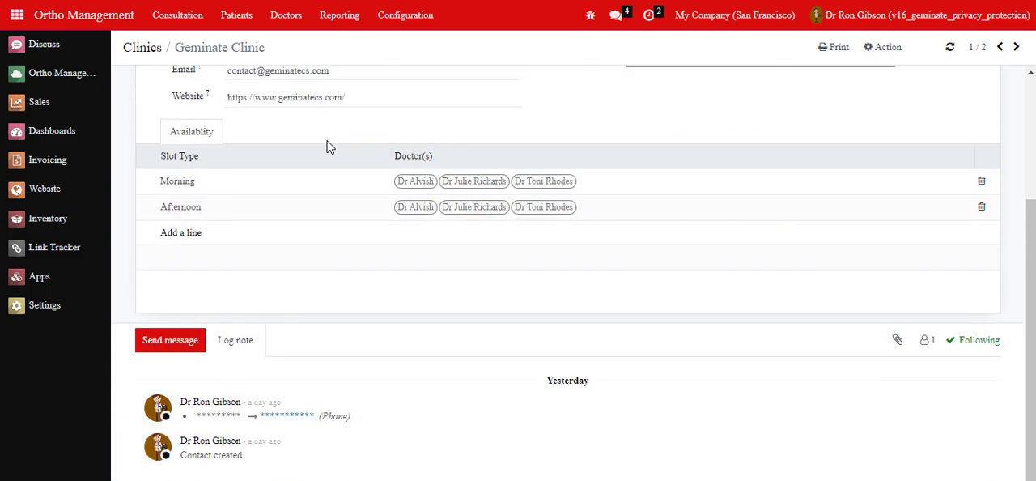
Step: Open the GeminateCS - Clinic record among the clinics and review its contact details and doctor availability
scroll(328, 145, up, 3)
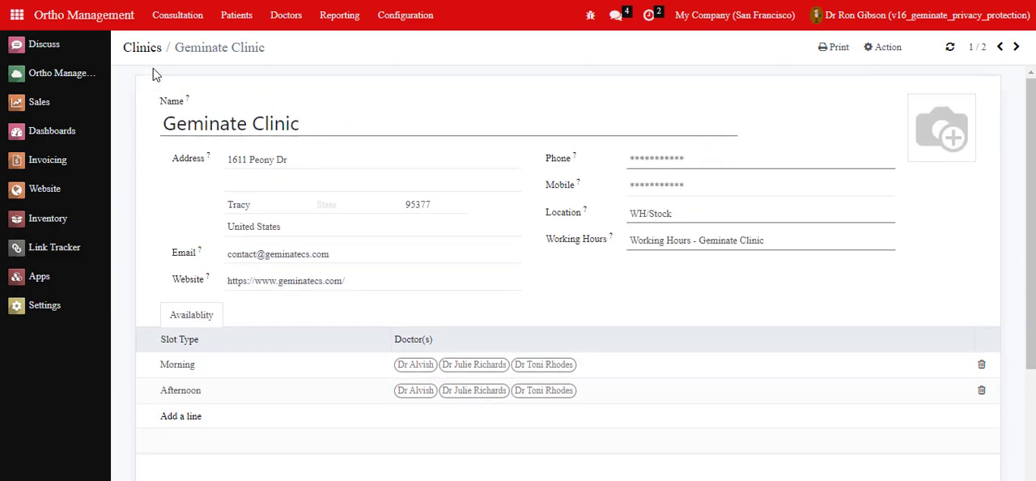
click(142, 49)
click(406, 17)
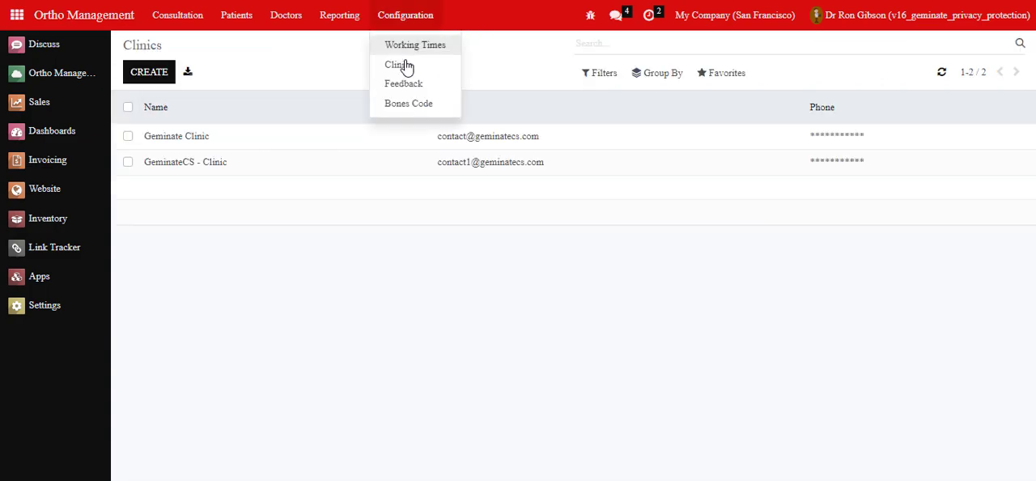
click(353, 165)
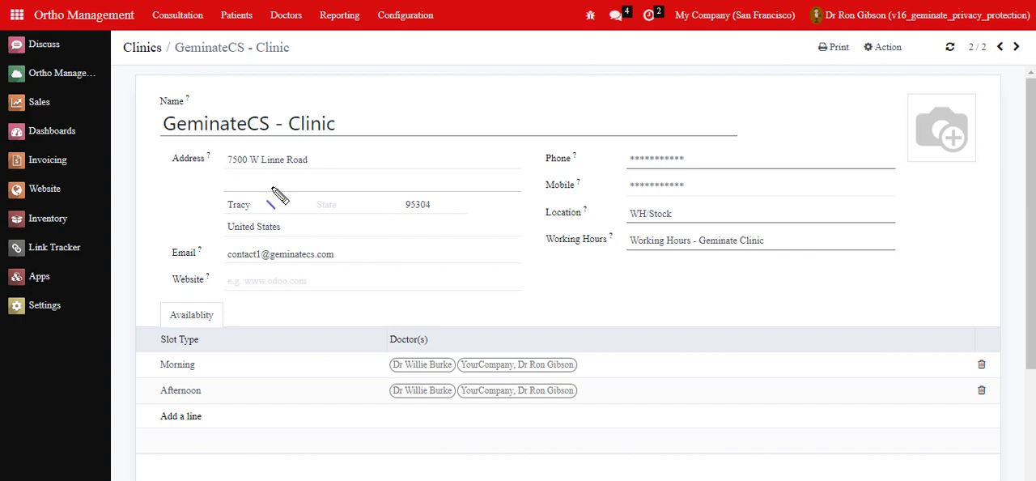
drag(151, 134, 340, 134)
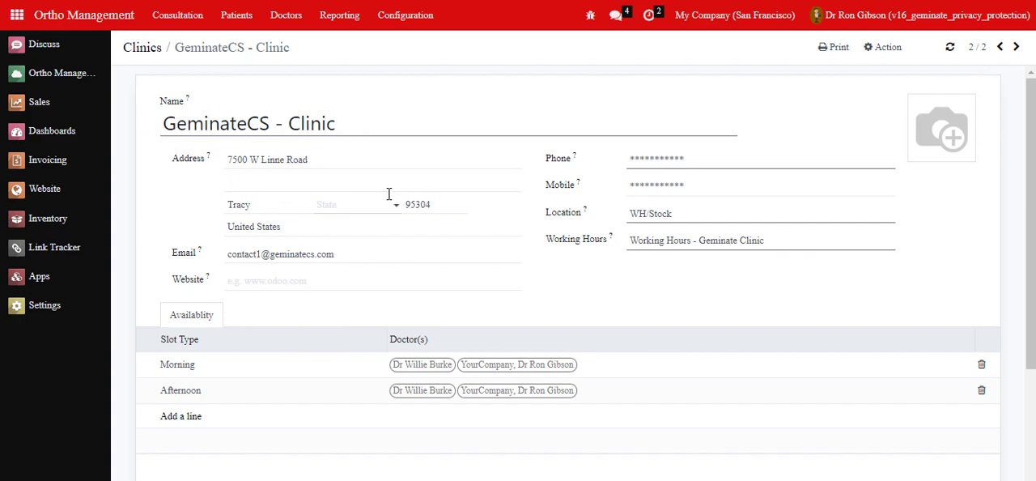
scroll(389, 196, down, 3)
scroll(388, 196, up, 3)
Step: Review the contact cards in the Doctors list and in the Patients list
click(279, 20)
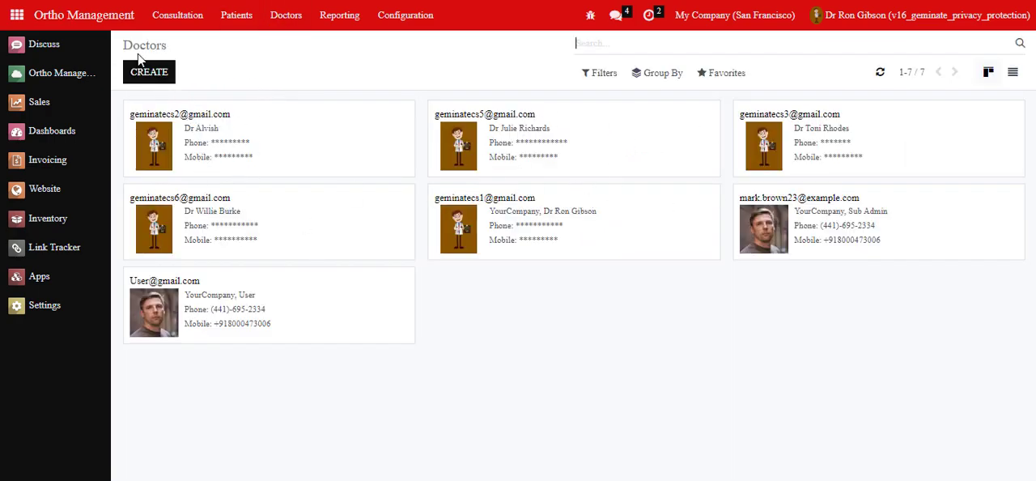
mouse_move(113, 53)
mouse_down()
mouse_move(176, 54)
mouse_move(186, 71)
mouse_up()
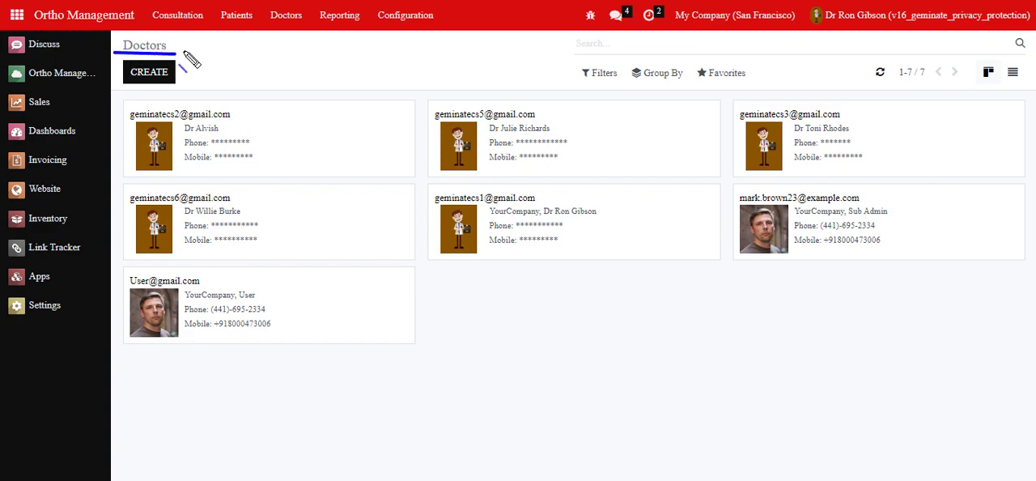
click(234, 17)
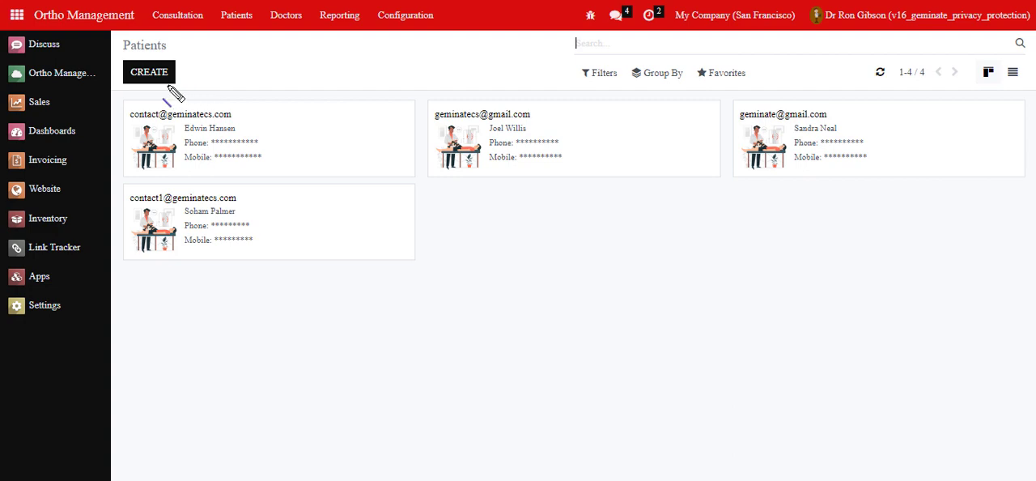
mouse_move(113, 54)
mouse_down()
mouse_move(173, 54)
mouse_move(174, 69)
mouse_up()
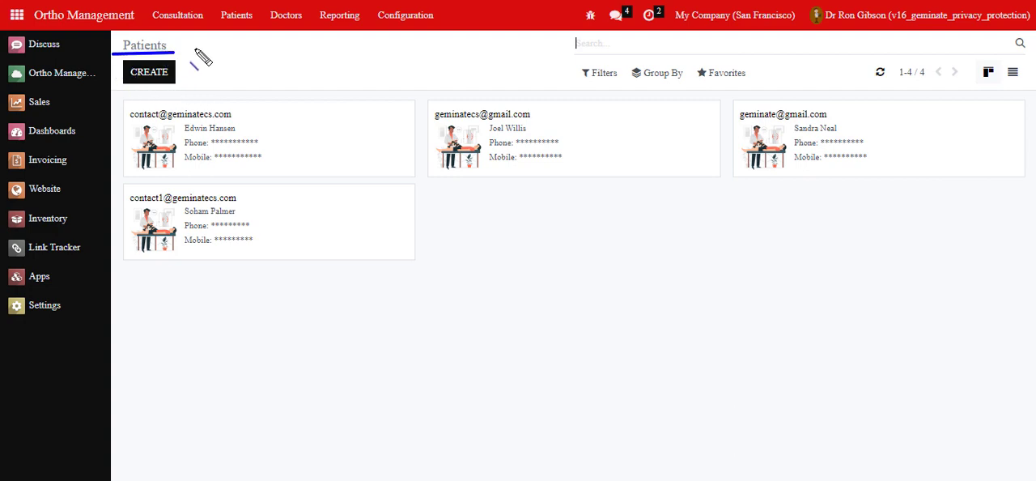
key(Escape)
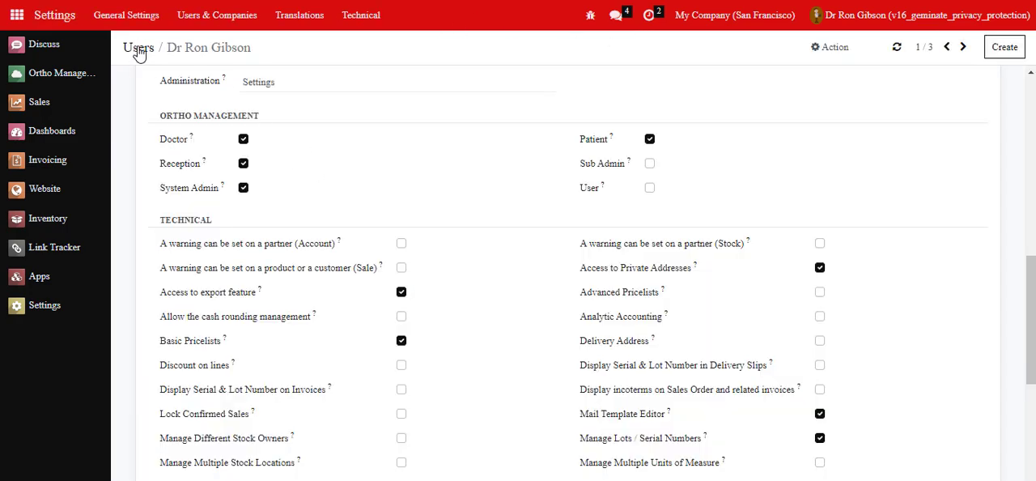
Step: Grant the Sub Admin user the Sub Admin role in the Ortho Management access rights and save the record
click(139, 48)
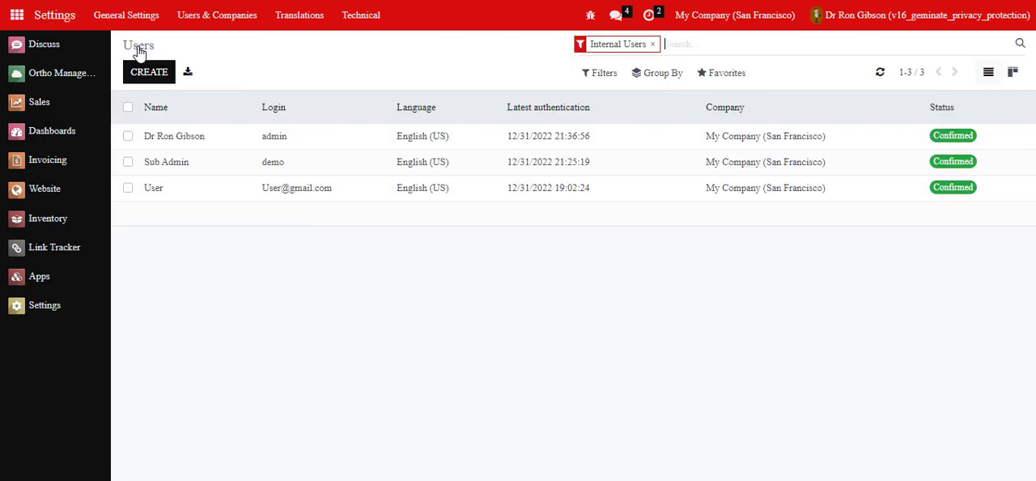
click(331, 163)
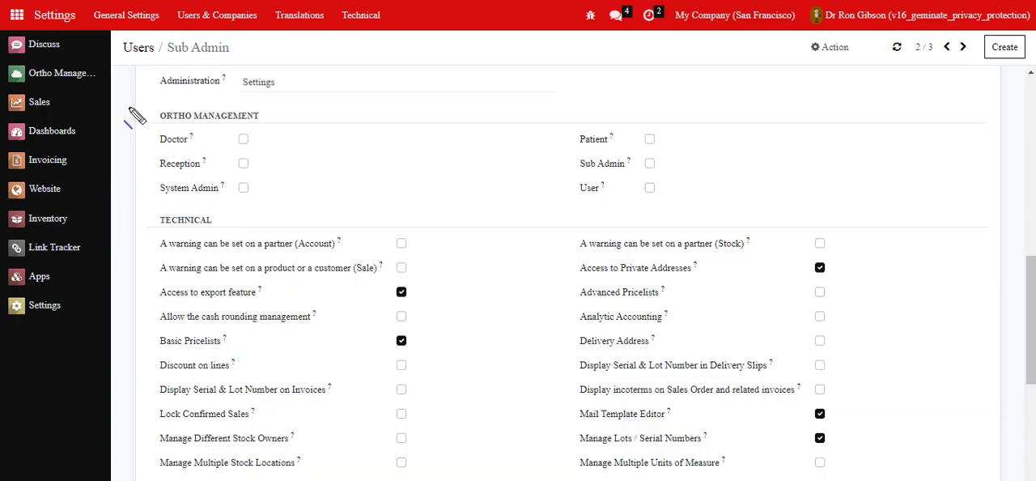
drag(121, 60, 237, 58)
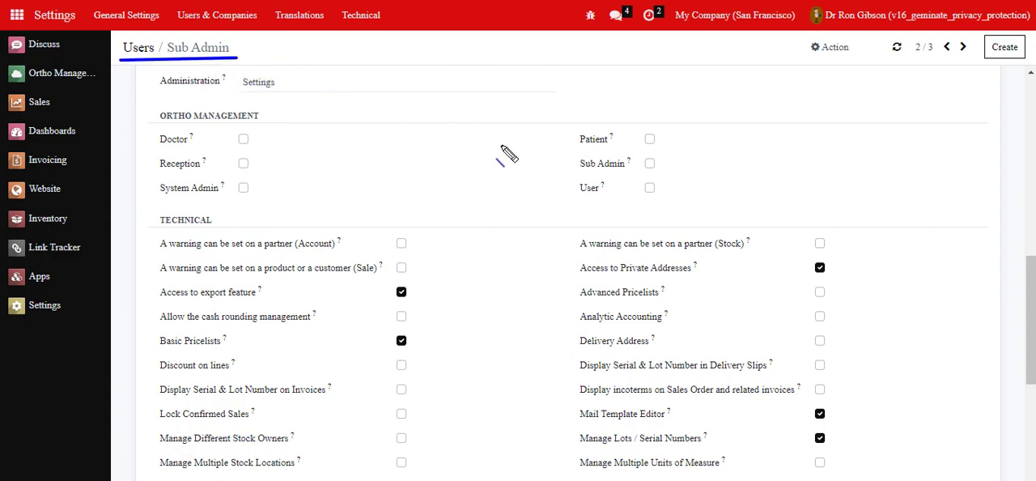
key(Escape)
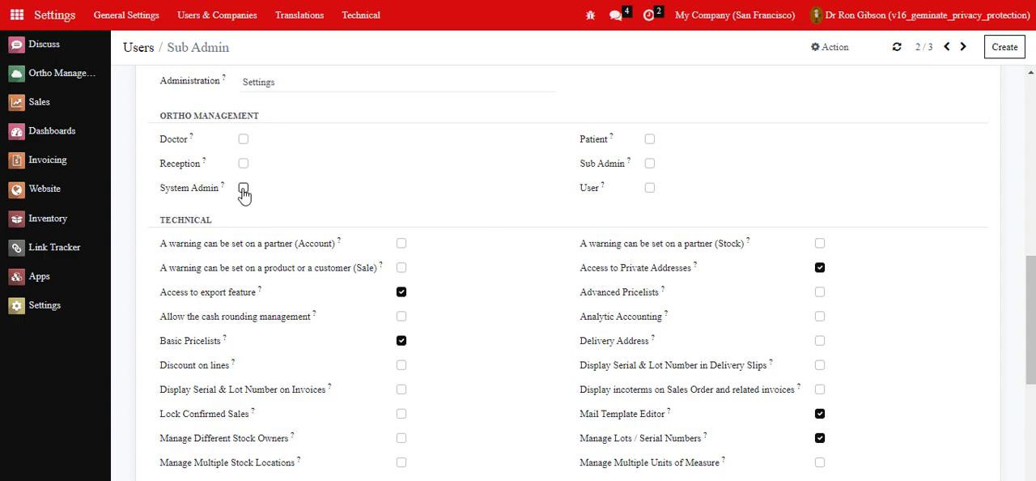
key(ctrl+2)
drag(564, 173, 665, 174)
key(Escape)
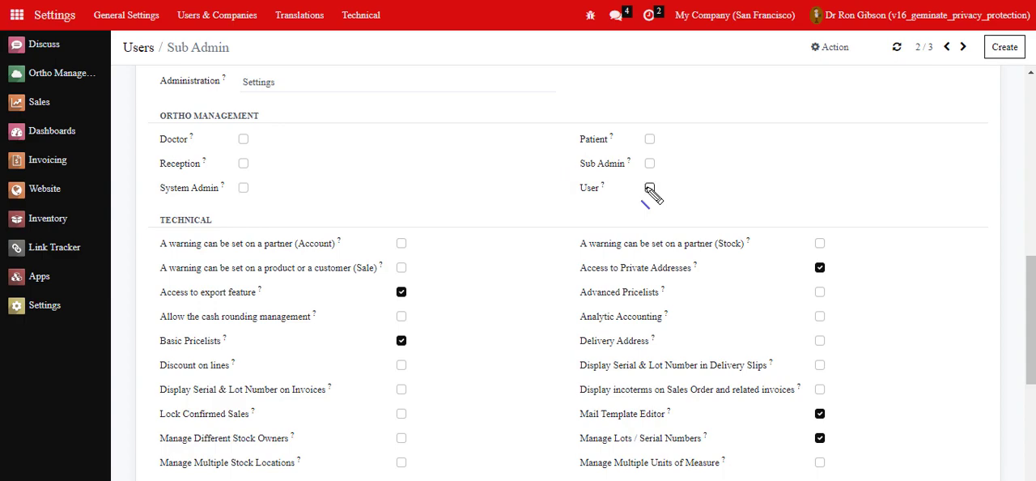
click(649, 164)
click(749, 47)
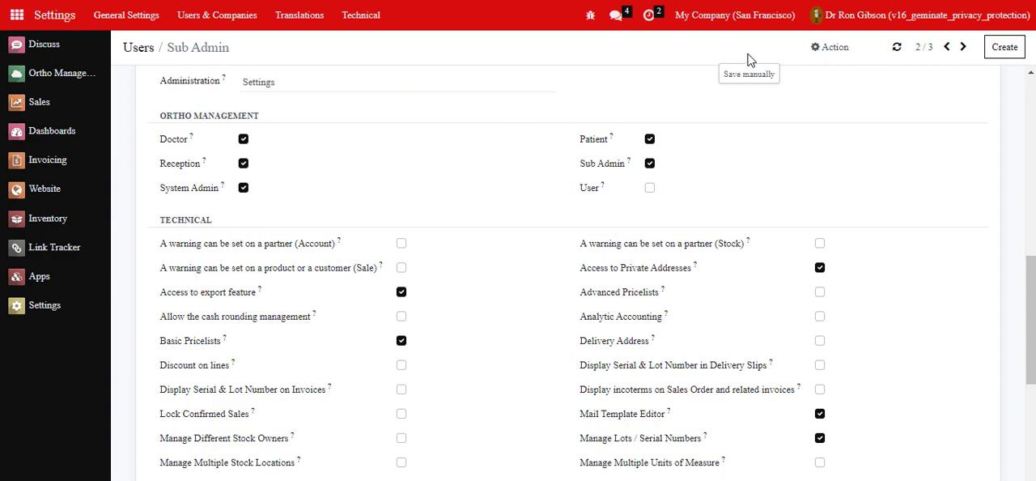
Step: Check the Sub Admin user's login name and log in to a separate session with that login and the account password
scroll(473, 109, up, 10)
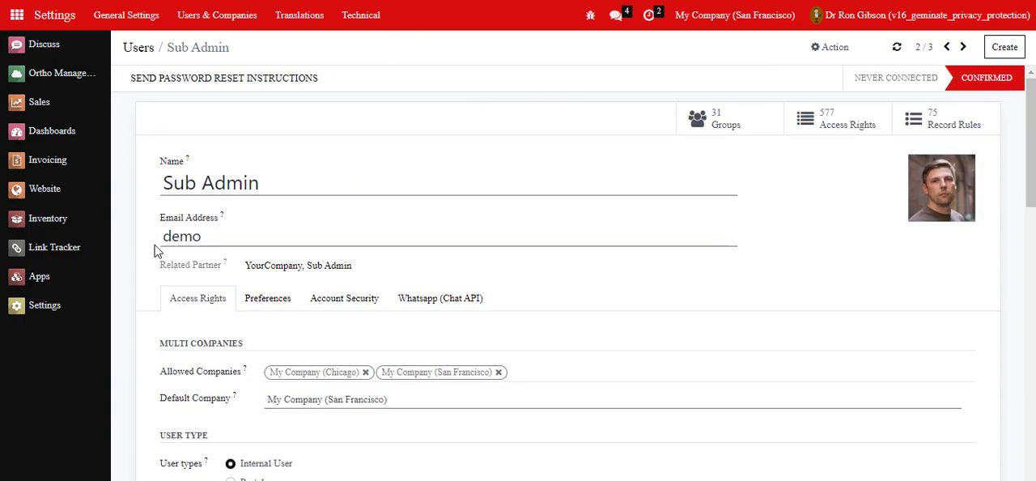
drag(163, 236, 218, 236)
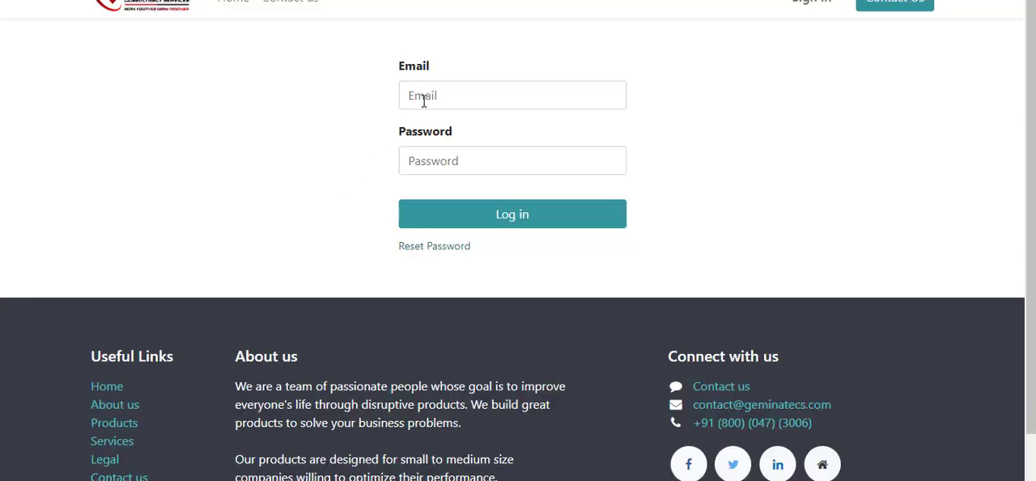
click(423, 100)
text(dem)
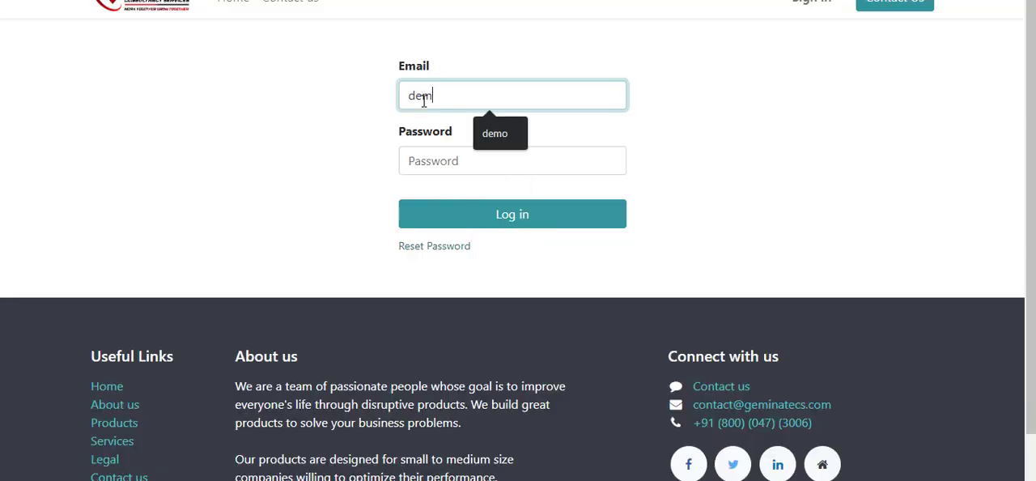
text(o)
click(435, 159)
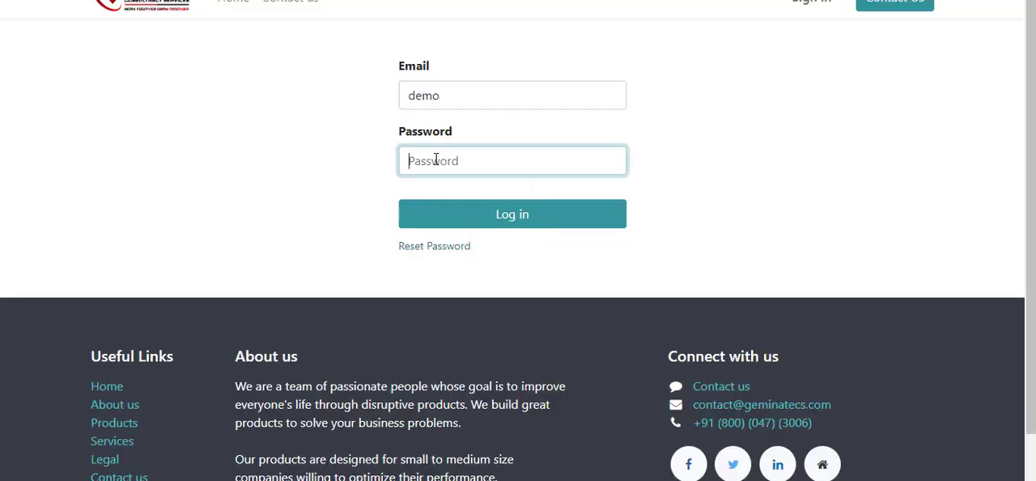
text(demo)
key(Return)
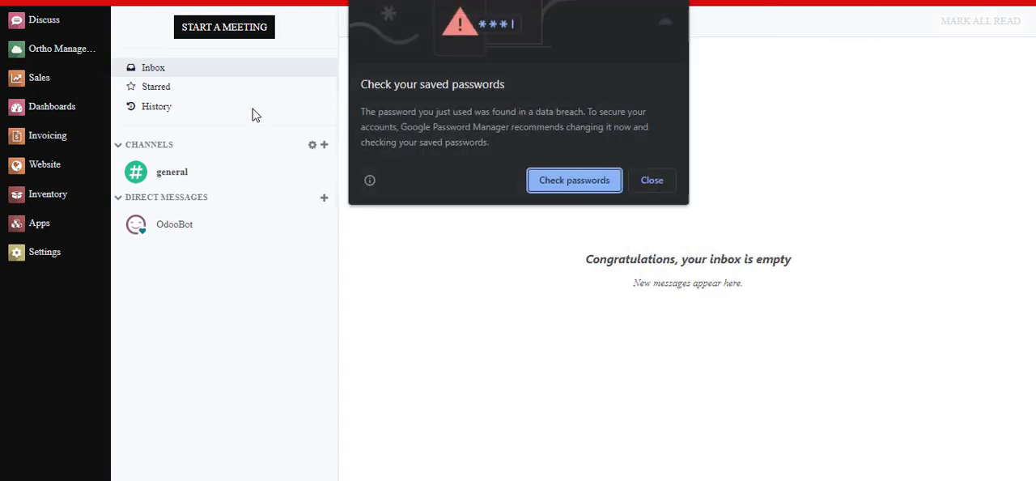
Step: Dismiss the password breach warning, decline saving the password, and go to the Ortho Management app
click(669, 180)
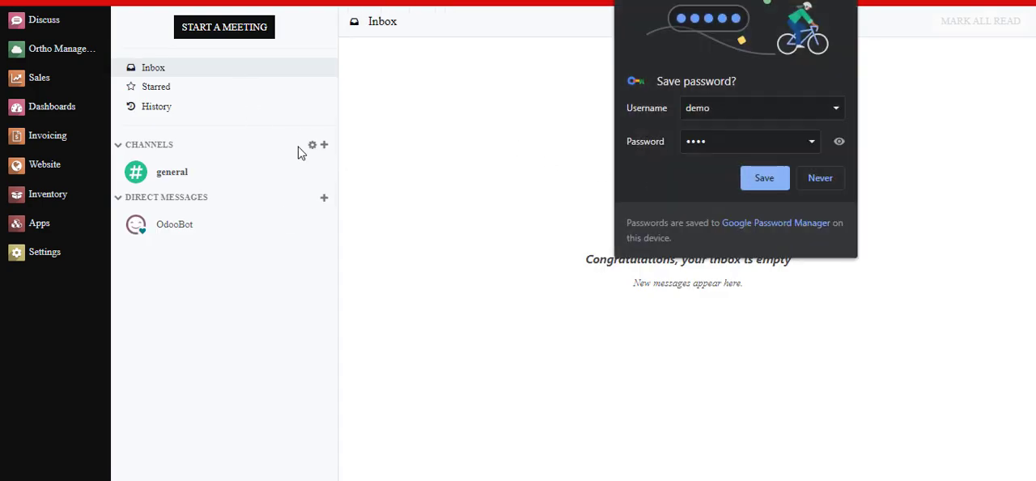
click(820, 179)
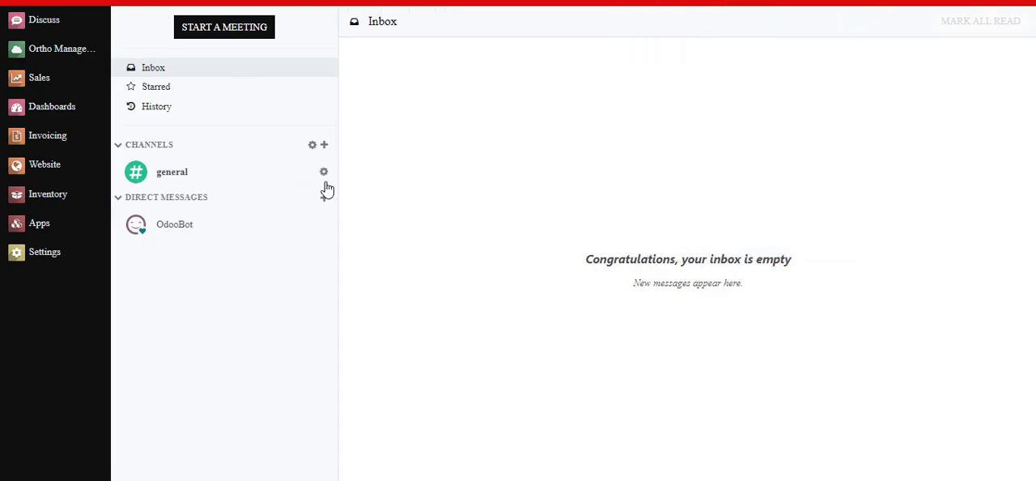
click(60, 54)
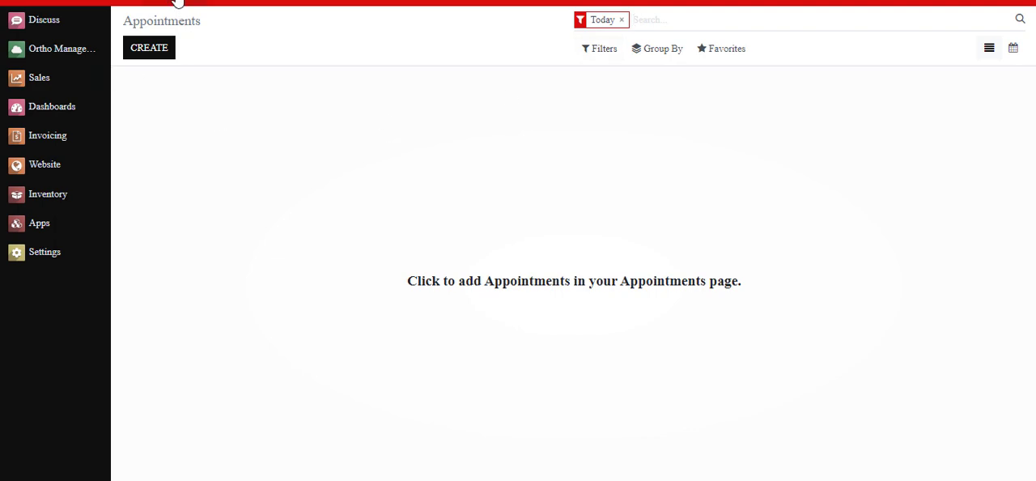
Step: Create a new appointment, choosing an adult patient and Geminate Clinic as the clinic
click(148, 47)
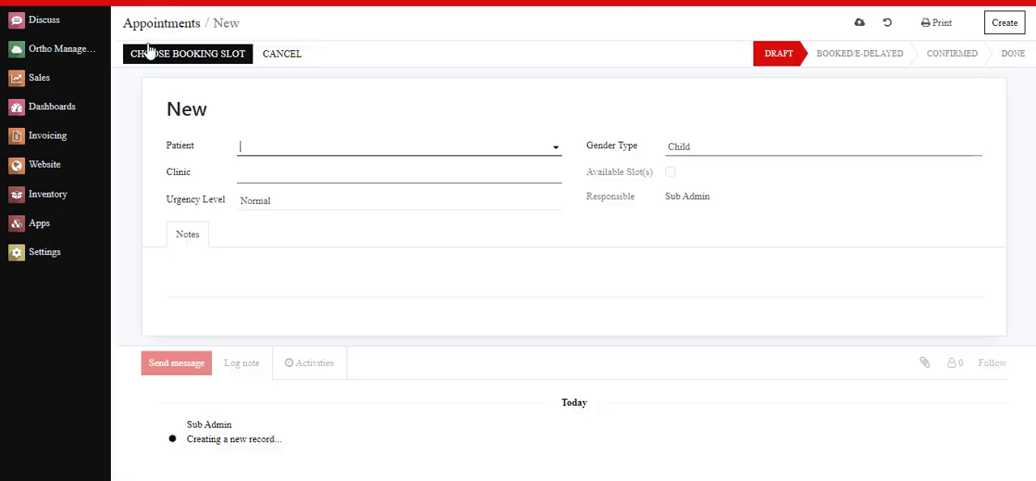
click(271, 144)
click(271, 173)
click(290, 176)
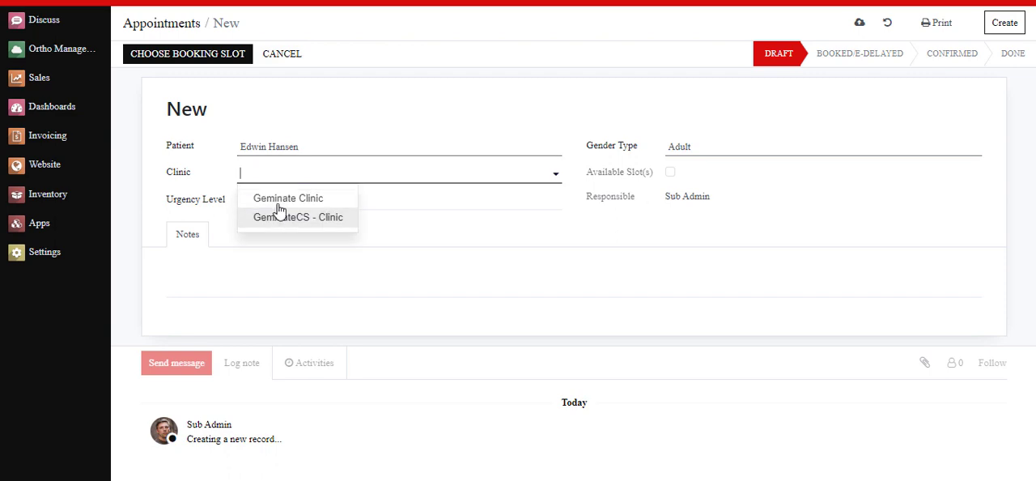
click(278, 200)
Step: Assign an orthopedic doctor to the appointment and set its date to 01/03/2023 with the Morning slot type
click(754, 144)
click(719, 193)
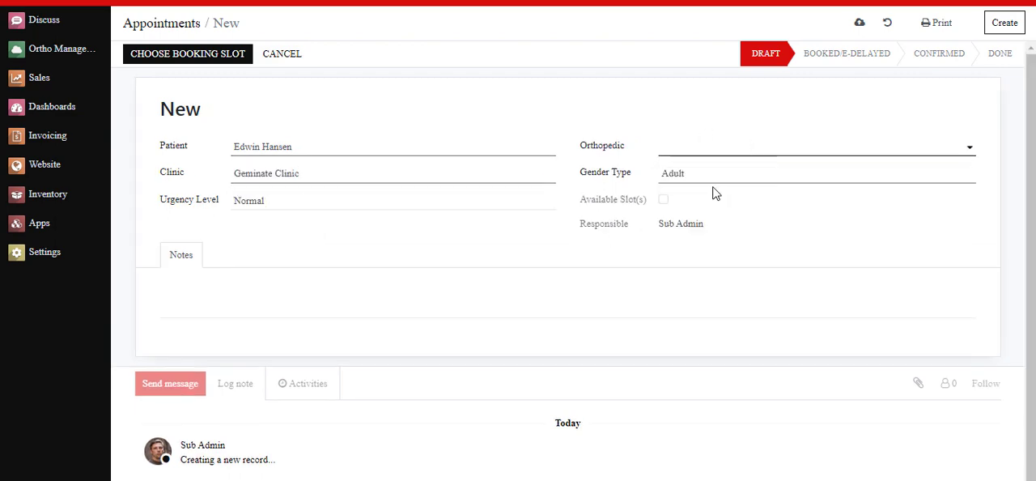
click(717, 204)
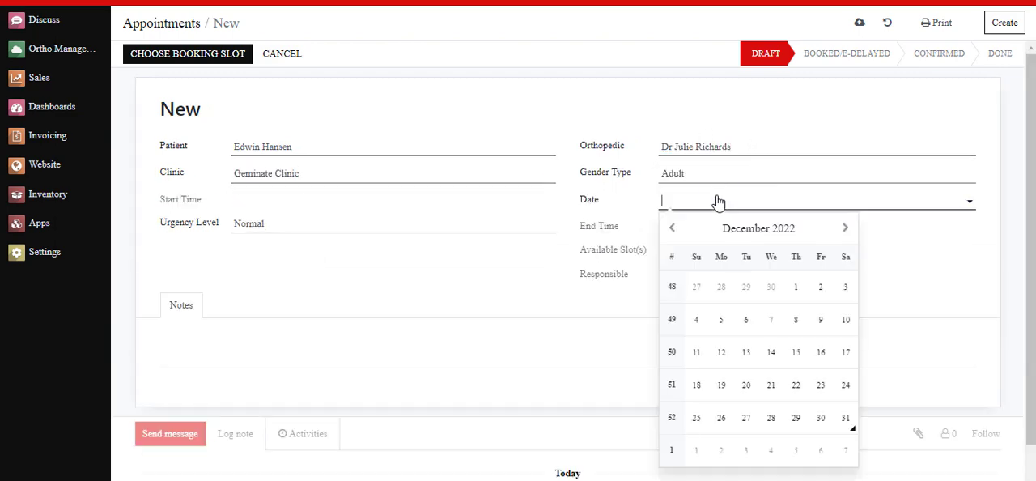
click(845, 228)
click(746, 289)
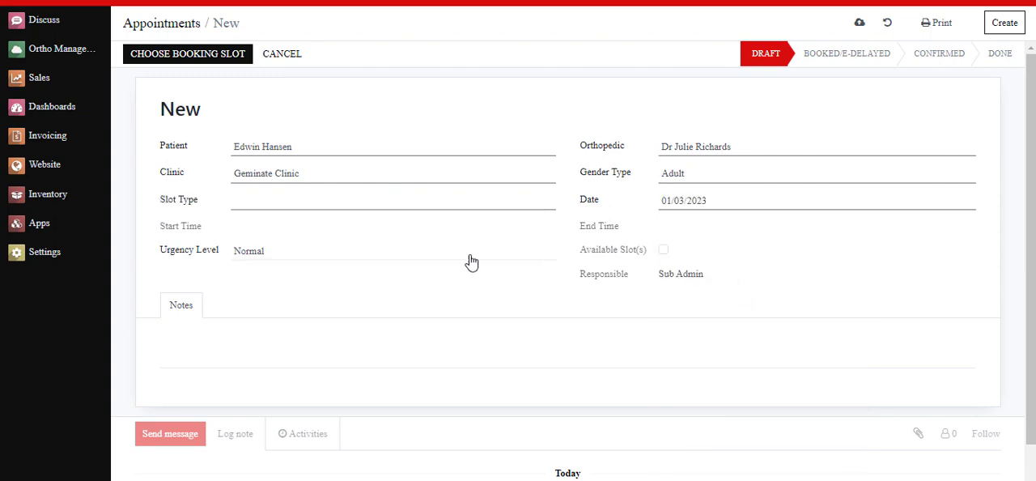
click(346, 199)
click(306, 216)
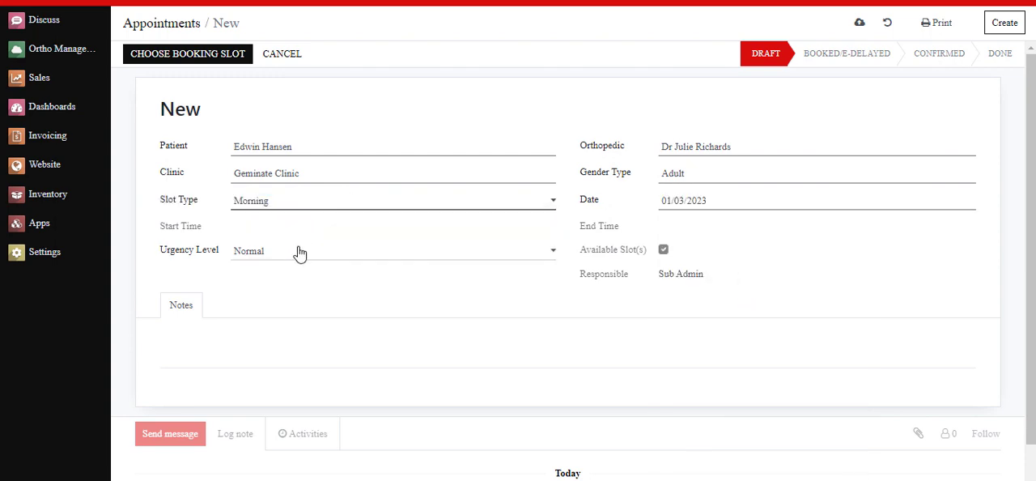
Step: Book the 09:00:00-09:30:00 slot for the appointment
click(187, 60)
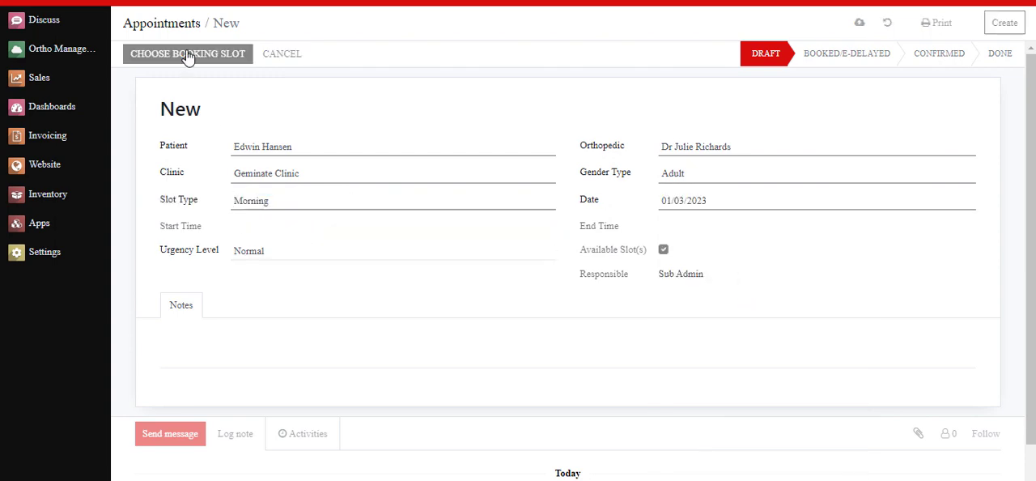
click(249, 108)
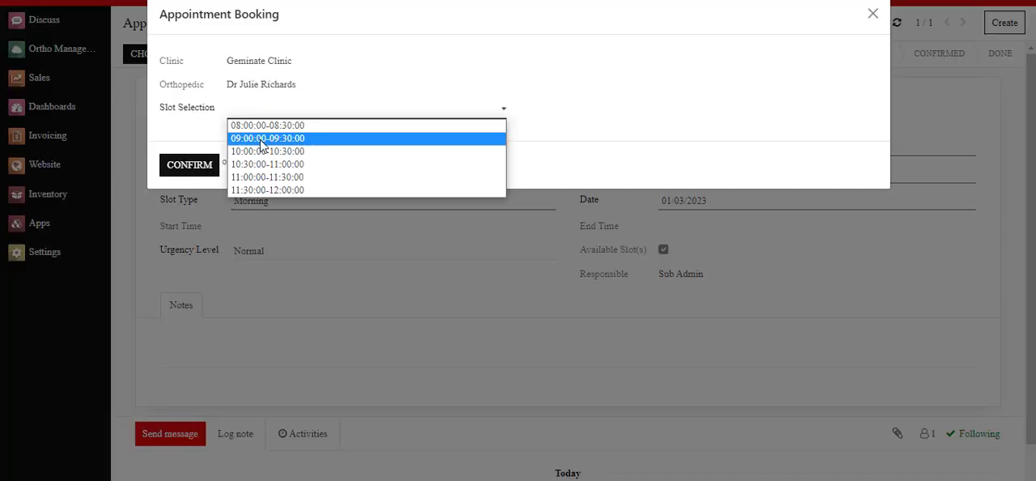
click(251, 138)
click(194, 166)
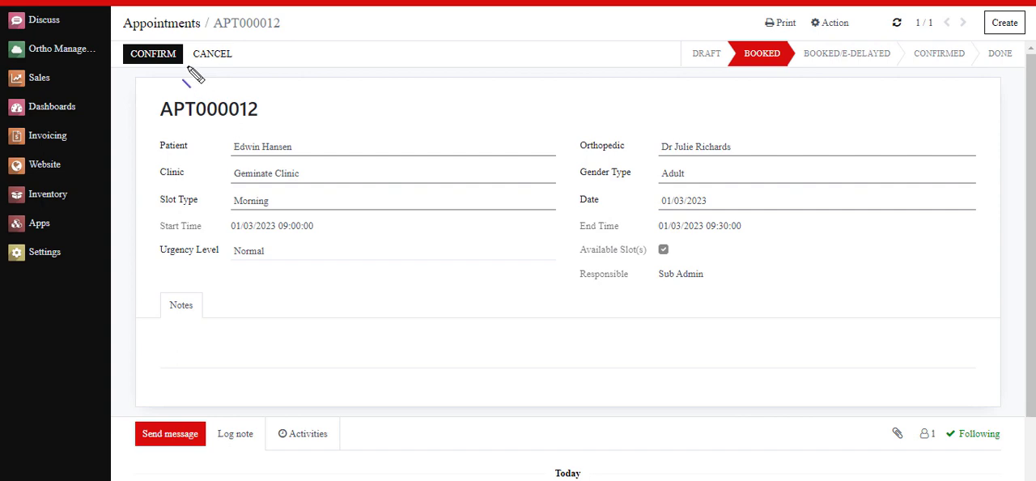
Step: Cancel the booked appointment and accept the warning about delaying the day's other scheduled appointments
drag(188, 66, 269, 67)
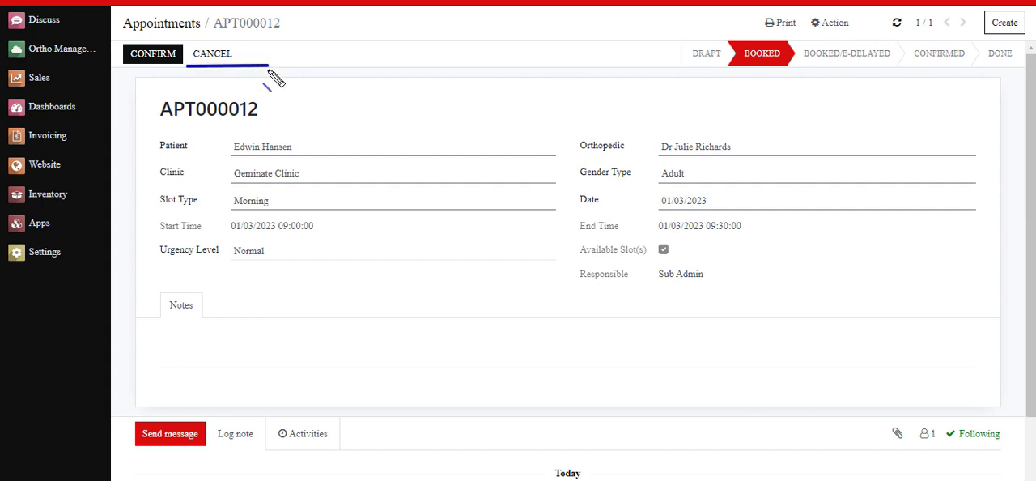
click(216, 55)
drag(285, 55, 501, 79)
click(501, 80)
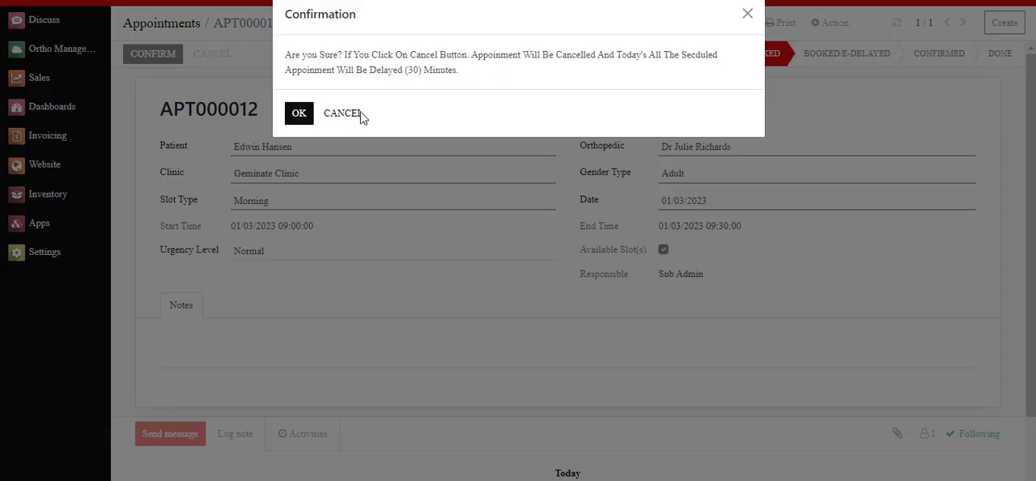
click(297, 115)
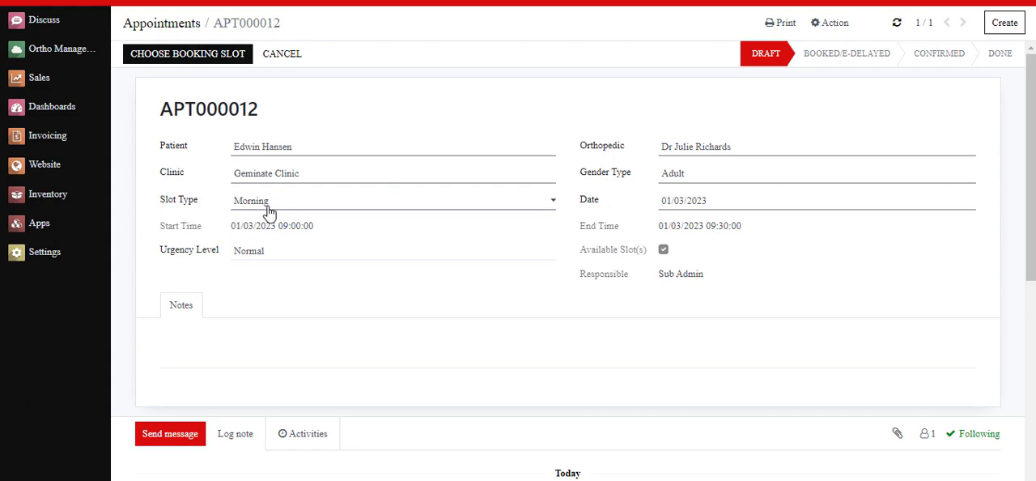
Step: Open the latest Appointment Cancelled Mail in the Emails list and examine its subject and appointment reference
click(44, 254)
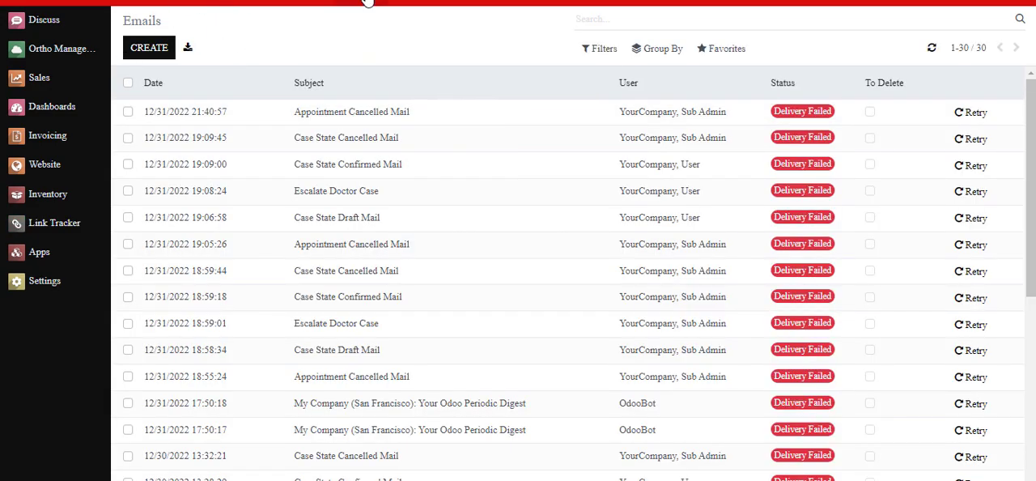
click(366, 4)
click(389, 352)
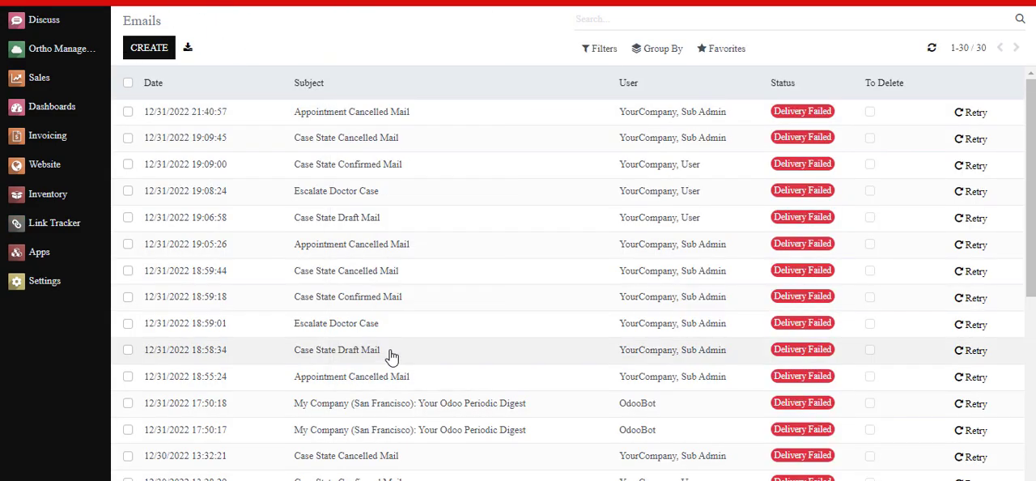
click(329, 113)
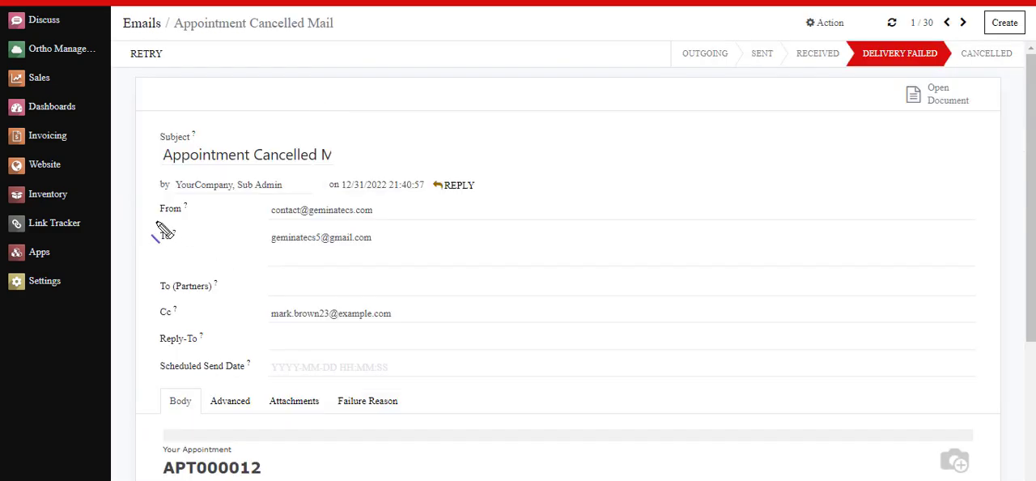
drag(154, 168, 344, 169)
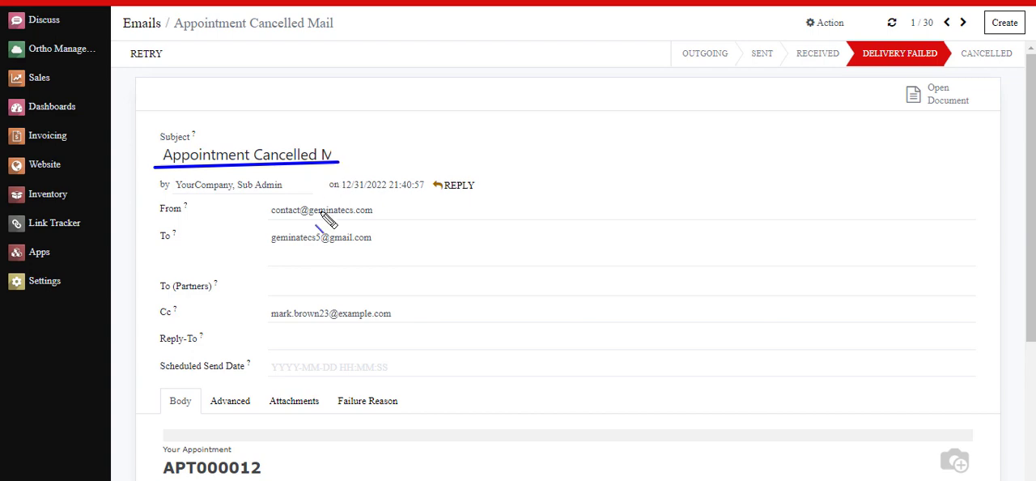
drag(157, 476, 262, 476)
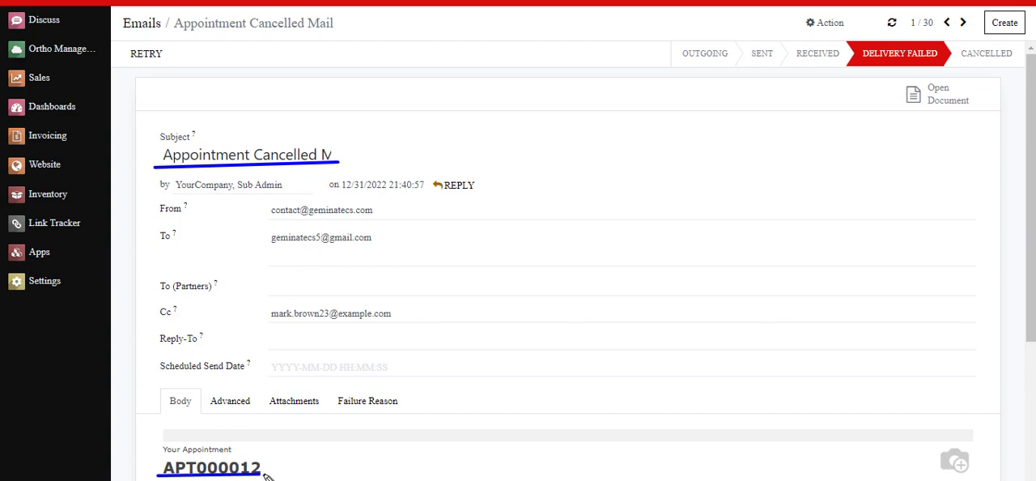
drag(321, 303, 329, 295)
key(Escape)
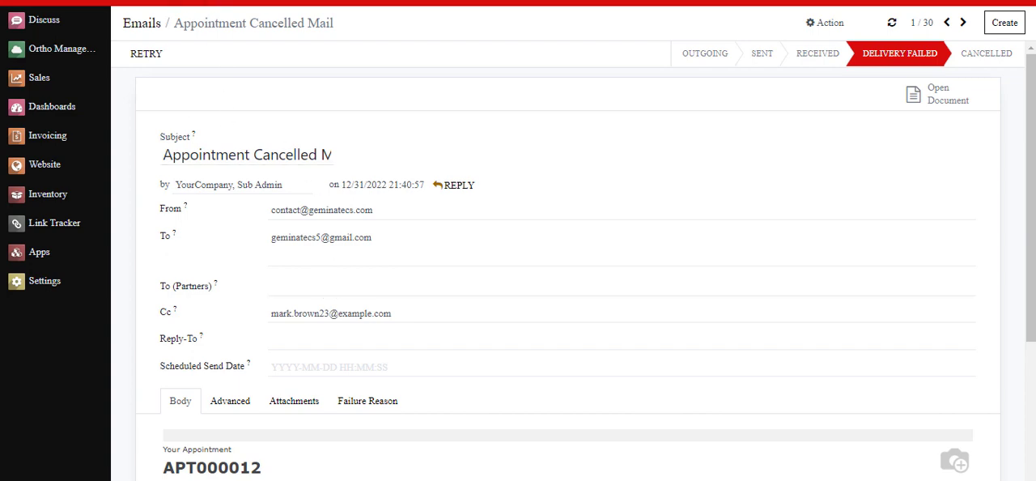
Step: Create a new appointment from the Appointments list, choosing an adult patient and Geminate Clinic
click(47, 48)
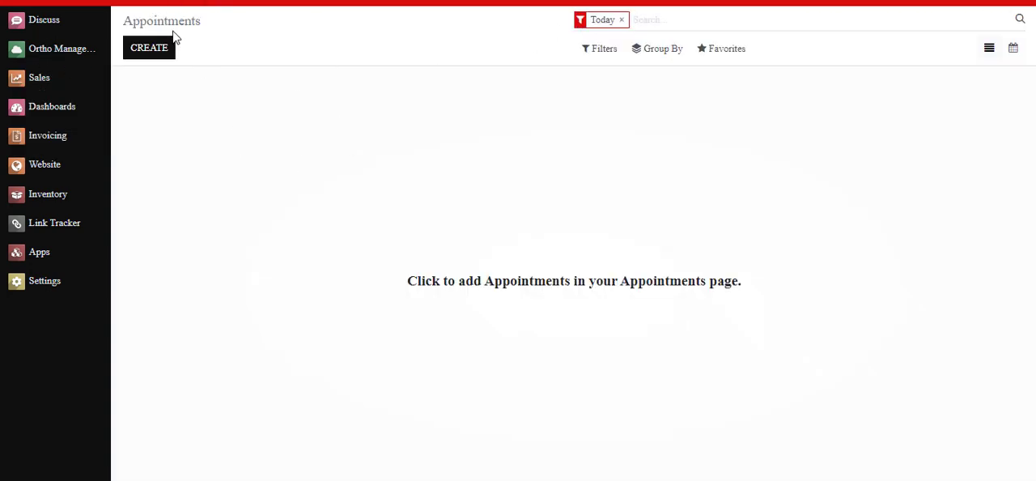
click(144, 50)
click(274, 147)
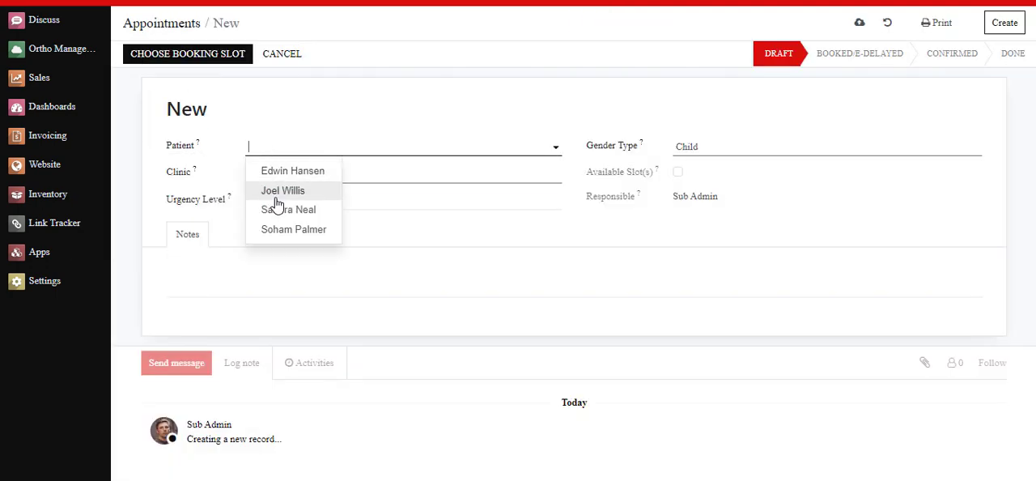
click(276, 194)
click(284, 174)
click(278, 203)
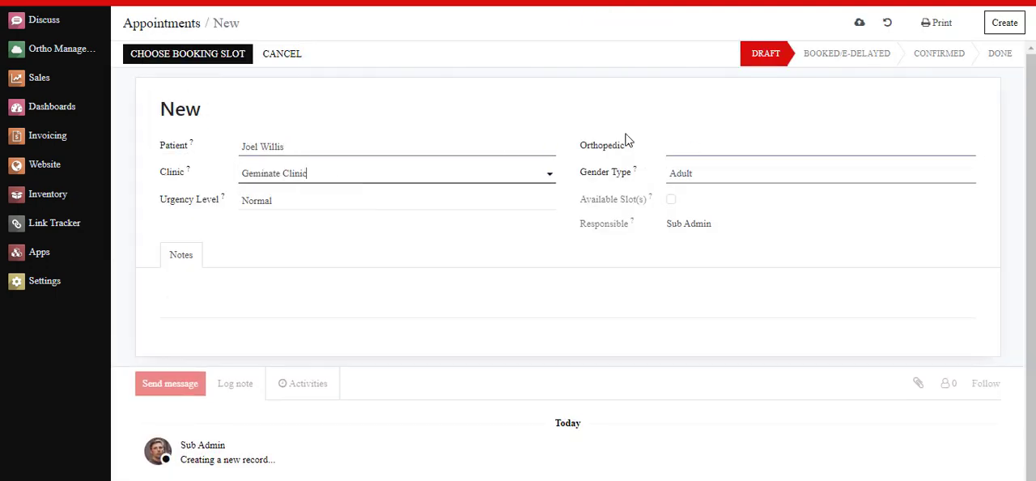
Step: Assign an orthopedic doctor to the new appointment and set its urgency level to Emergency
click(705, 142)
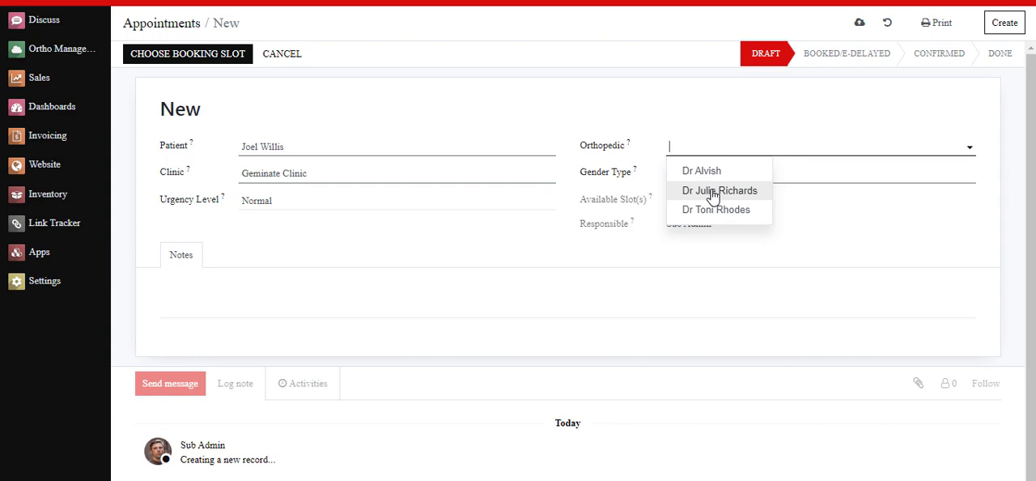
click(713, 191)
click(316, 226)
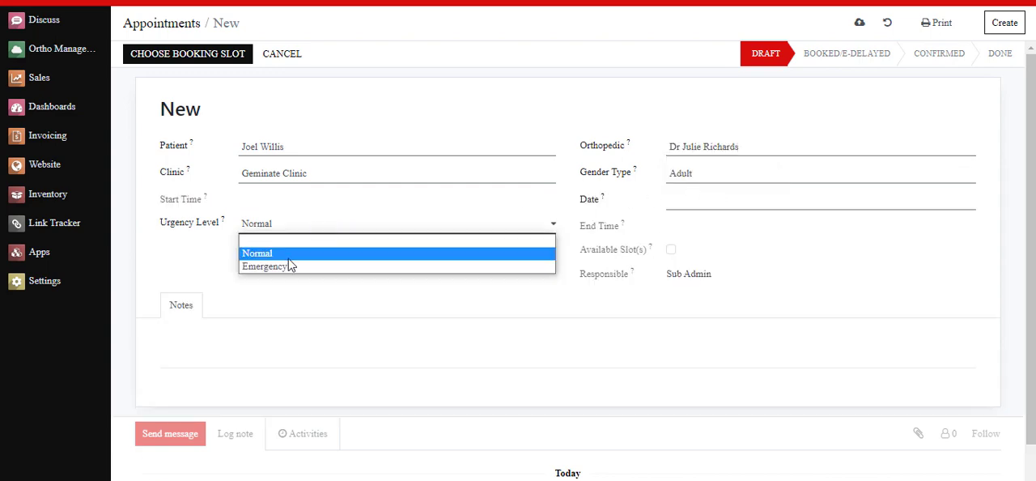
click(280, 270)
Step: Set the emergency appointment's date to 01/03/2023 and its slot type to Morning
click(717, 201)
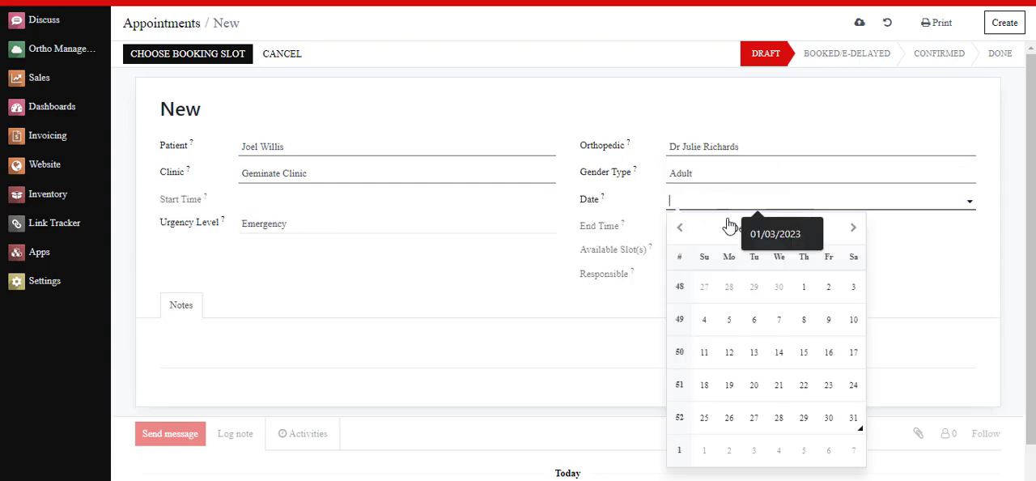
click(850, 230)
click(754, 286)
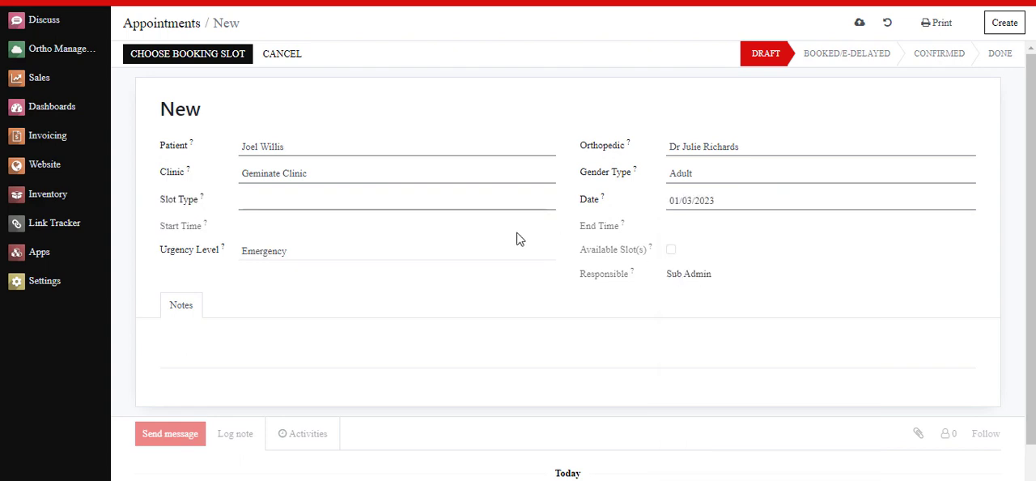
click(296, 203)
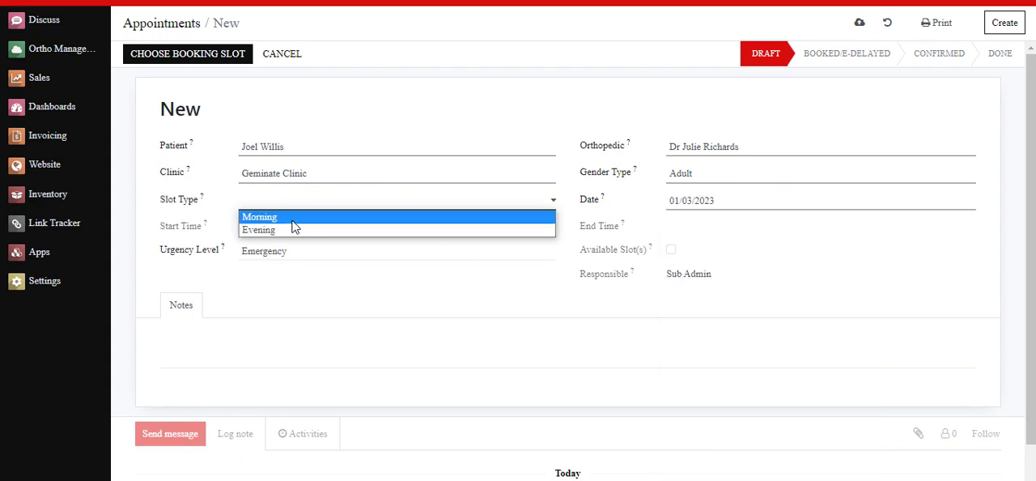
click(257, 278)
Step: Book the 10:30:00-11:00:00 slot for the emergency appointment and confirm the appointment
click(174, 55)
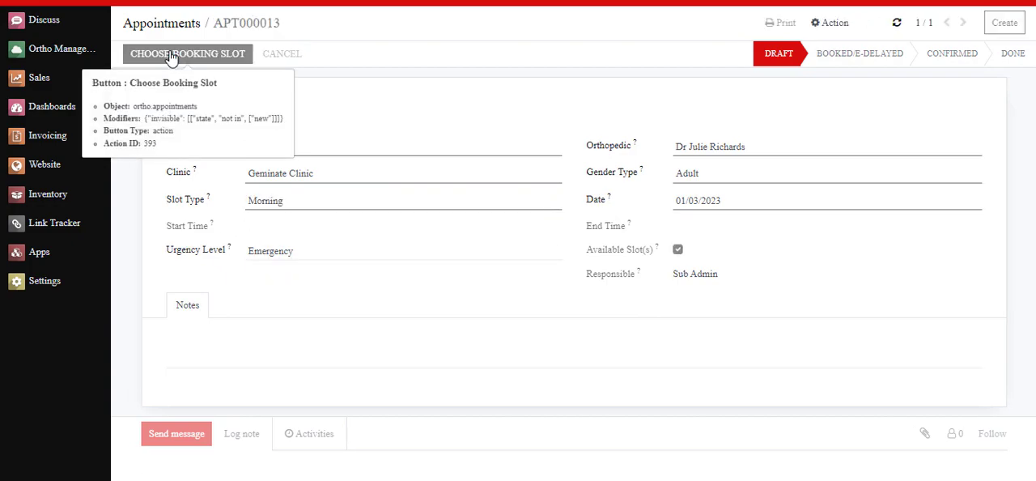
click(268, 113)
click(268, 165)
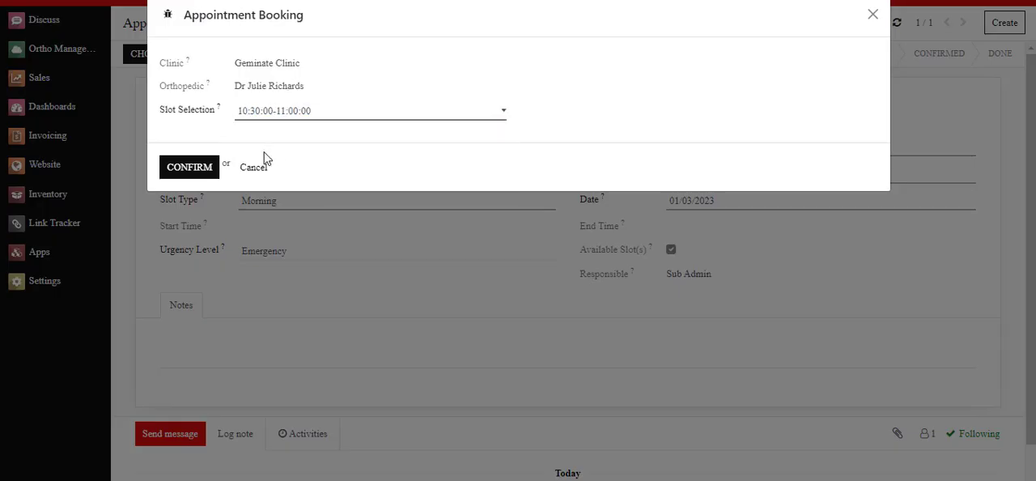
click(202, 166)
click(154, 54)
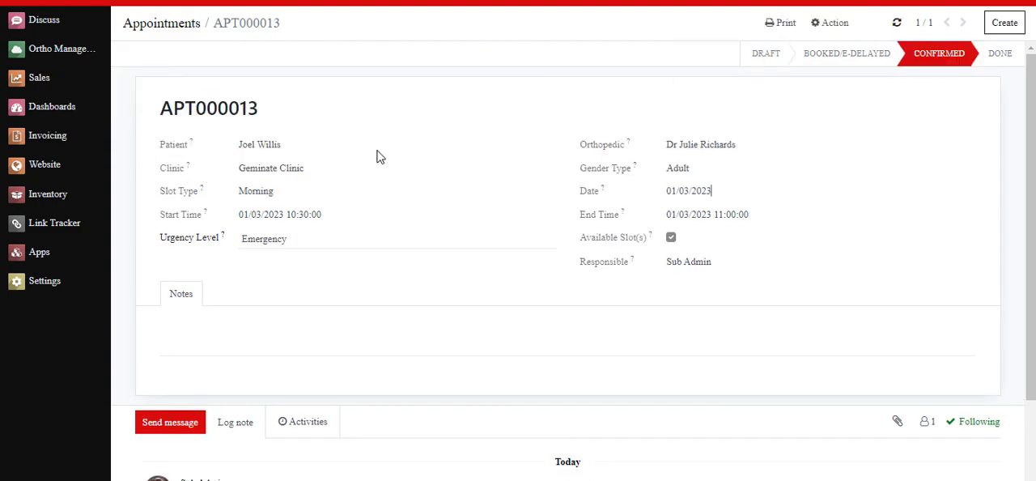
Step: Create another appointment for a different adult patient with GeminateCS - Clinic as the clinic
click(153, 20)
click(163, 51)
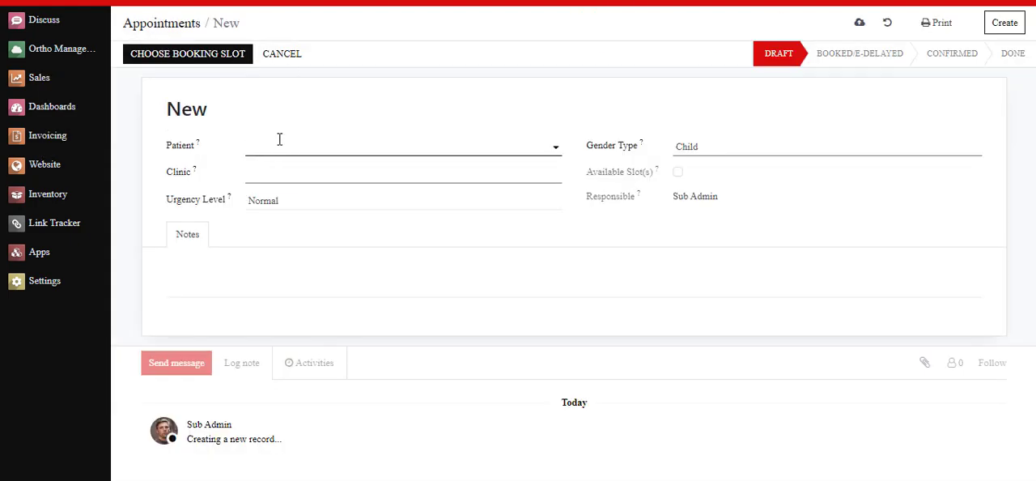
click(280, 144)
click(315, 207)
click(309, 175)
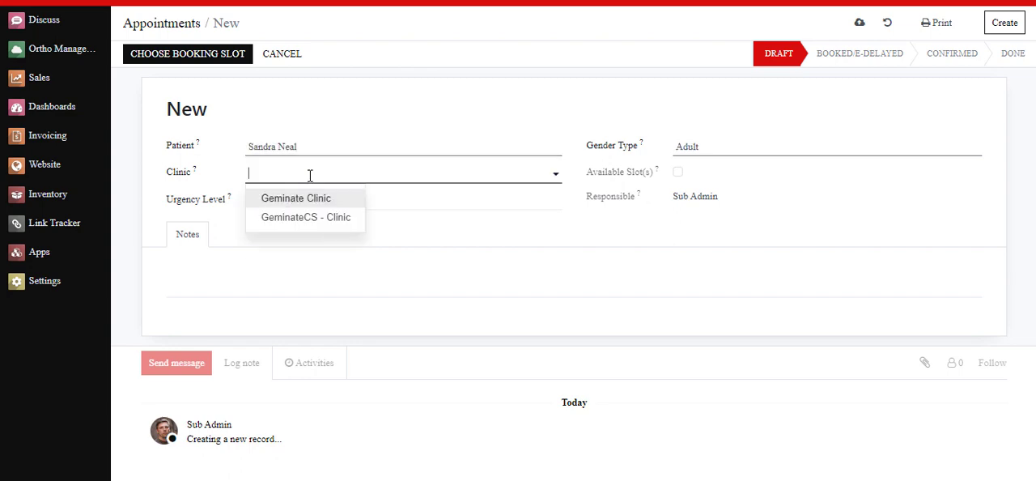
click(286, 224)
Step: Assign an orthopedic doctor from YourCompany and set the date to 01/04/2023 with the Evening slot type
click(735, 148)
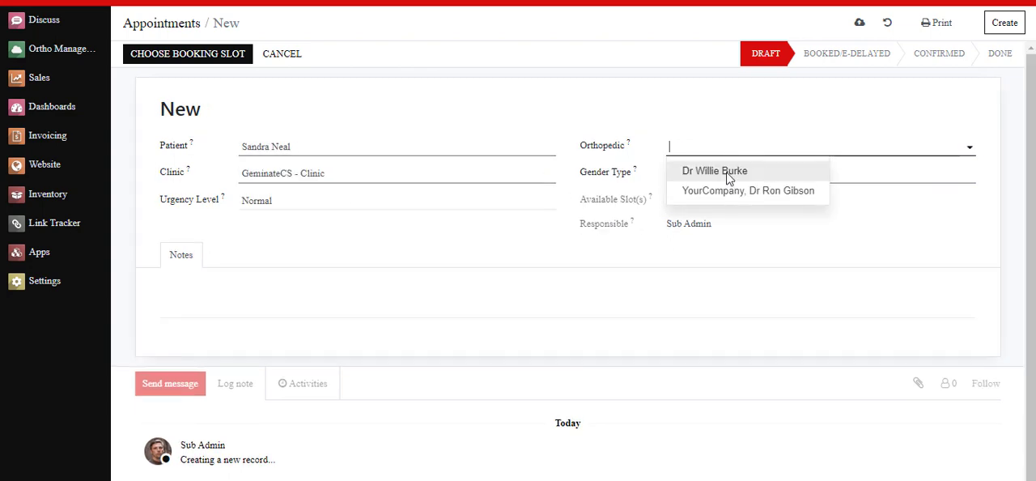
click(749, 189)
click(753, 203)
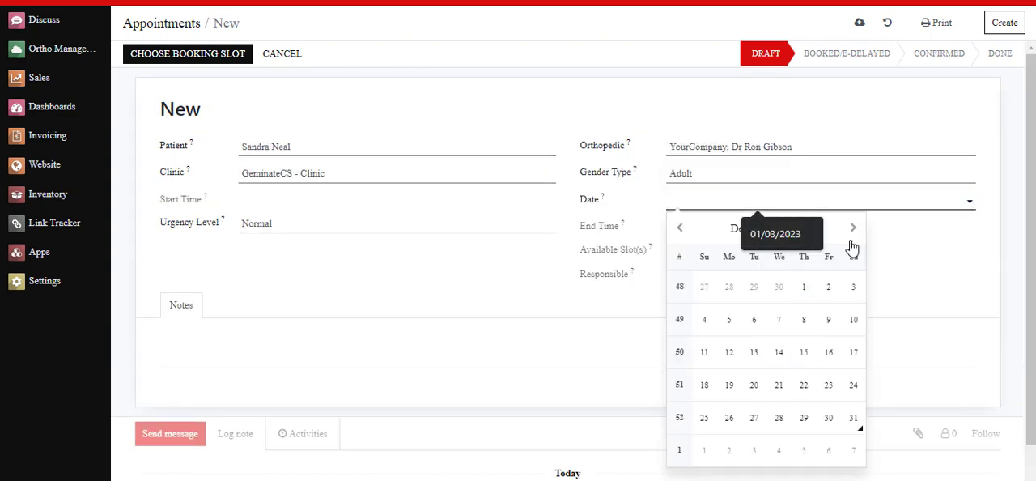
click(853, 227)
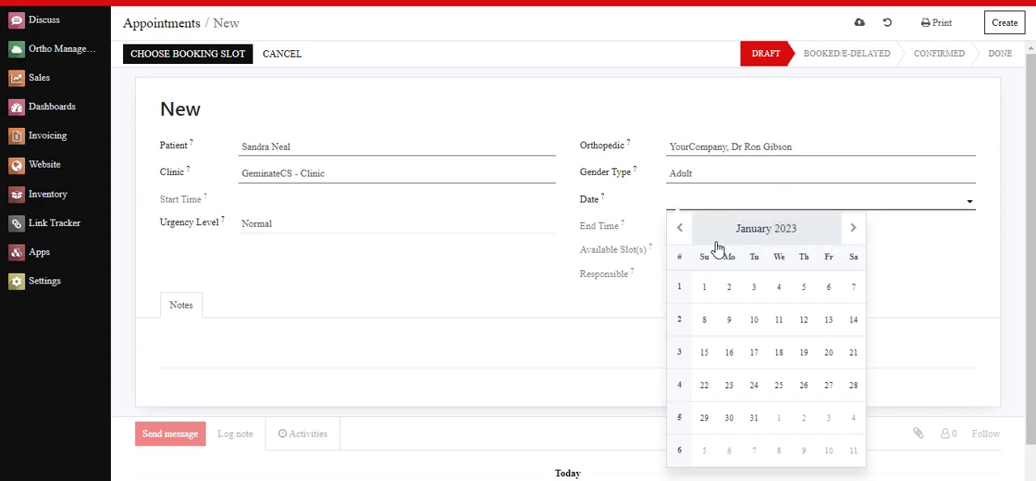
click(778, 288)
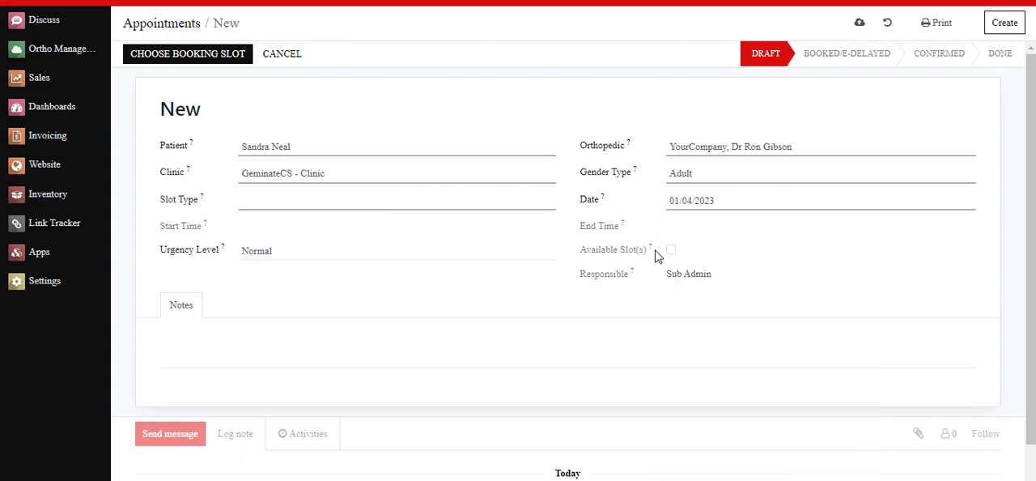
click(435, 207)
click(338, 231)
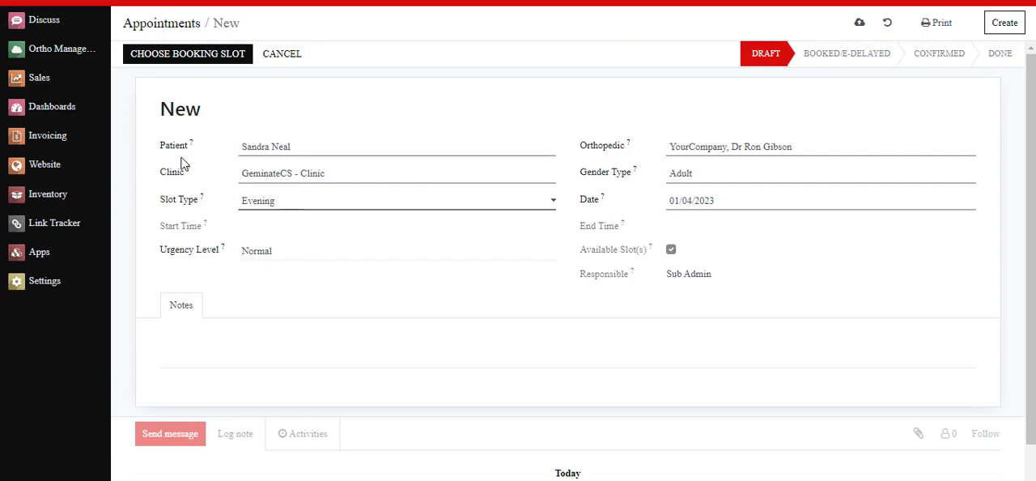
Step: Book the 14:00:00-14:30:00 slot for the evening appointment and confirm the appointment
click(202, 59)
click(296, 107)
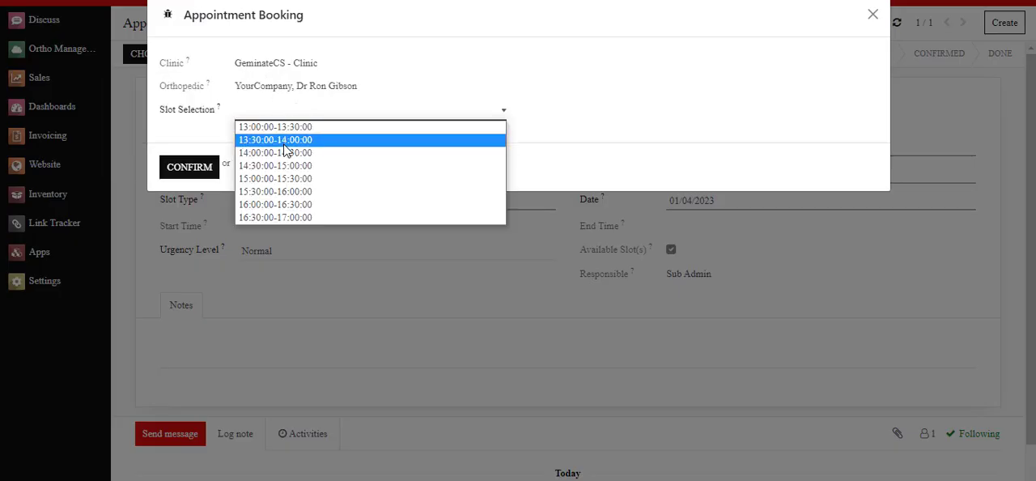
click(267, 152)
click(189, 167)
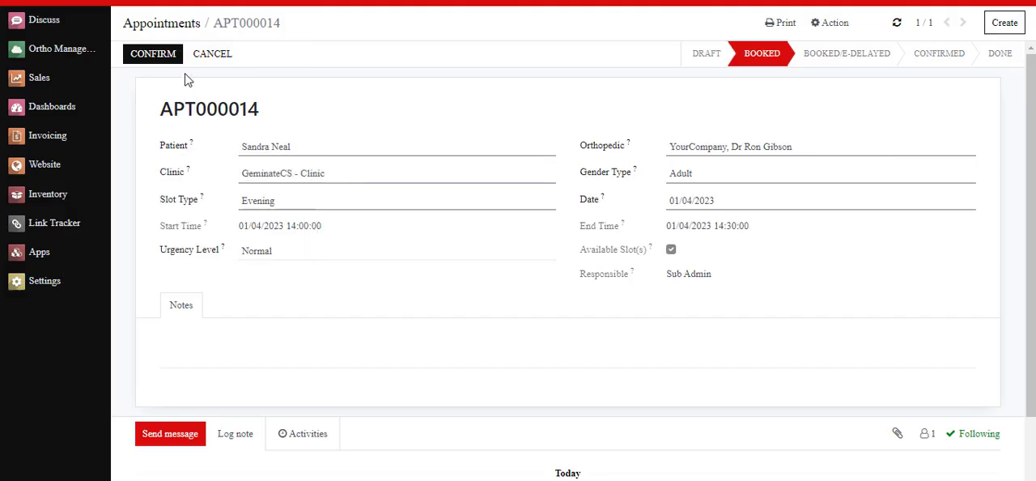
click(157, 57)
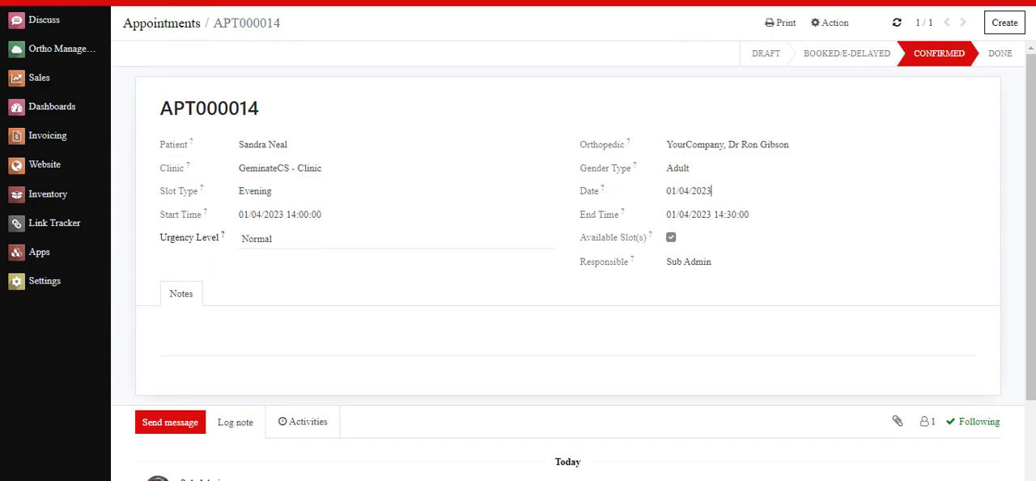
Step: Open the Cases list in a duplicate browser tab, remove its Today filter and examine the Case Date/Time column
right_click(288, 2)
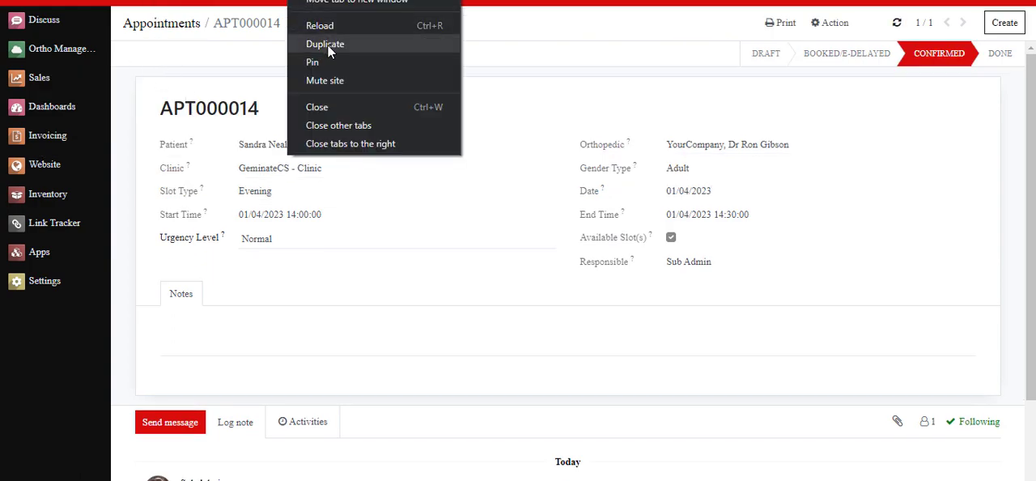
click(327, 44)
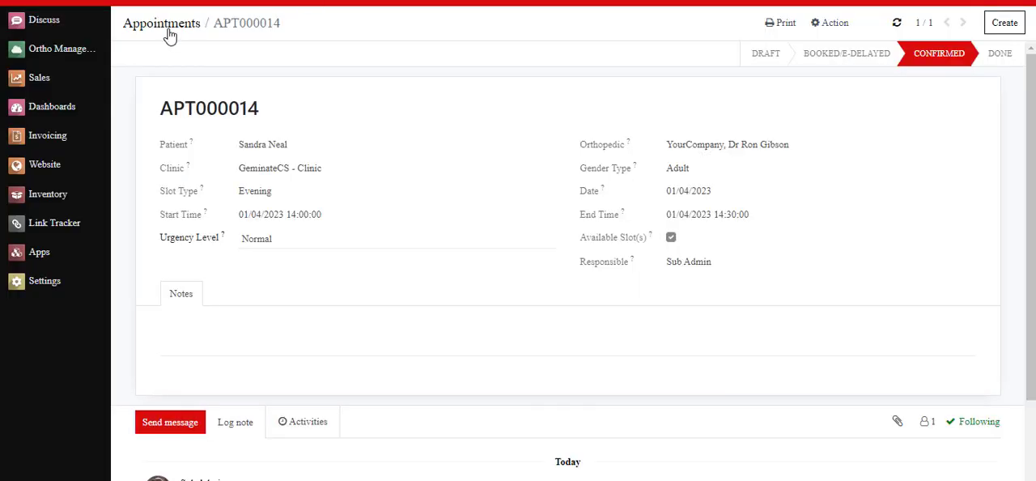
click(180, 4)
click(185, 47)
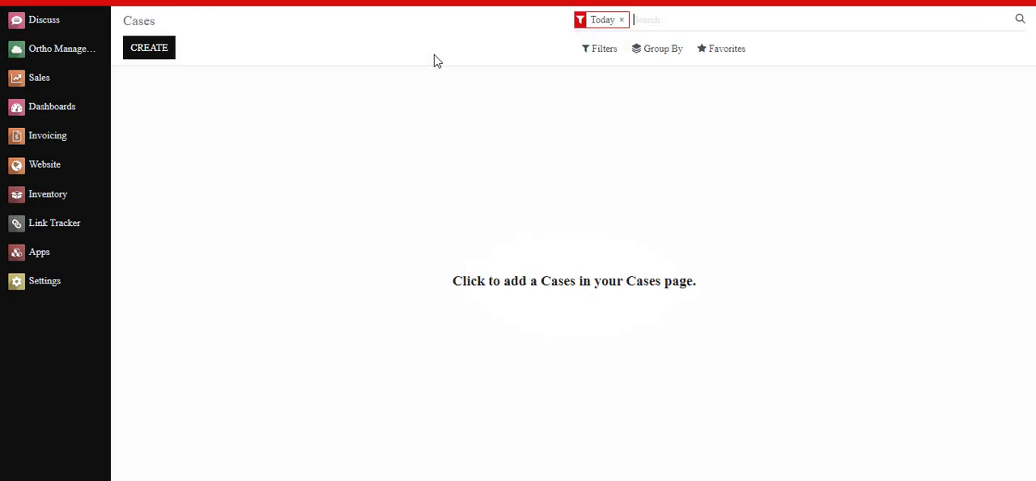
click(622, 20)
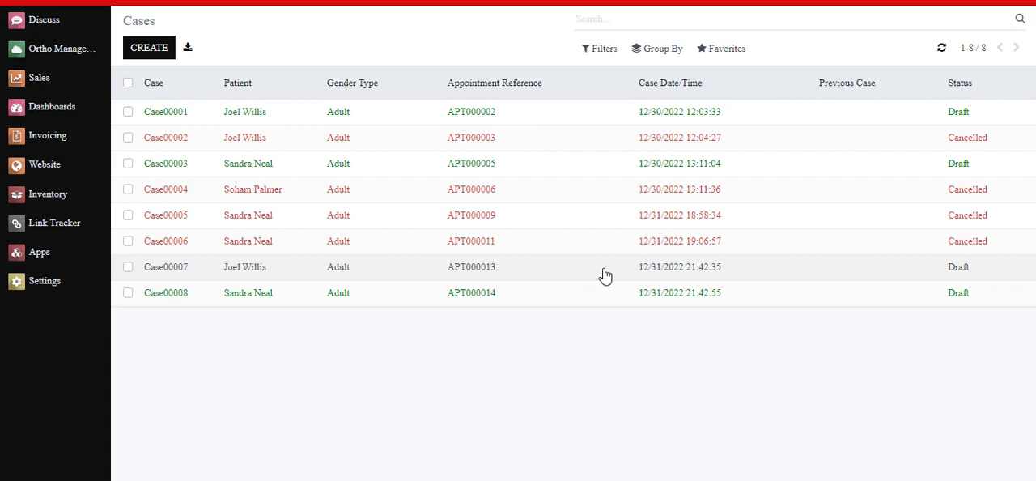
drag(620, 97, 717, 92)
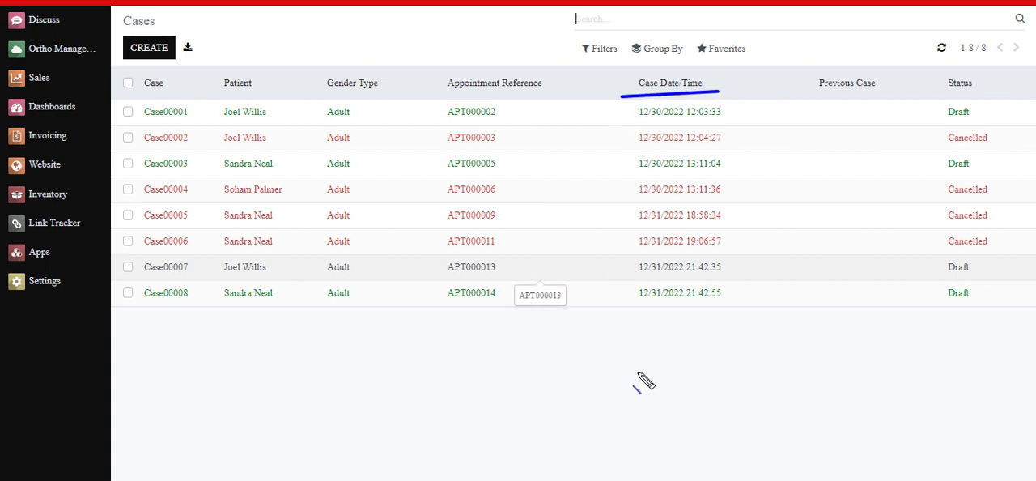
key(Escape)
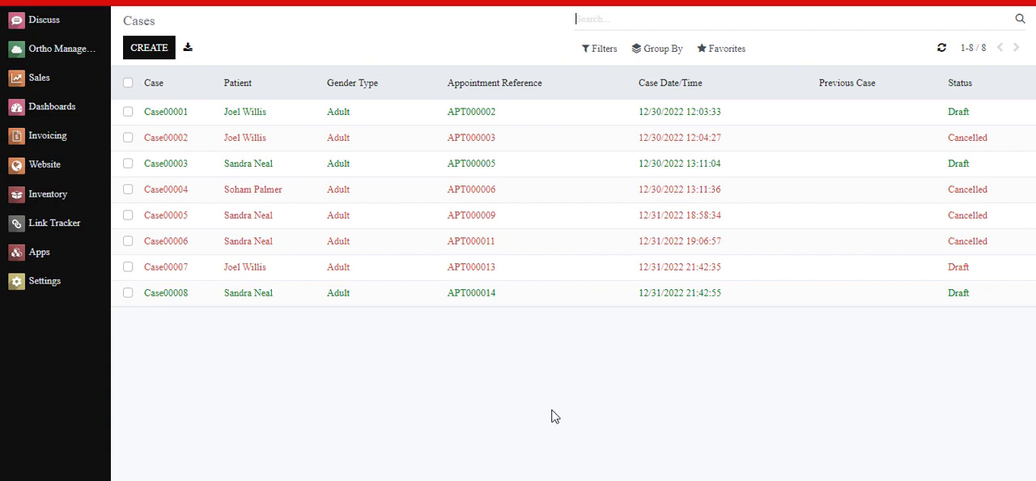
Step: Escalate the newest draft case to a different orthopedic doctor with the reason "Dr is busy in meeting"
click(569, 300)
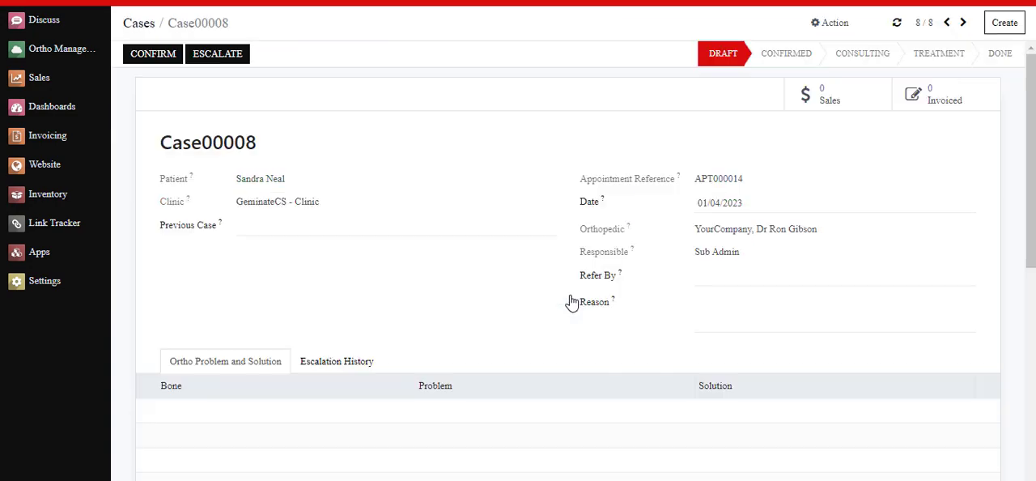
click(214, 57)
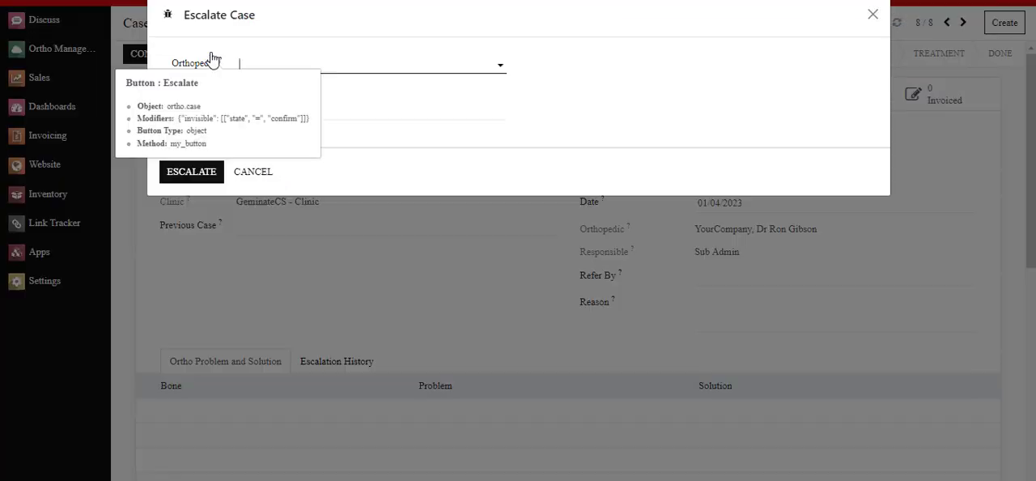
click(291, 63)
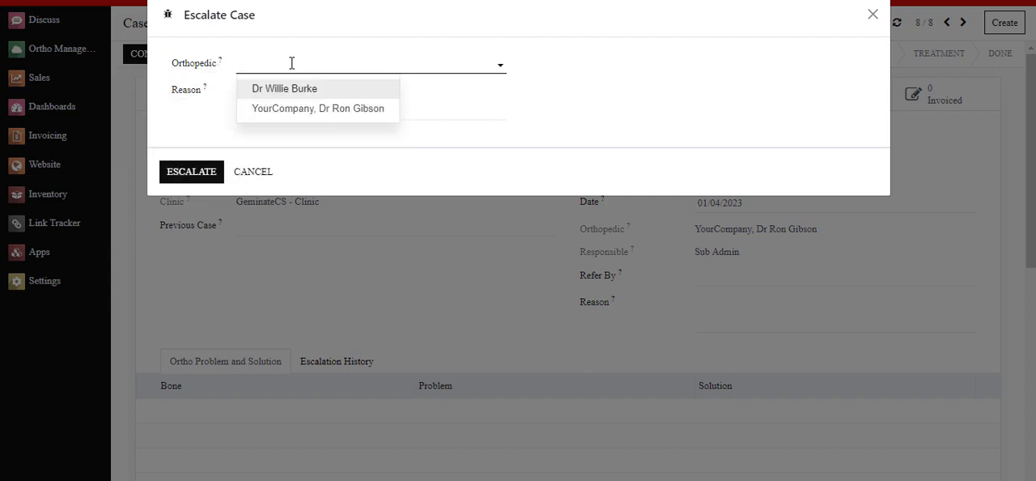
click(289, 89)
click(249, 112)
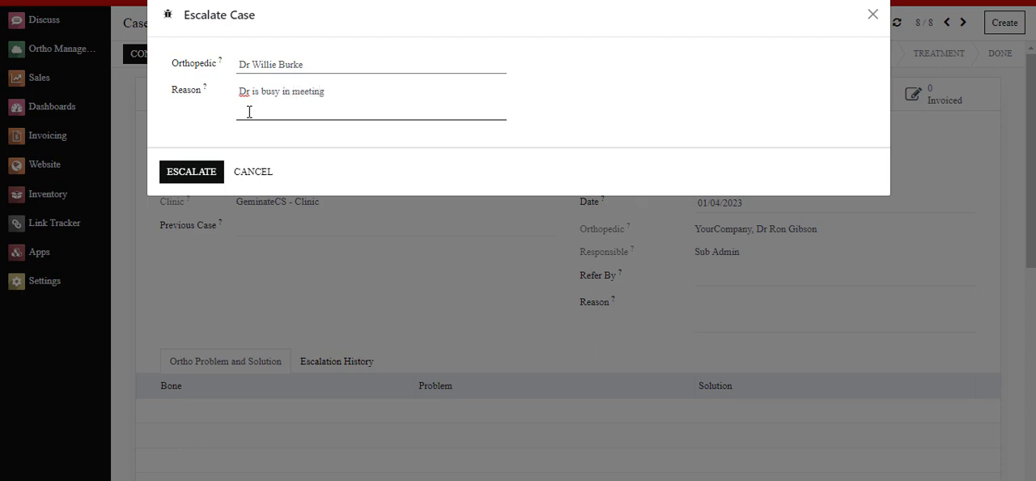
click(202, 171)
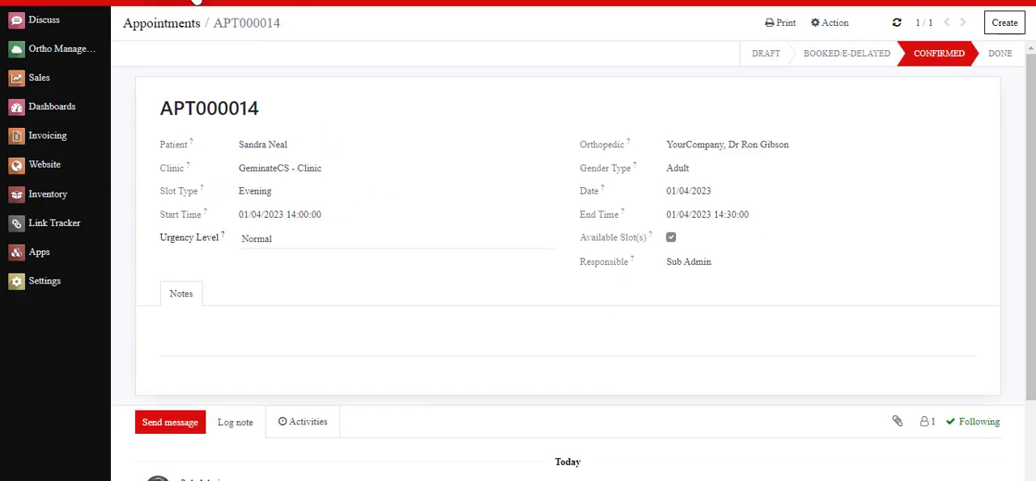
Step: Open the Escalate Cases list without its Today filter and examine the newest escalated case's Escalate Date/Time
click(186, 3)
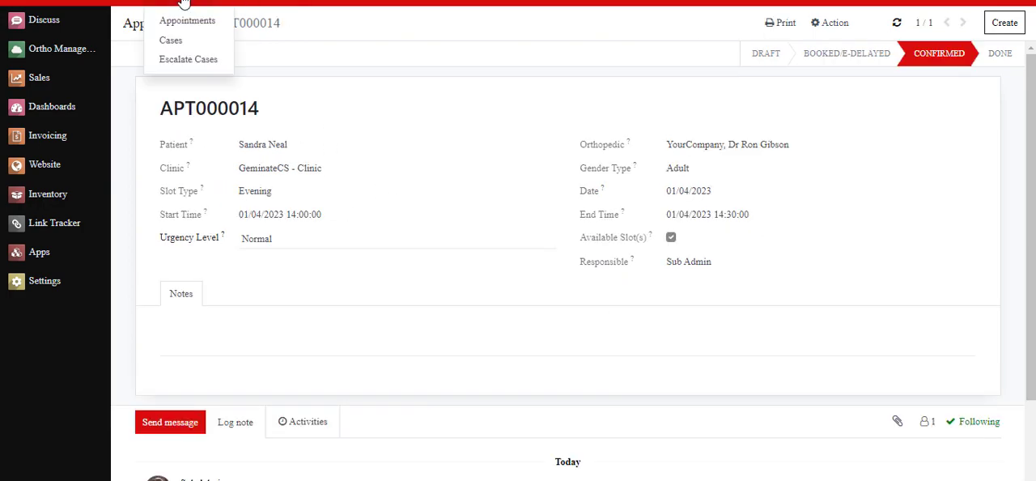
click(188, 61)
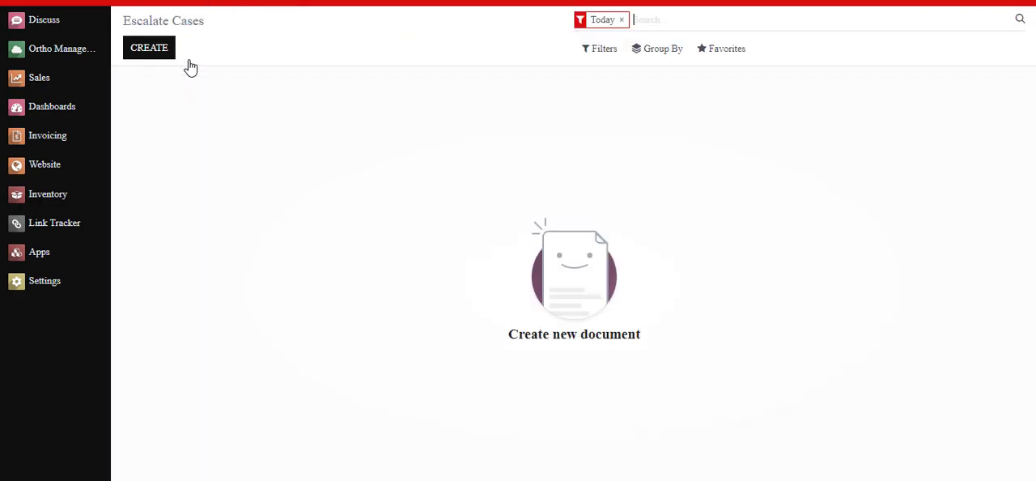
click(621, 20)
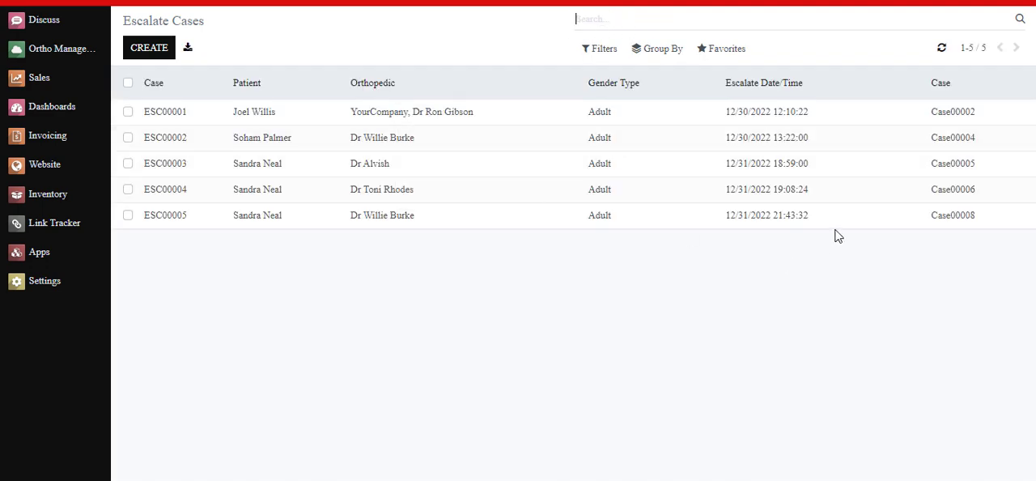
drag(922, 223, 987, 224)
click(891, 260)
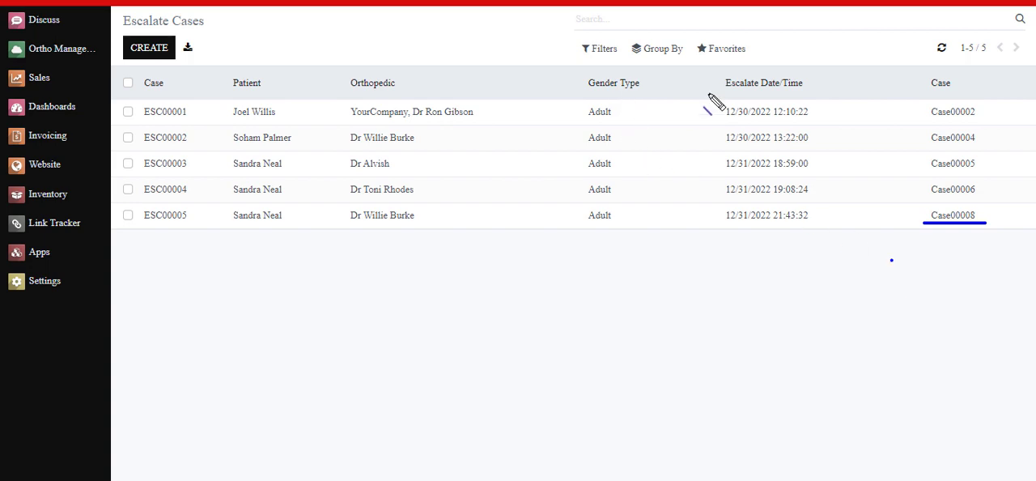
drag(718, 94, 818, 94)
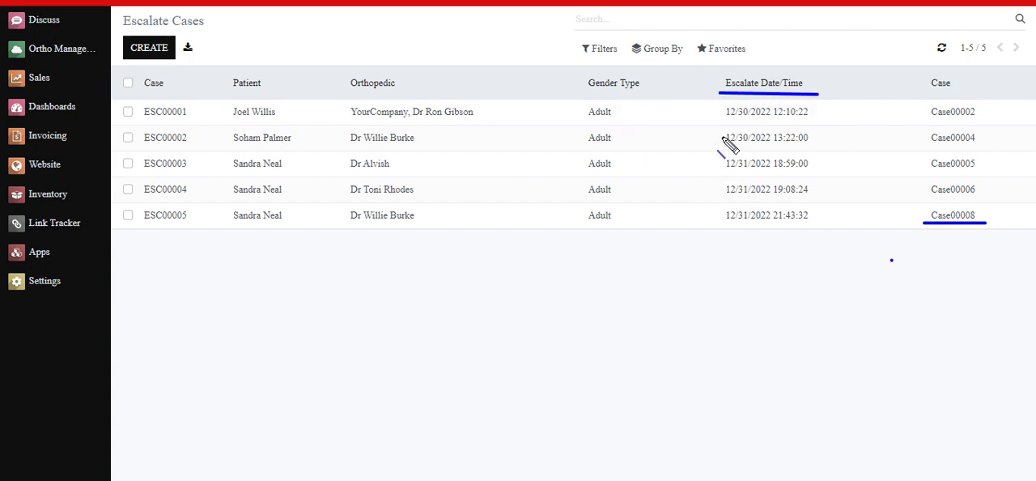
drag(718, 228, 818, 227)
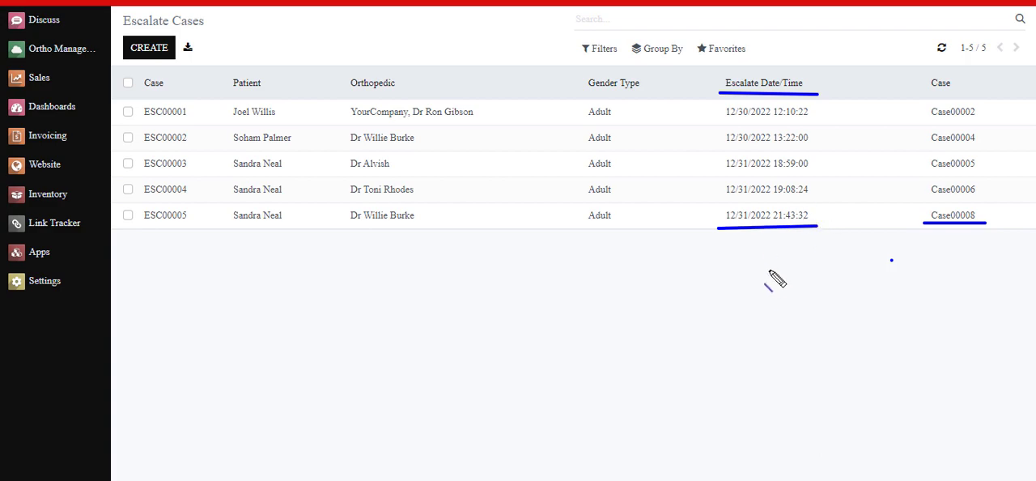
key(Escape)
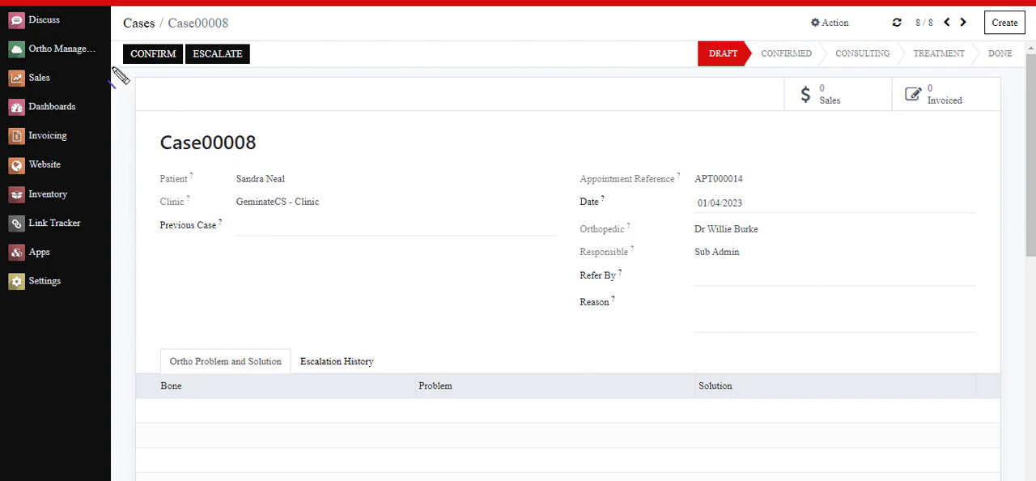
Step: Return to the escalated case's record and confirm the case
drag(112, 68, 181, 68)
click(153, 55)
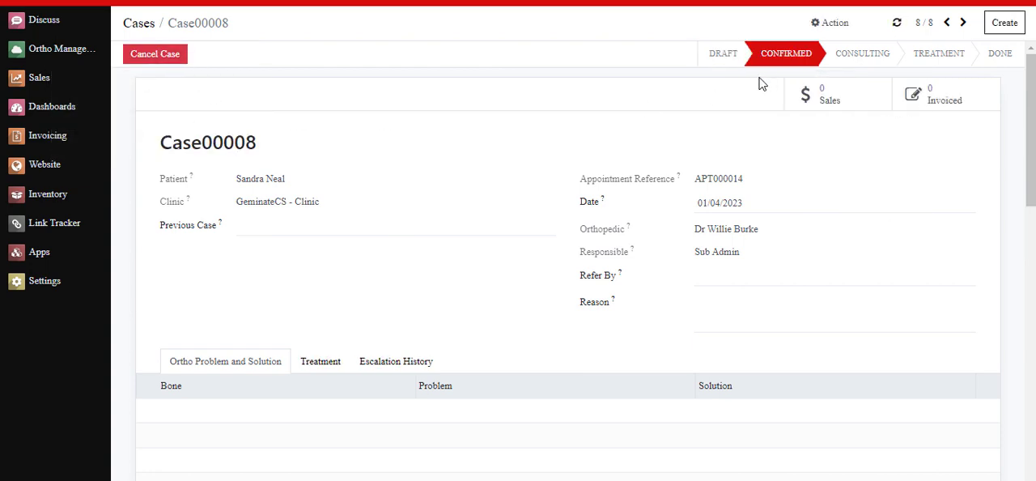
drag(738, 68, 828, 69)
key(Escape)
Step: Try to cancel the confirmed case with both the BUSY IN MEETING reason and the template text "Test"
click(164, 59)
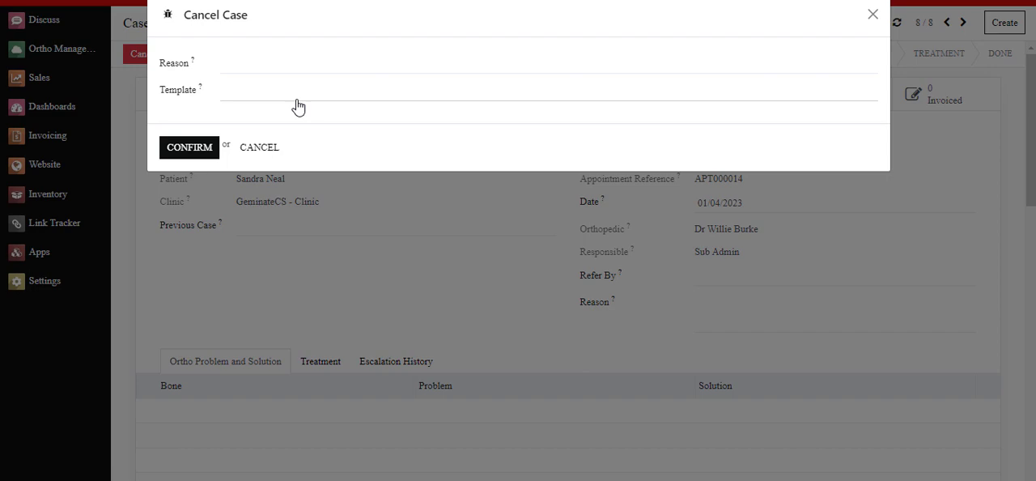
click(235, 73)
click(246, 95)
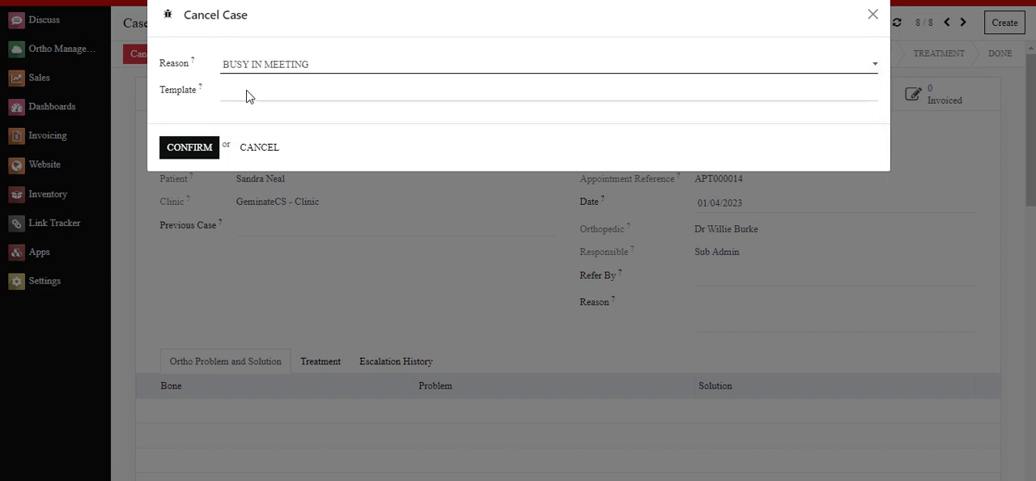
click(245, 91)
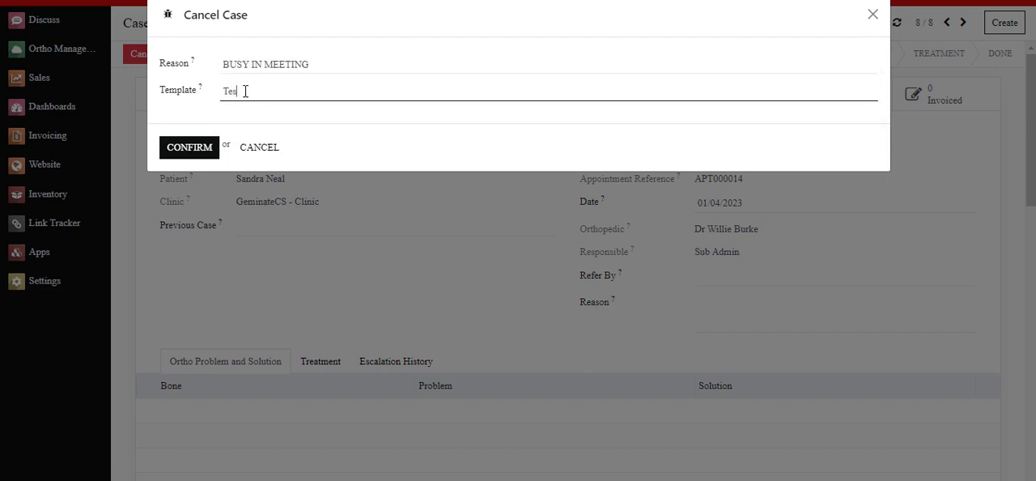
click(192, 148)
drag(160, 60, 419, 74)
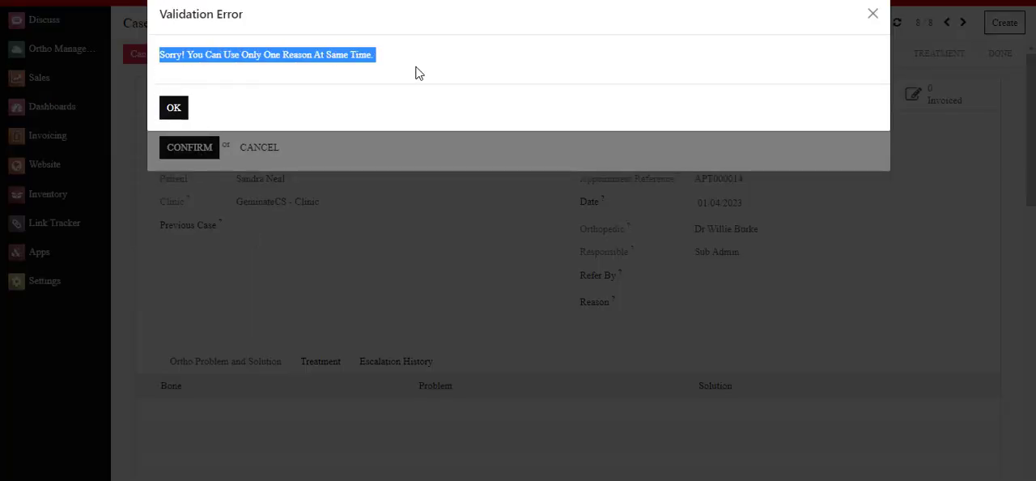
click(178, 114)
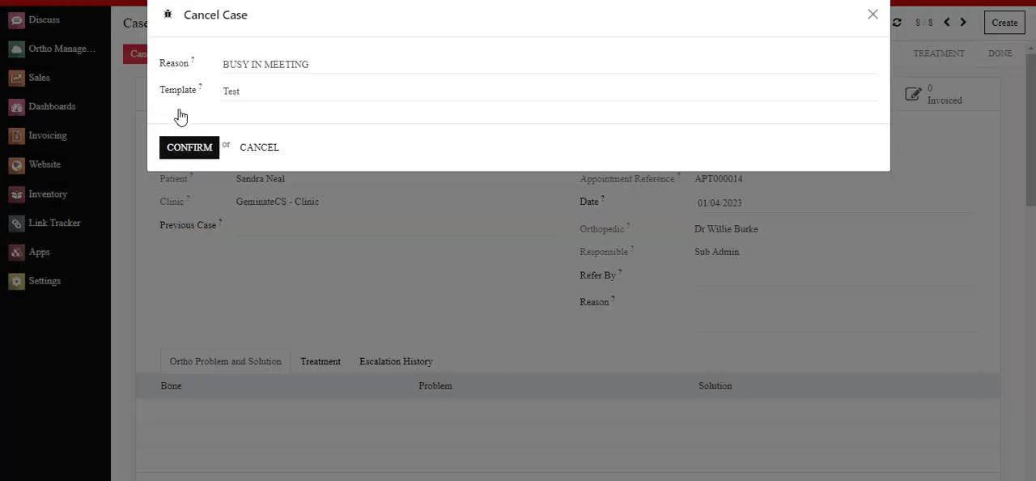
Step: Clear the template text, cancel the case with only the BUSY IN MEETING reason and check its status and reason
click(239, 94)
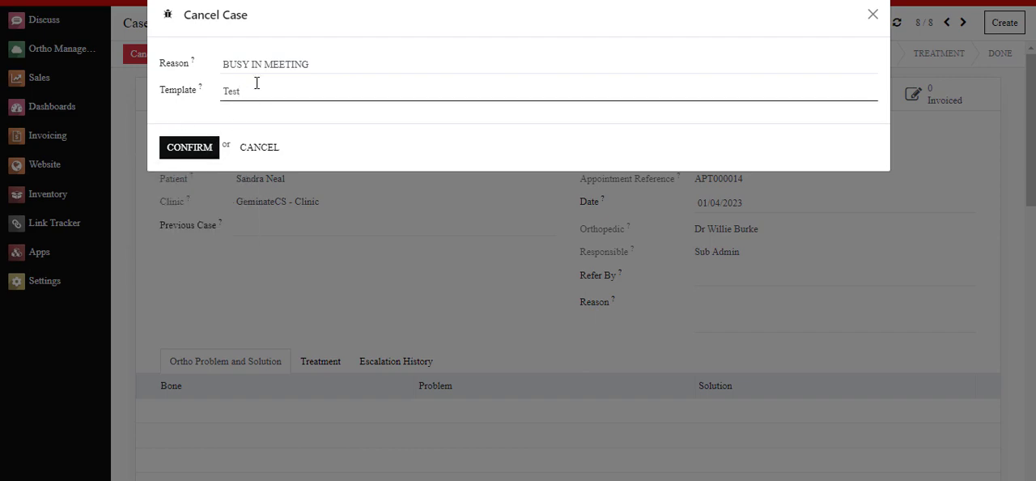
click(191, 148)
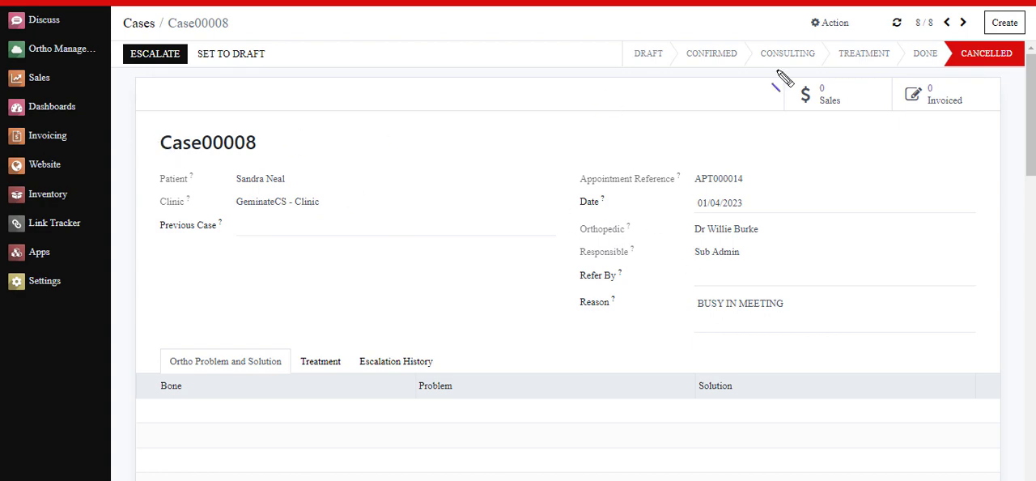
drag(943, 70, 1024, 70)
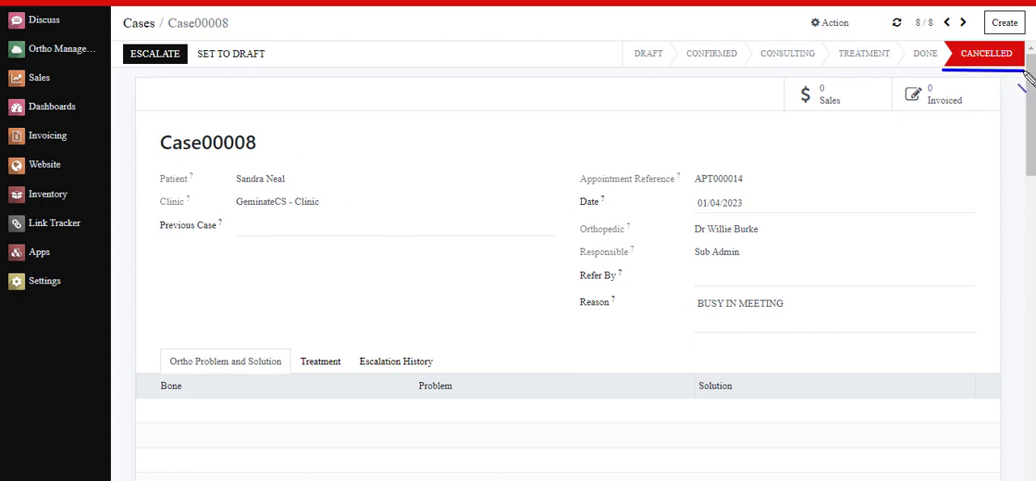
drag(570, 321, 806, 313)
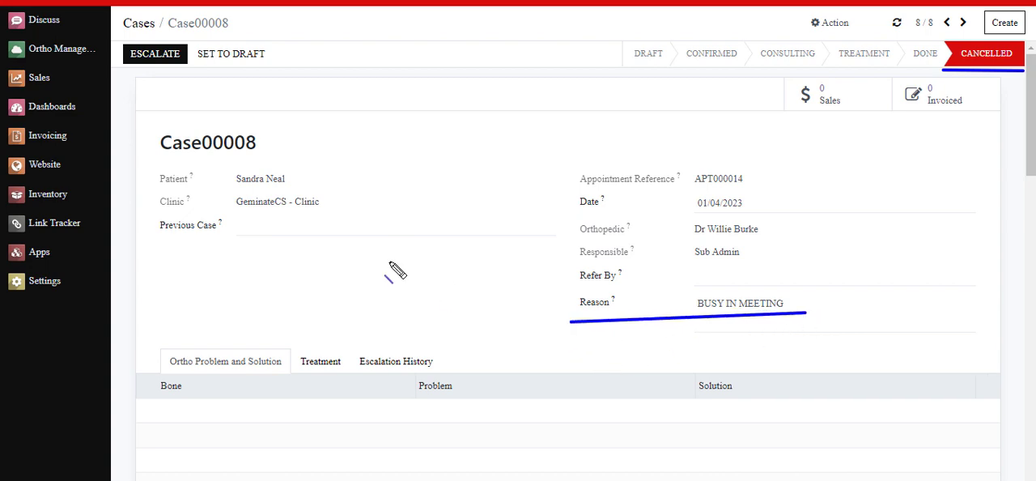
Step: Review the cancelled case's Escalation History for the original doctor, new doctor and escalation reason
click(396, 361)
scroll(295, 314, down, 2)
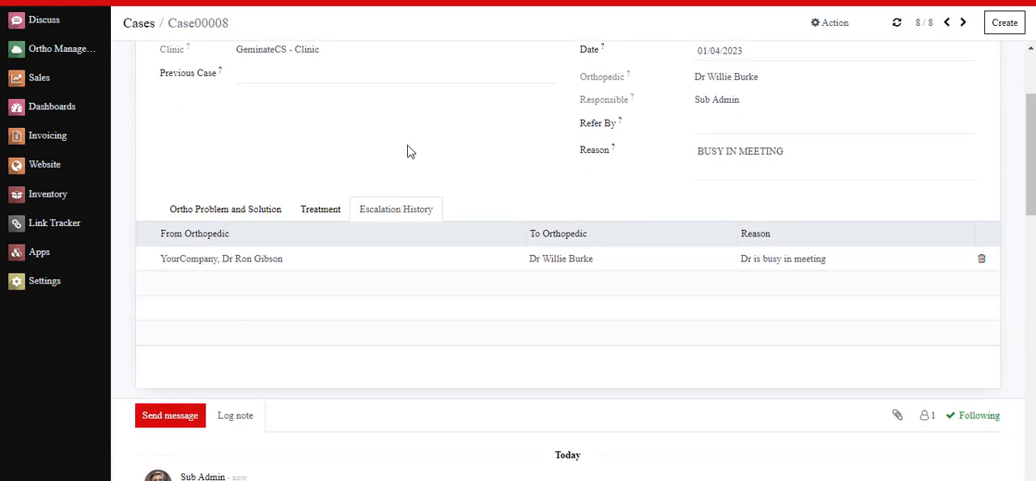
scroll(409, 151, up, 2)
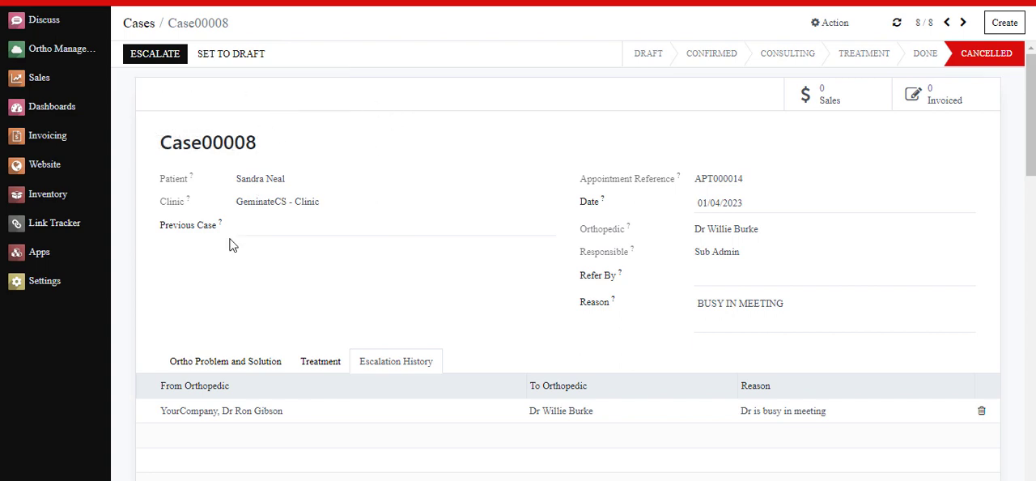
Step: Go to the Users list in Settings and open the record of the account named User
click(45, 280)
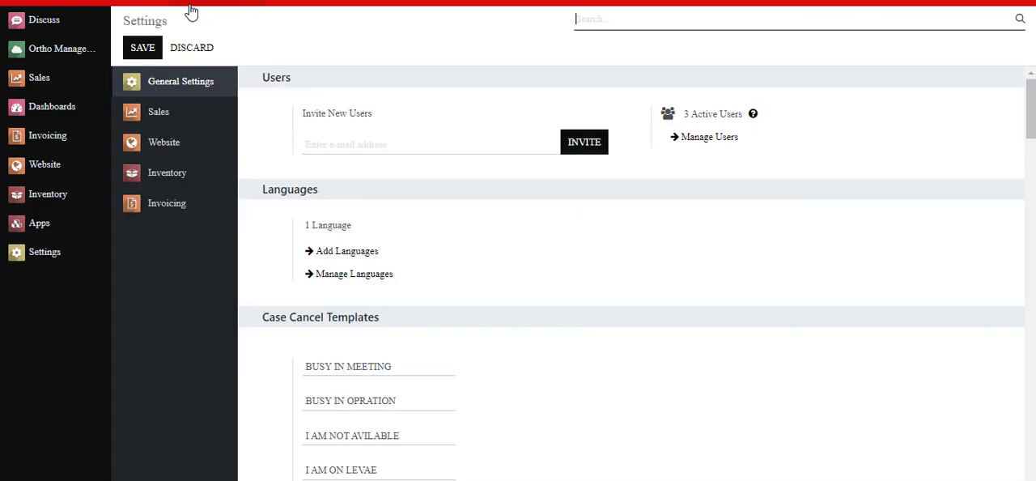
drag(171, 2, 262, 4)
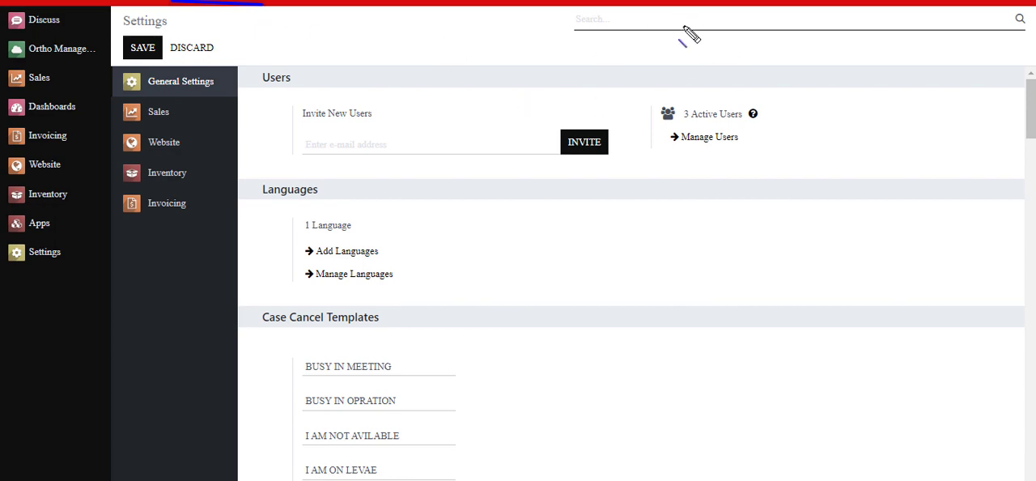
key(Escape)
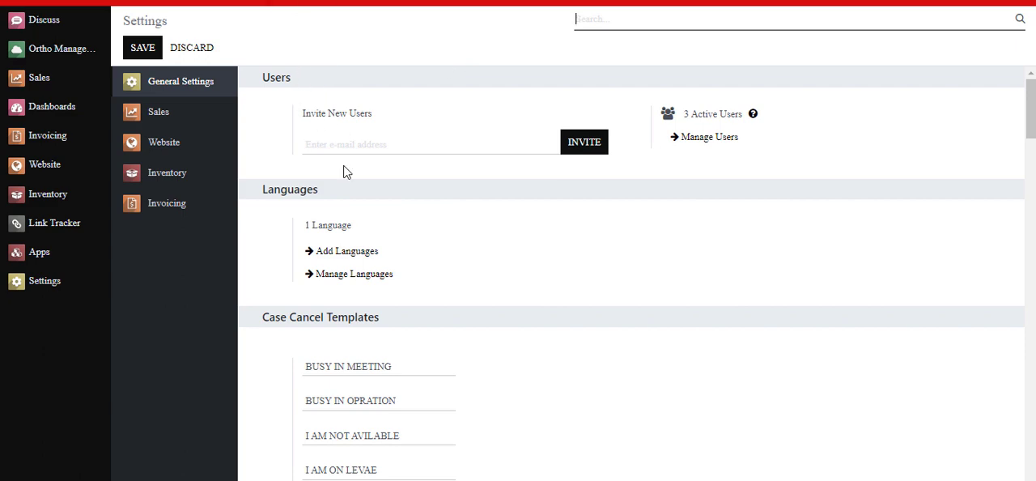
click(224, 4)
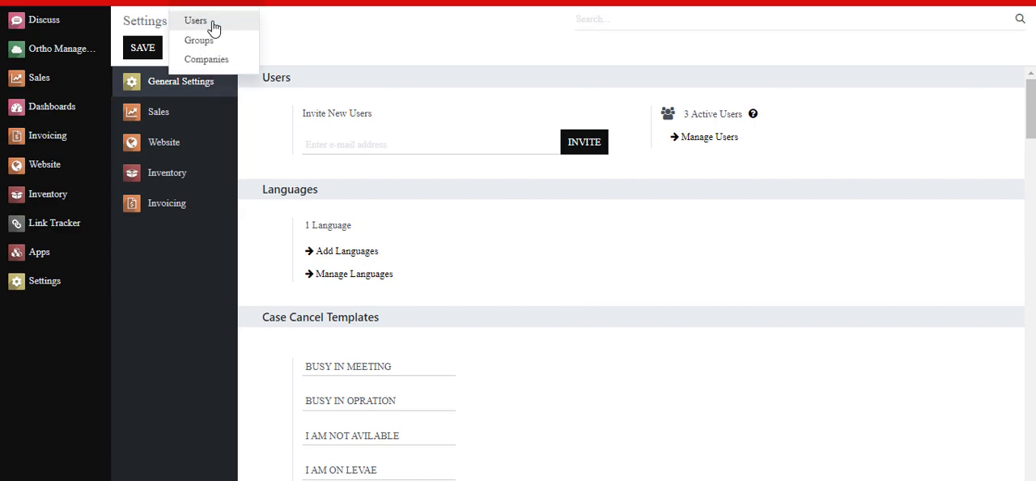
click(213, 27)
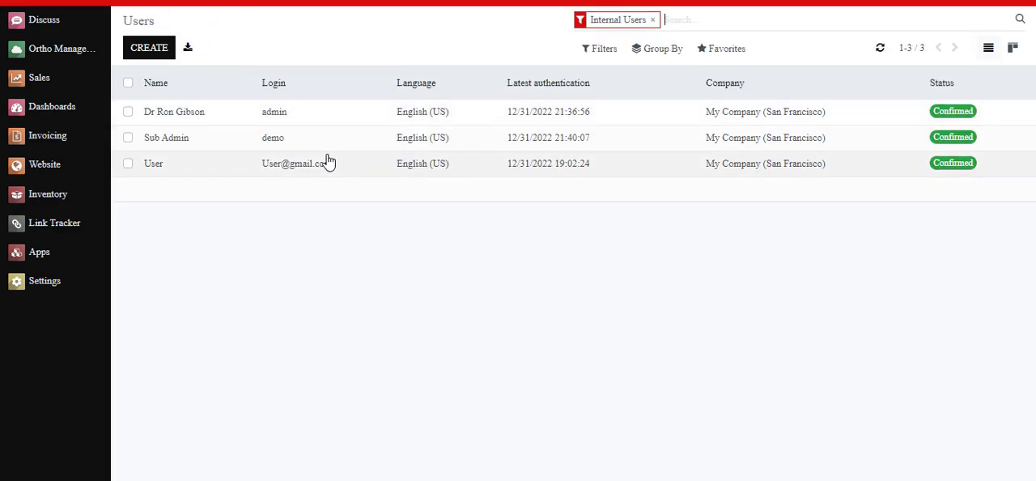
click(361, 171)
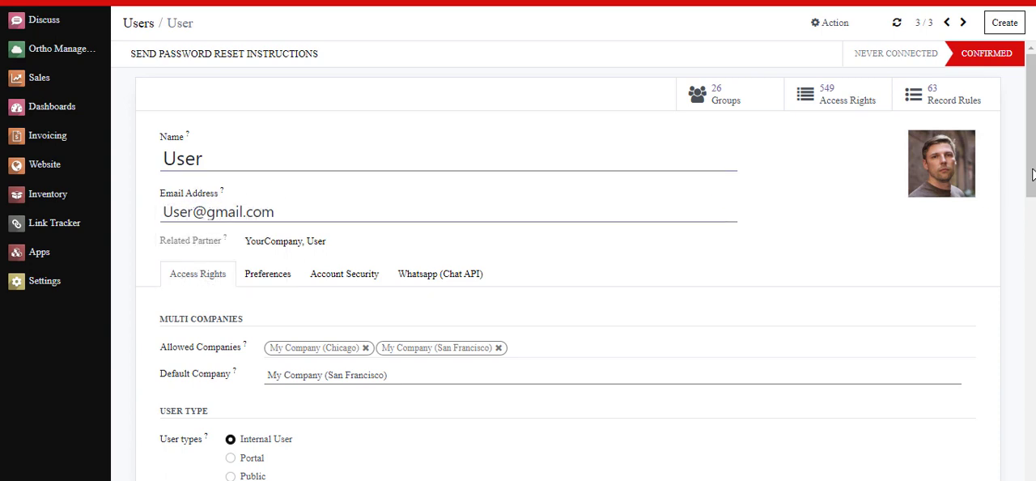
drag(152, 171, 232, 172)
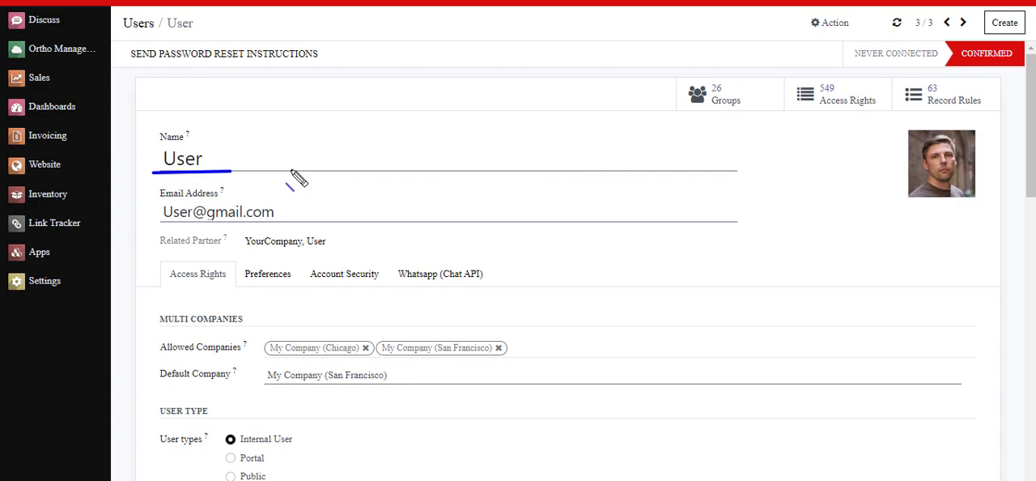
key(Escape)
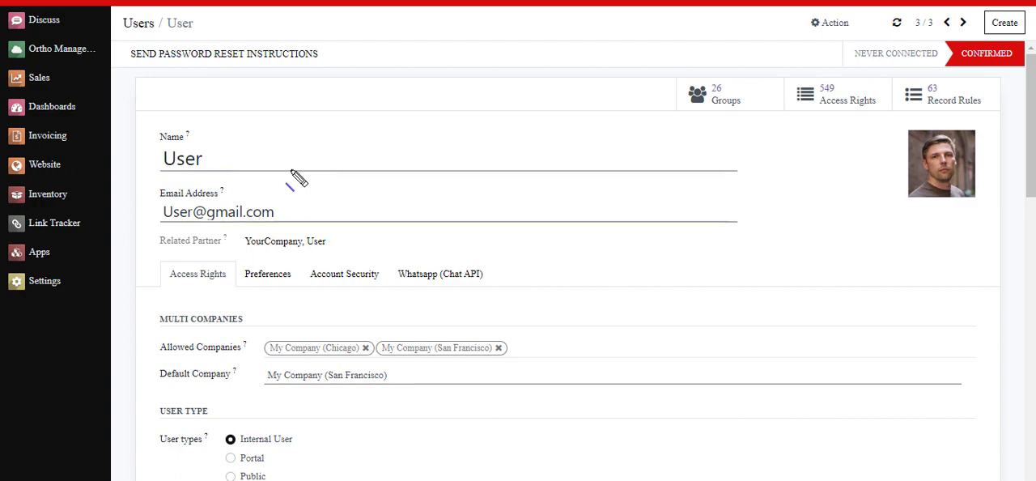
click(366, 147)
Step: Grant the account the User access right under Ortho Management and save the record
scroll(458, 246, down, 4)
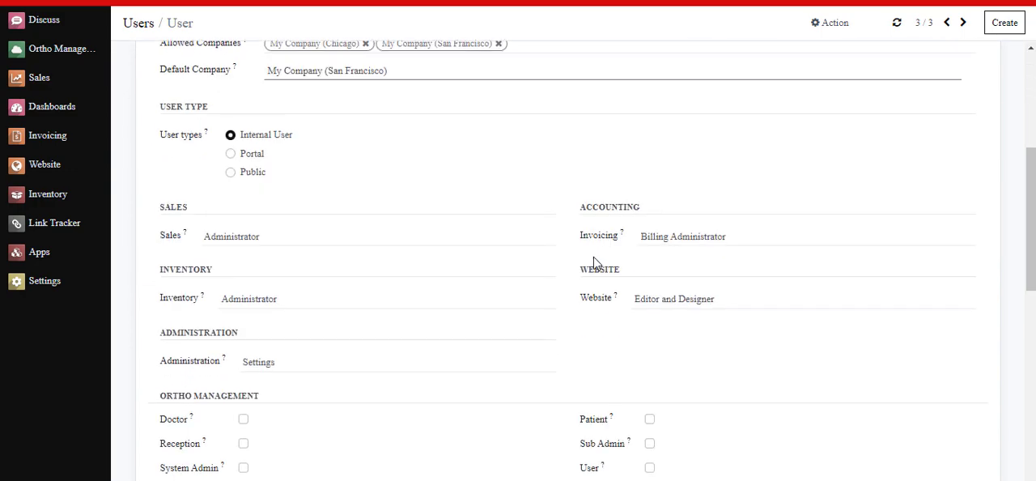
scroll(444, 195, down, 3)
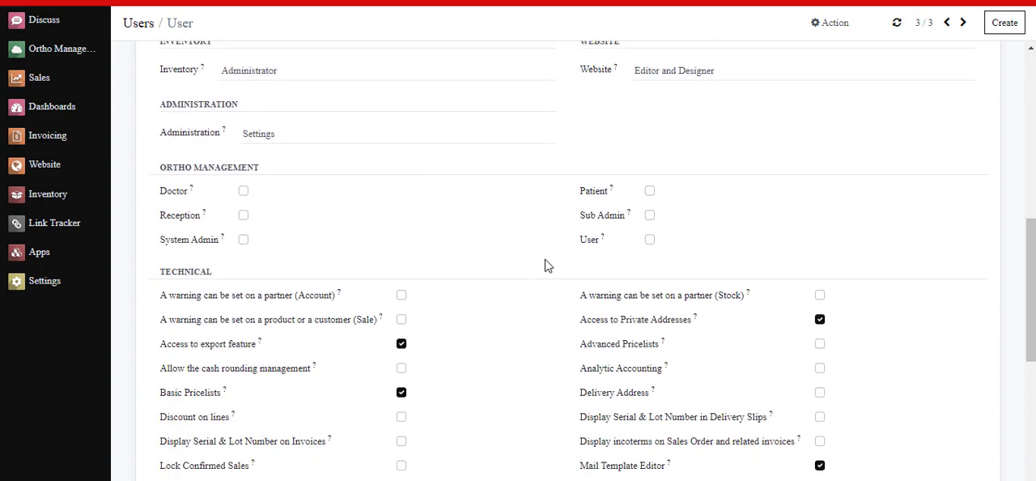
drag(559, 253, 677, 252)
click(649, 240)
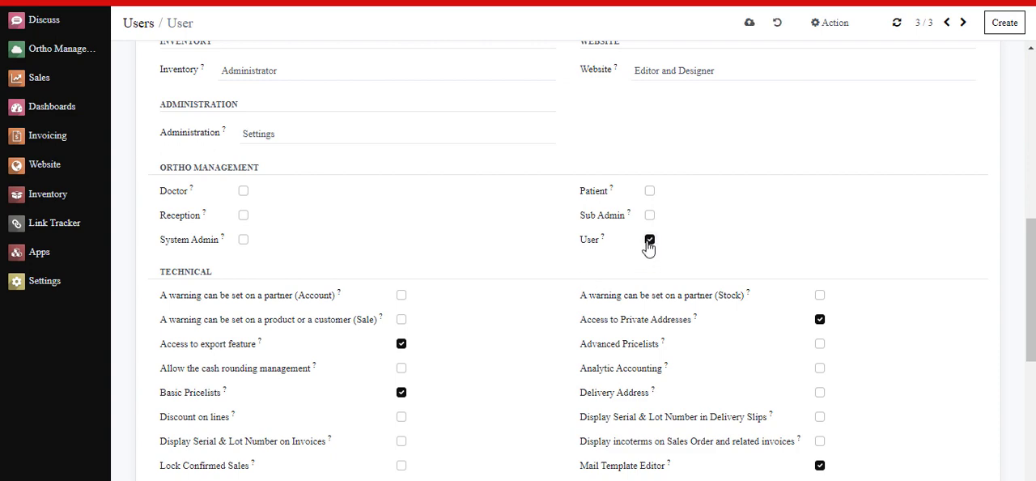
click(749, 26)
scroll(397, 181, up, 7)
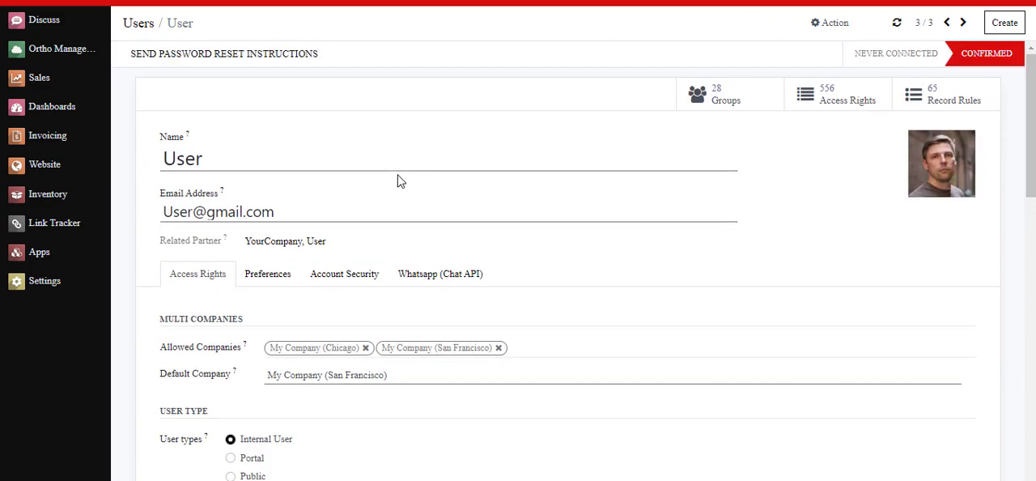
Step: Copy the account's e-mail address from its user record, log in as User with the account password, and decline saving the login
drag(164, 212, 282, 212)
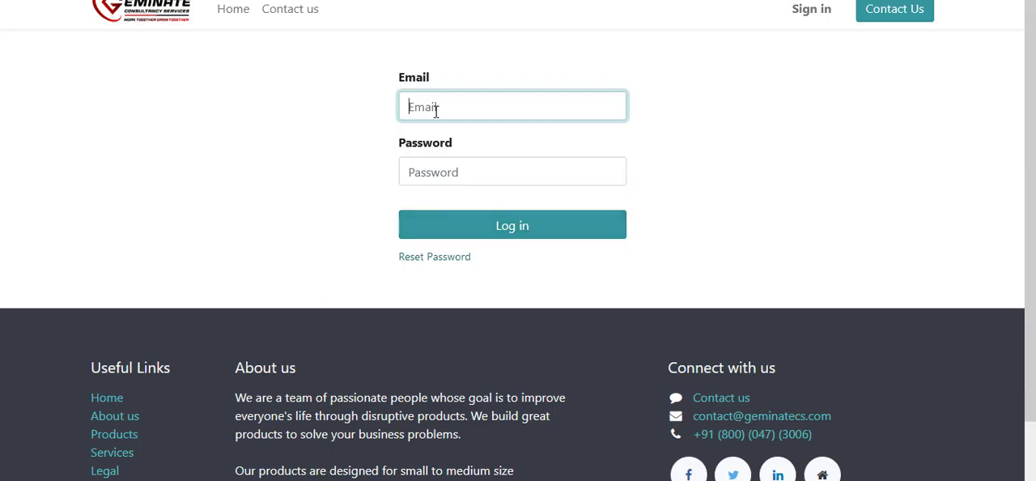
key(ctrl+v)
click(419, 172)
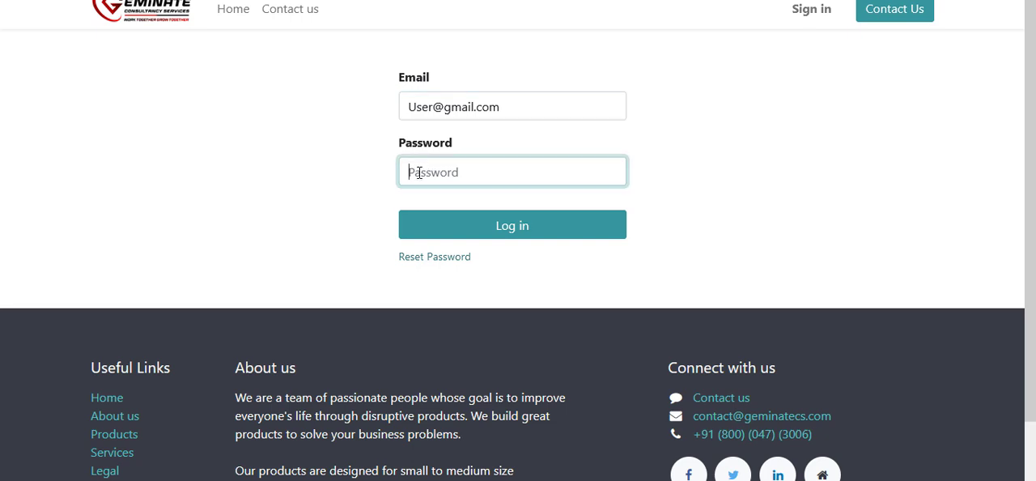
text(a)
click(513, 227)
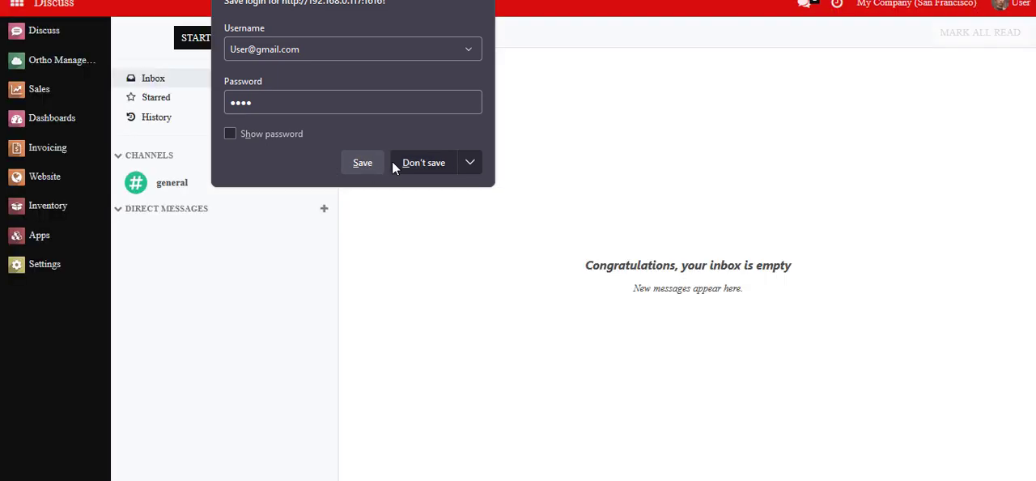
click(430, 164)
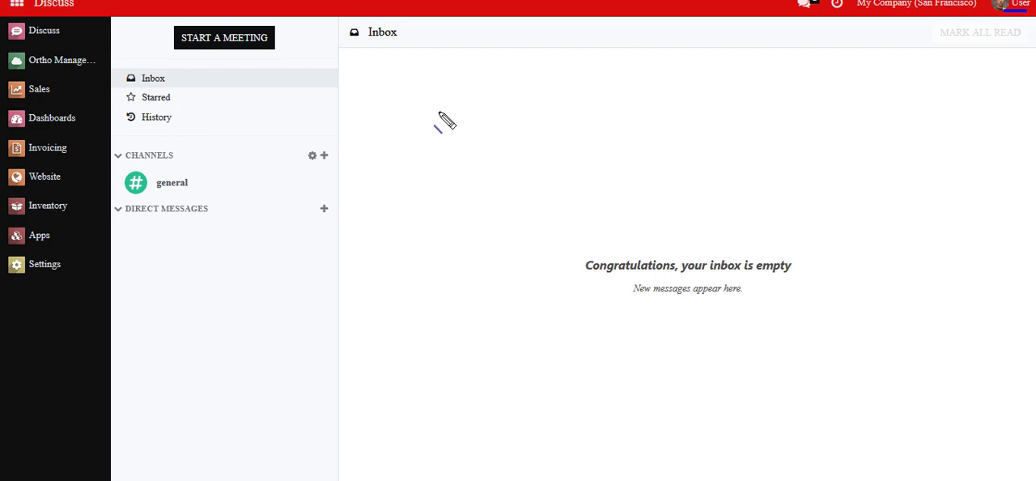
Step: Create an Ortho Management appointment for the second listed patient at GeminateCS - Clinic with the YourCompany orthopedic
click(58, 63)
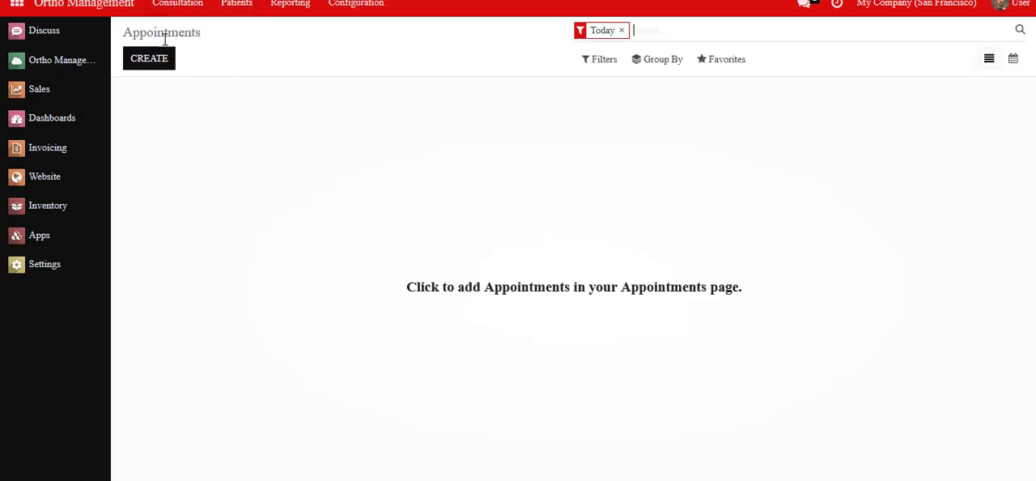
click(148, 58)
click(251, 159)
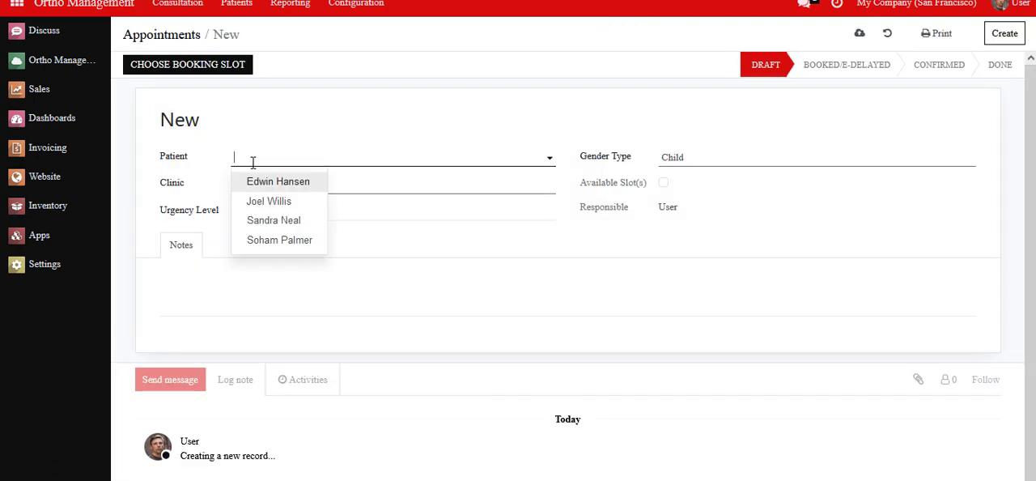
click(267, 203)
click(380, 185)
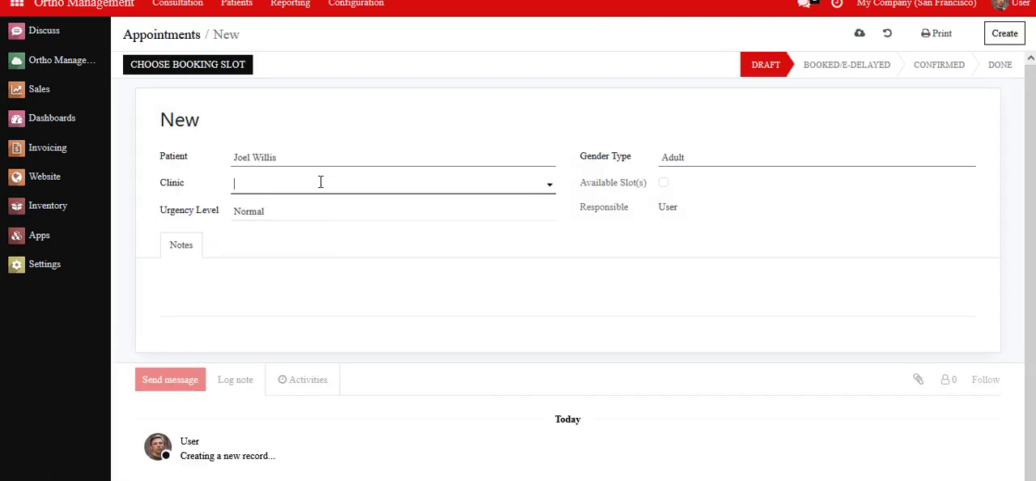
click(299, 231)
click(785, 160)
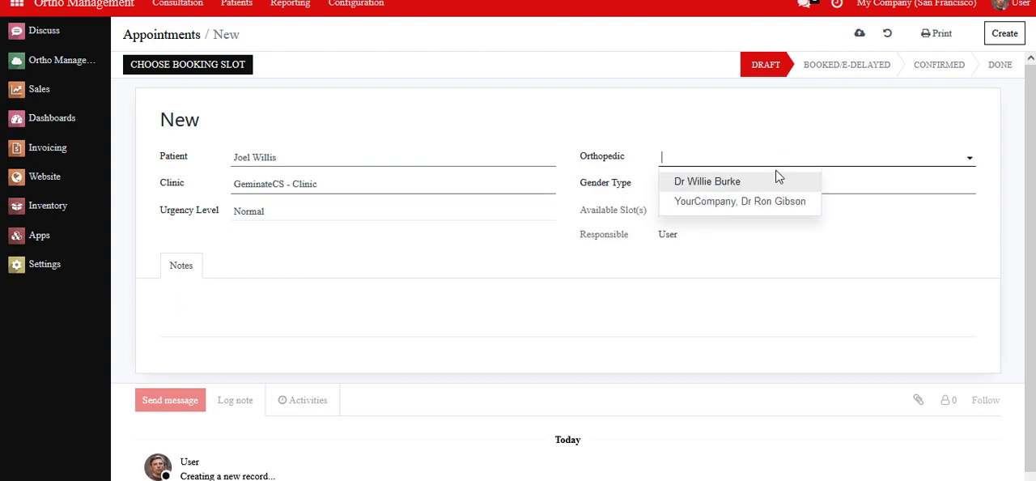
click(734, 203)
Step: Set the appointment date to 01/03/2023 and the slot type to Morning
click(790, 210)
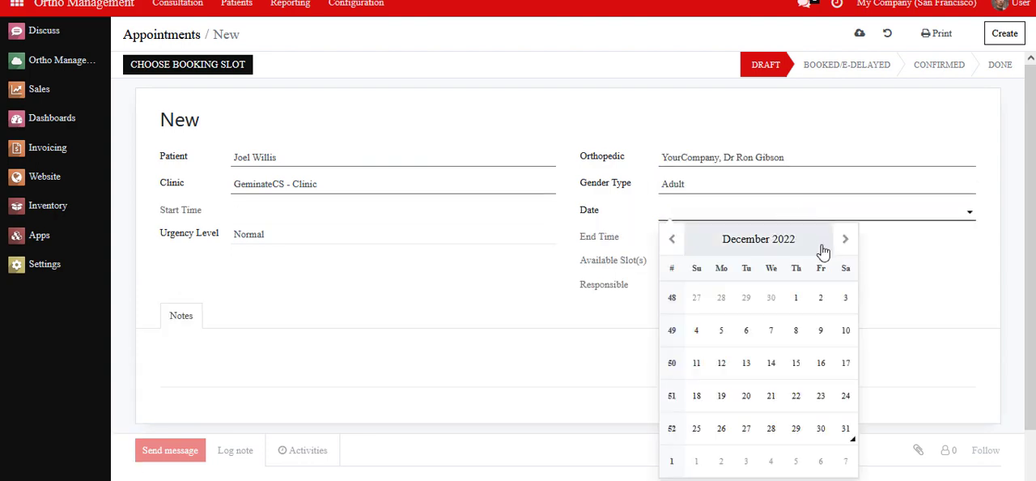
click(845, 239)
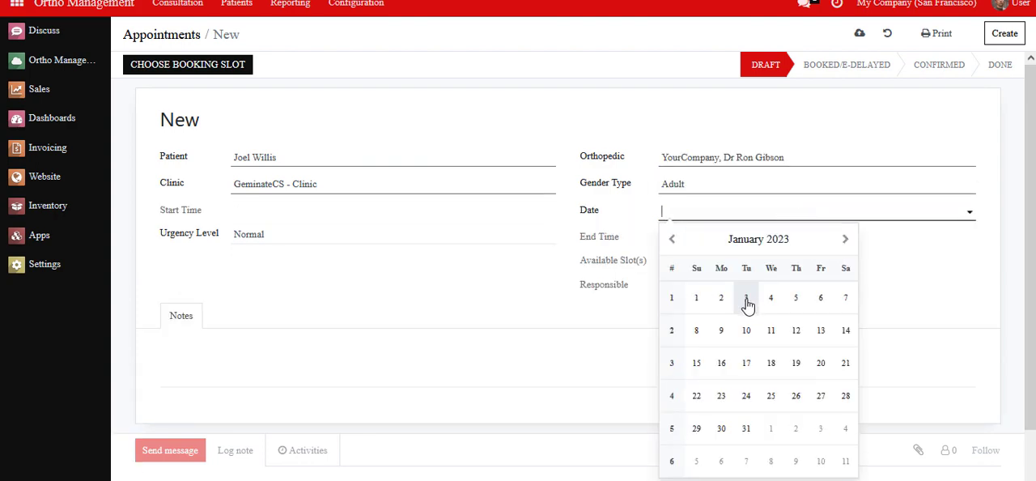
click(746, 298)
click(428, 210)
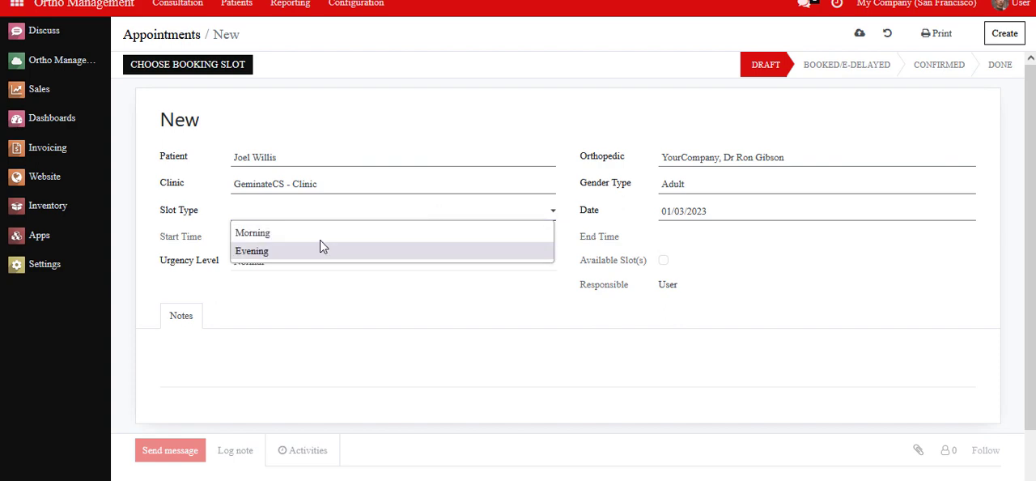
click(321, 236)
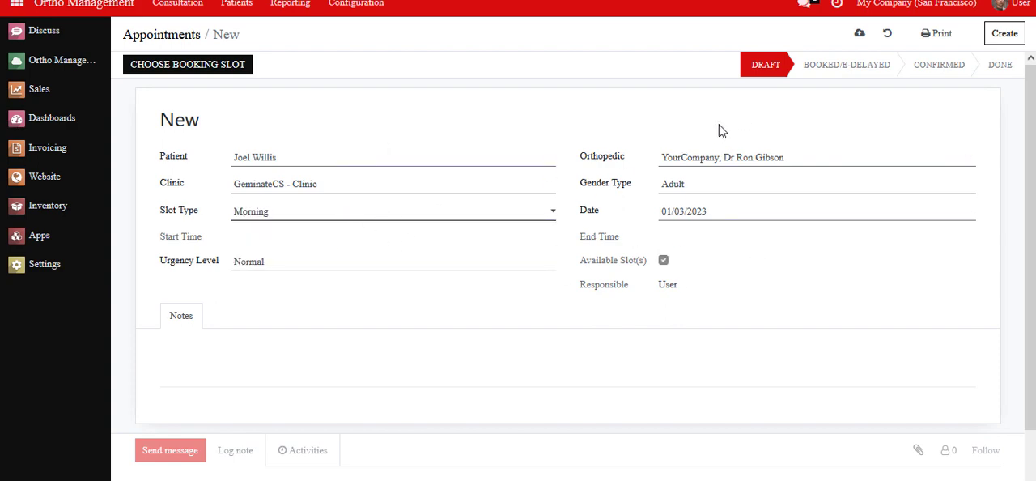
Step: Choose the 09:00 to 09:30 booking slot for the appointment and confirm the booking
click(194, 70)
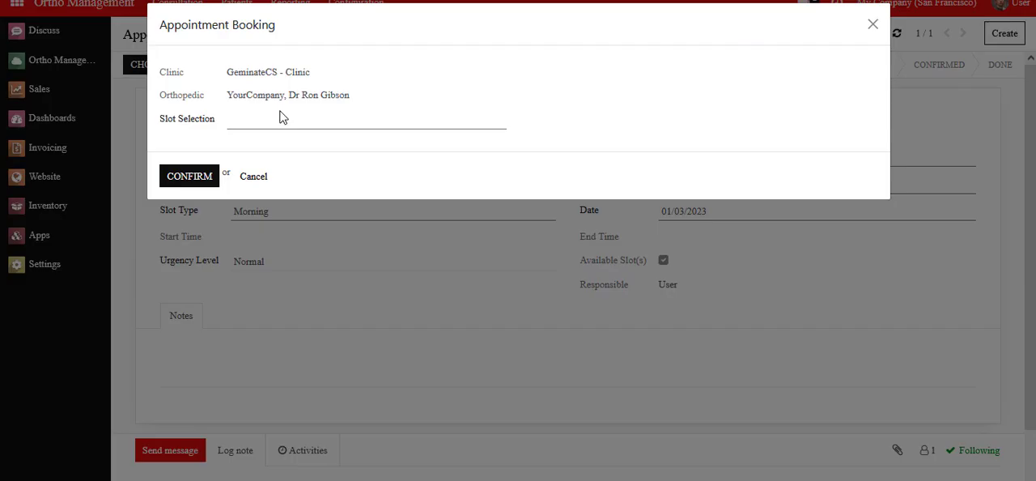
click(277, 119)
click(245, 170)
click(197, 180)
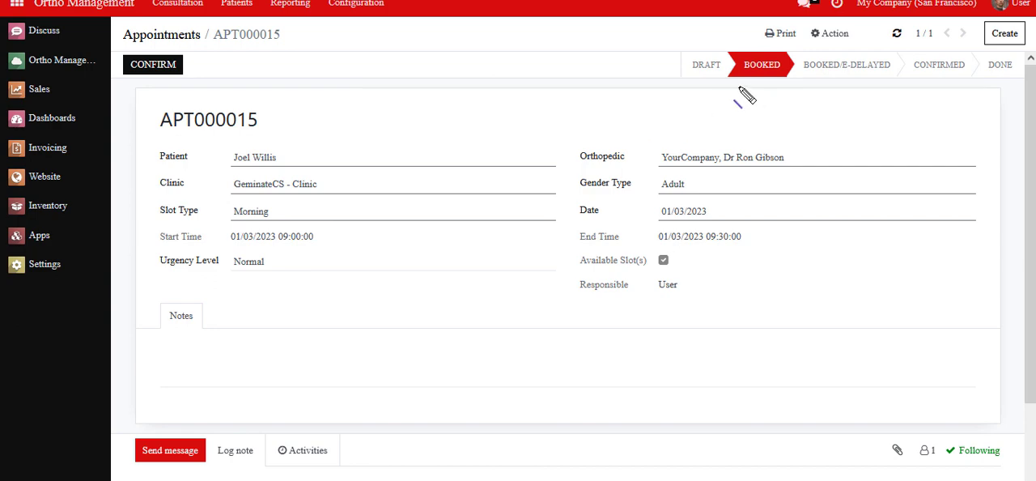
Step: Check the booked appointment's status and which actions the User login is offered on it
drag(720, 80, 798, 81)
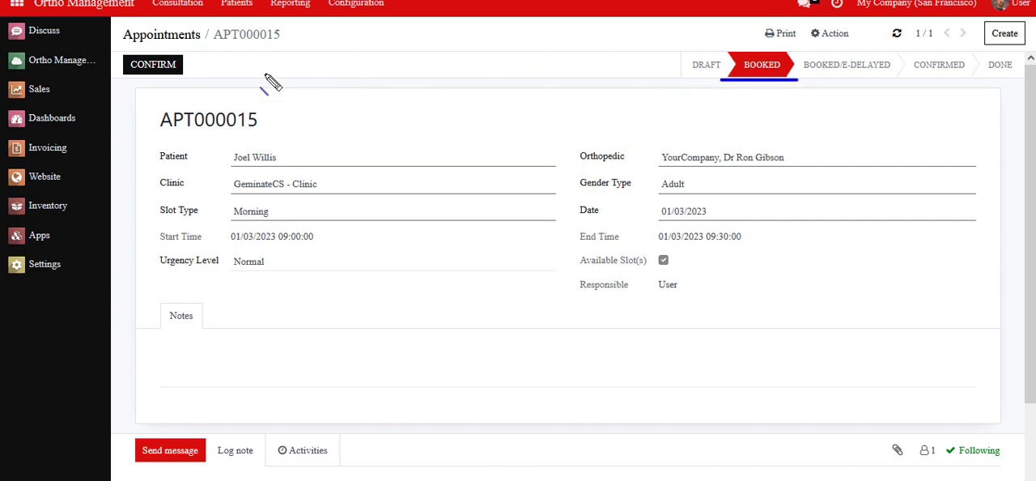
drag(194, 75, 294, 75)
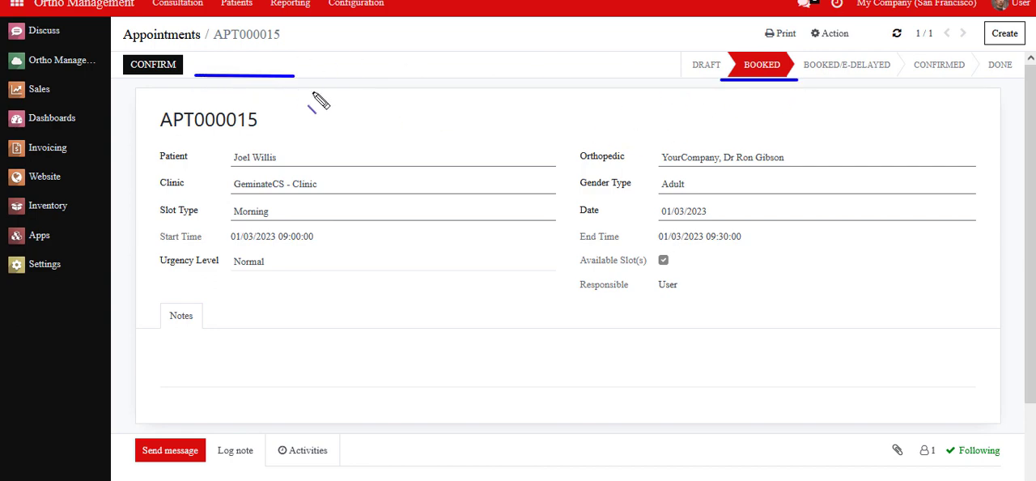
click(370, 100)
drag(1006, 10, 1028, 14)
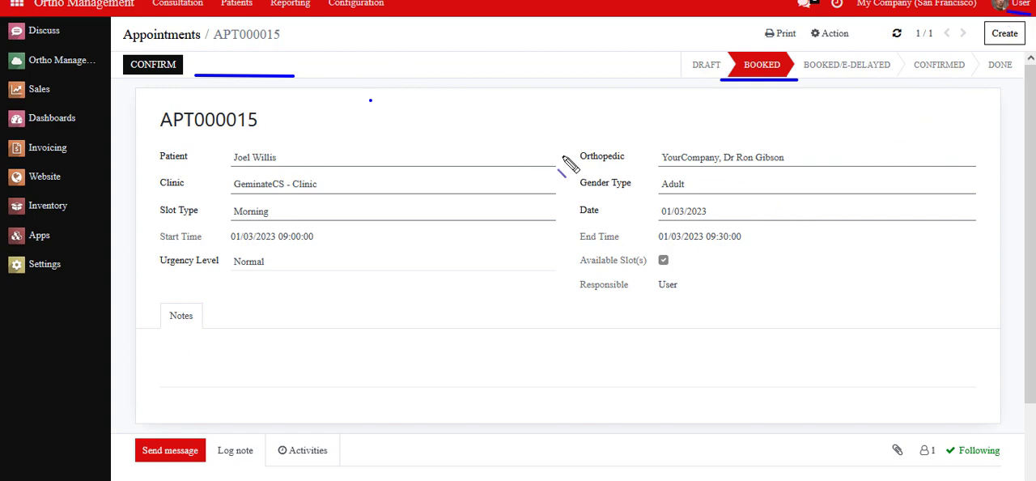
click(516, 115)
drag(299, 64, 305, 58)
key(Escape)
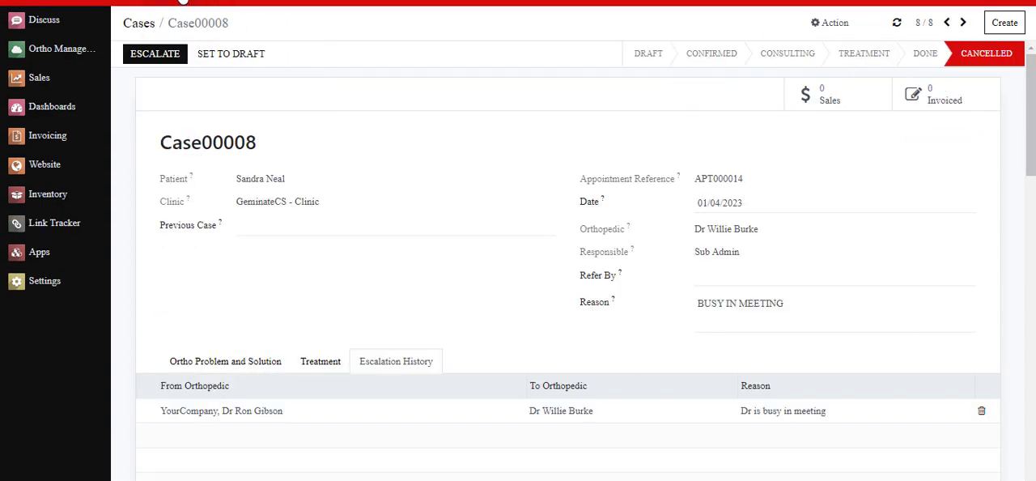
Step: In the session showing the cancelled case, list all appointments without the Today filter and open the one with Booked status
click(182, 2)
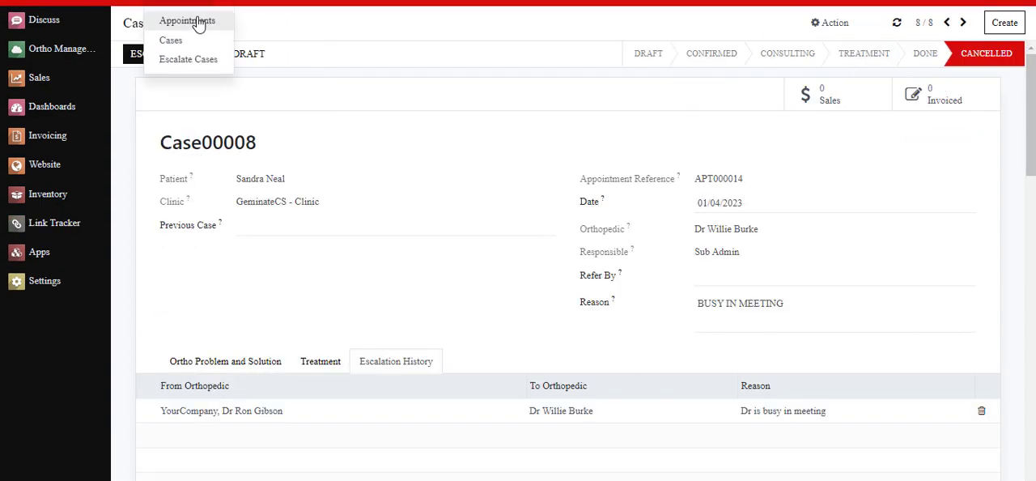
click(195, 21)
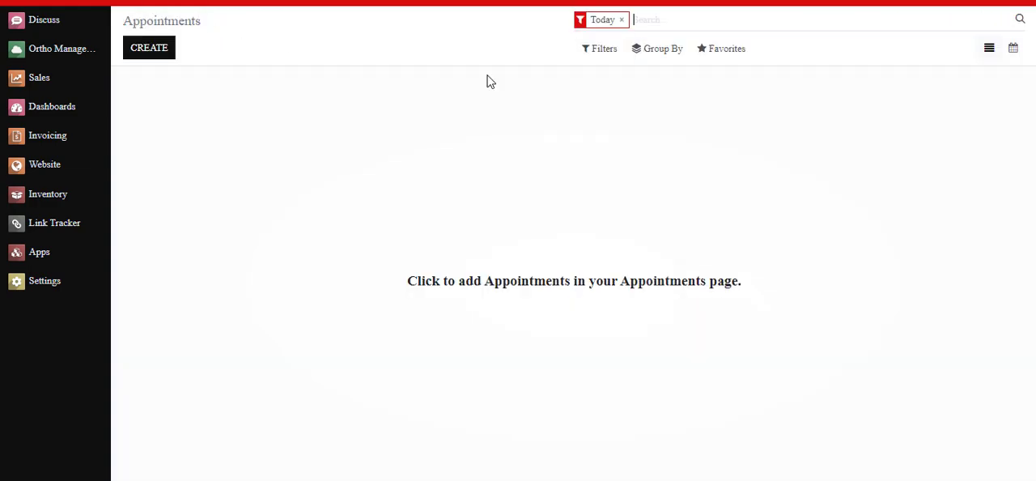
click(621, 20)
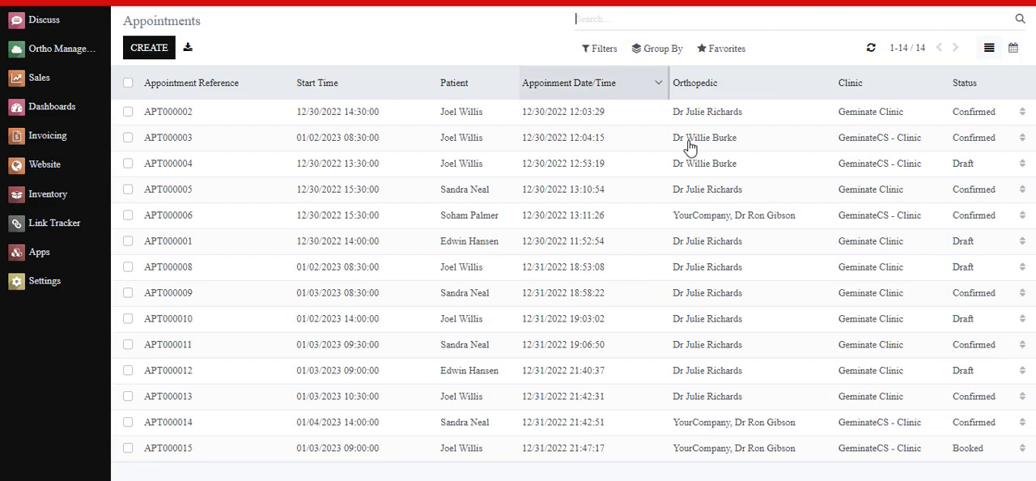
click(568, 450)
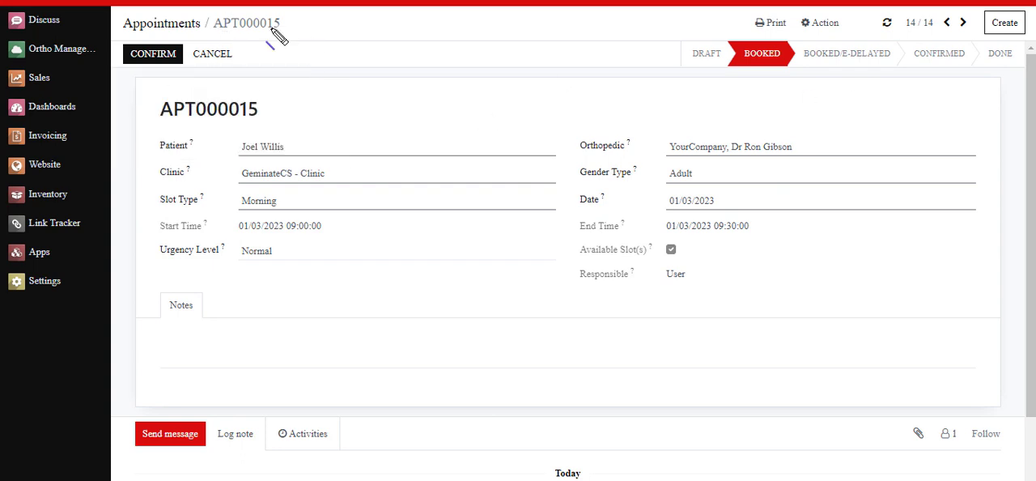
Step: Examine the appointment's reference, logged-in account, status and cancel option in this session
drag(215, 33, 281, 33)
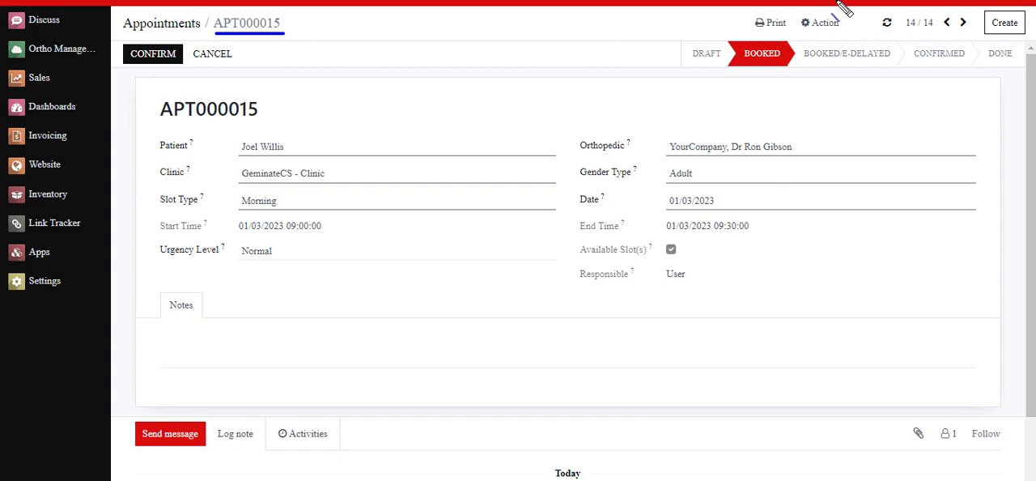
drag(835, 0, 884, 0)
drag(731, 72, 800, 73)
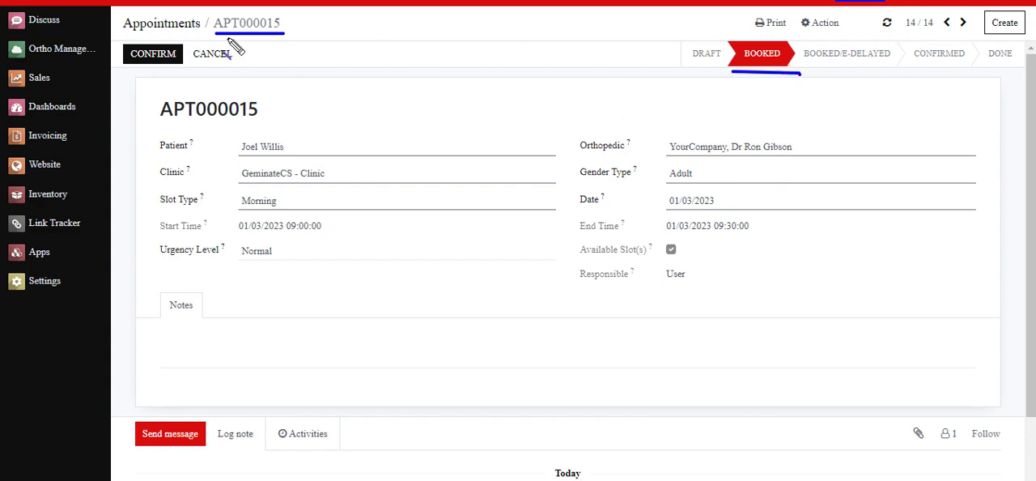
key(Escape)
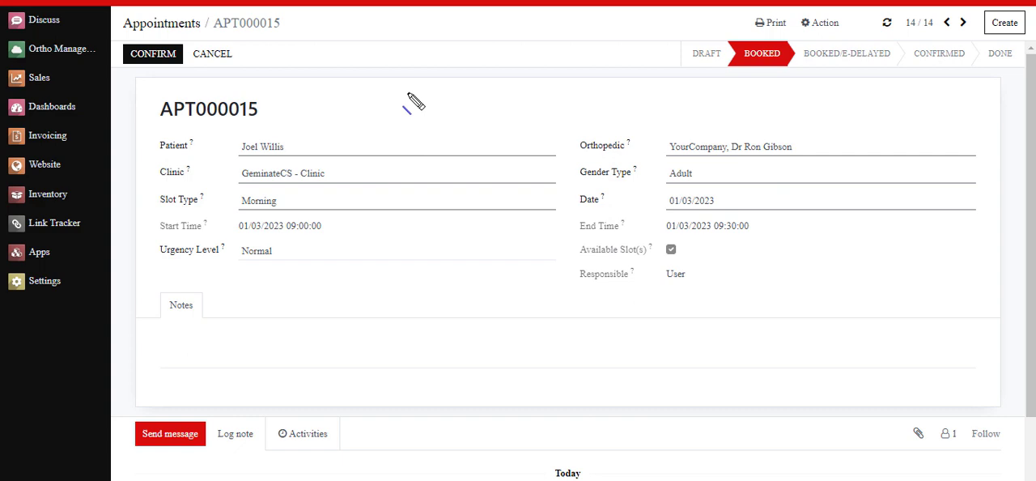
key(Escape)
key(ctrl+shift+d)
drag(189, 61, 249, 62)
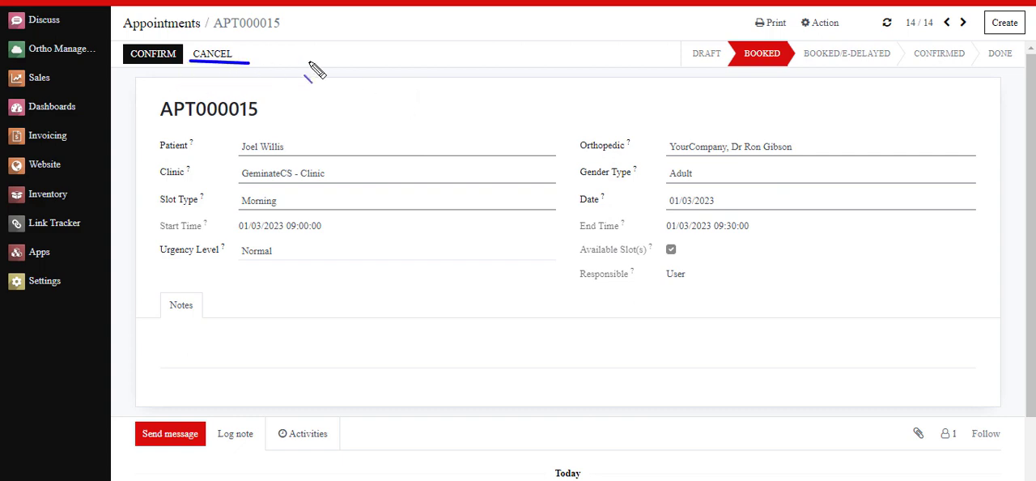
key(Escape)
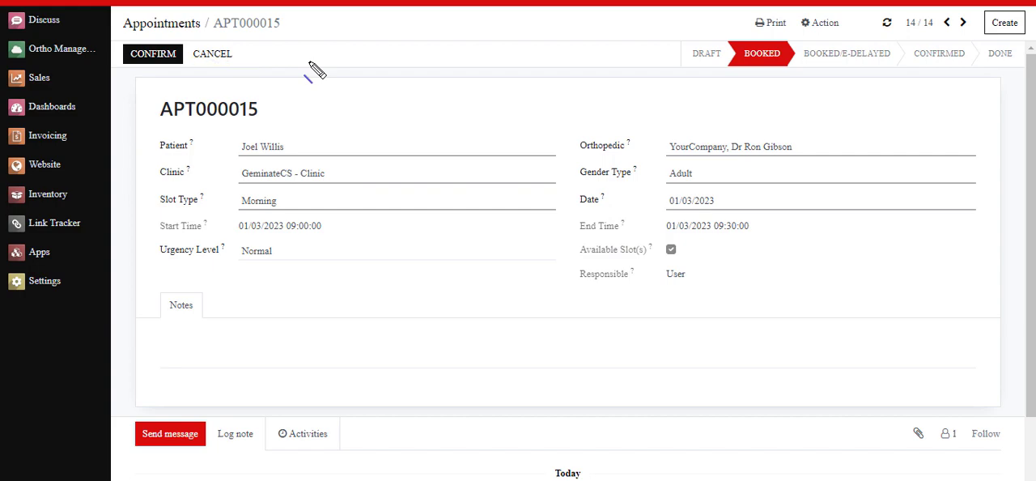
Step: Cancel the booked appointment, accept the warning about delaying today's appointments by 30 minutes, and check the appointment's status
click(211, 53)
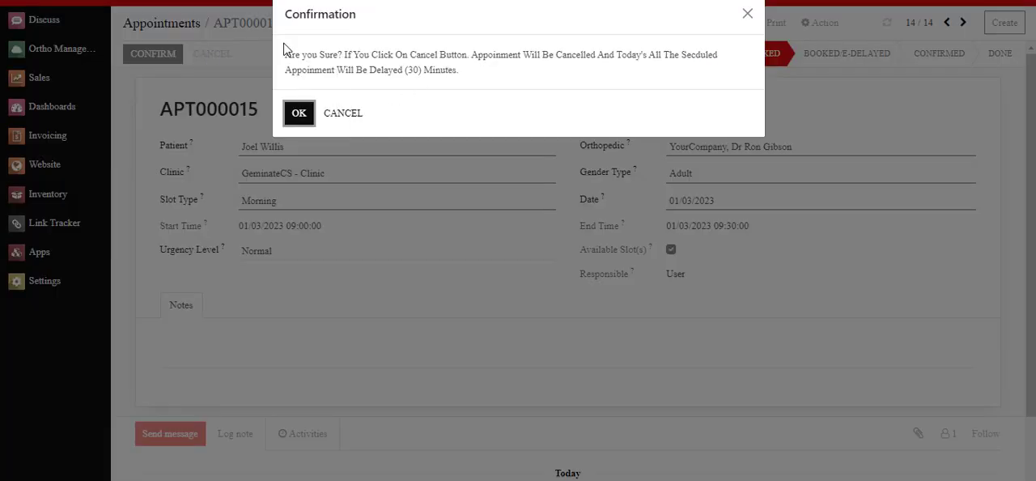
drag(285, 54, 474, 78)
click(298, 115)
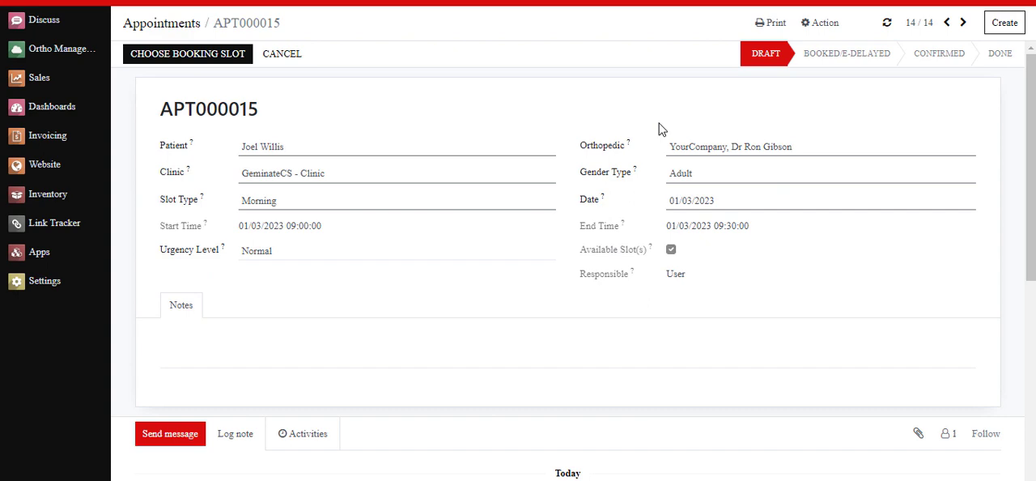
drag(731, 71, 810, 74)
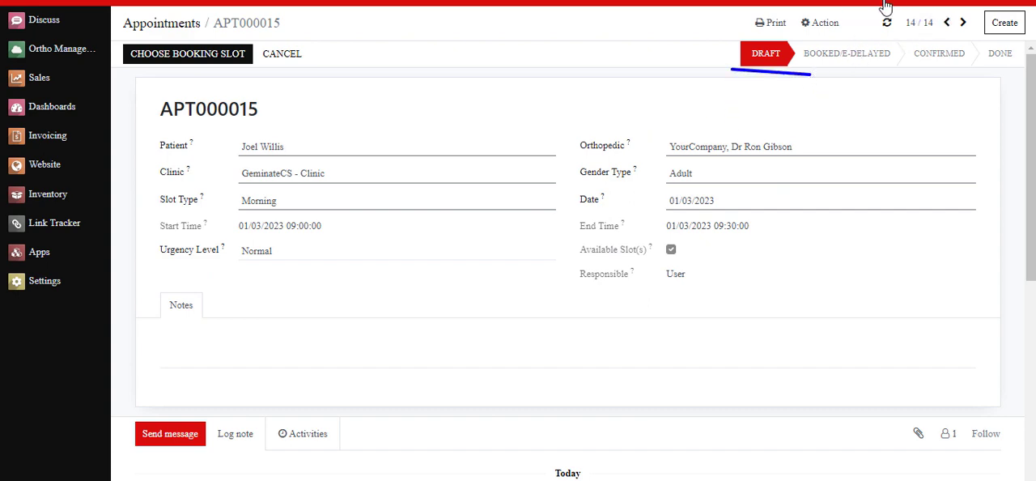
drag(297, 103, 304, 96)
key(Escape)
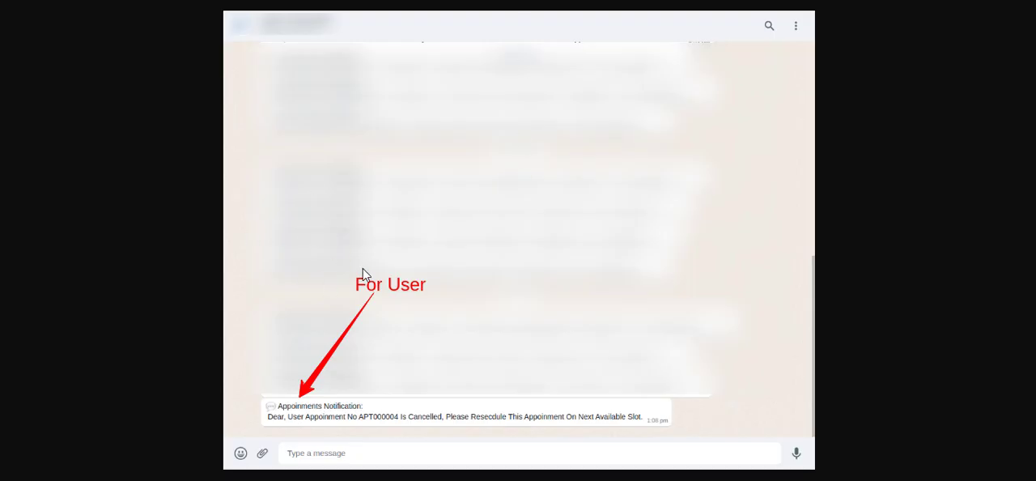
Step: Review the WhatsApp cancellation notifications sent to the user and to the patient
drag(333, 300, 439, 304)
key(Escape)
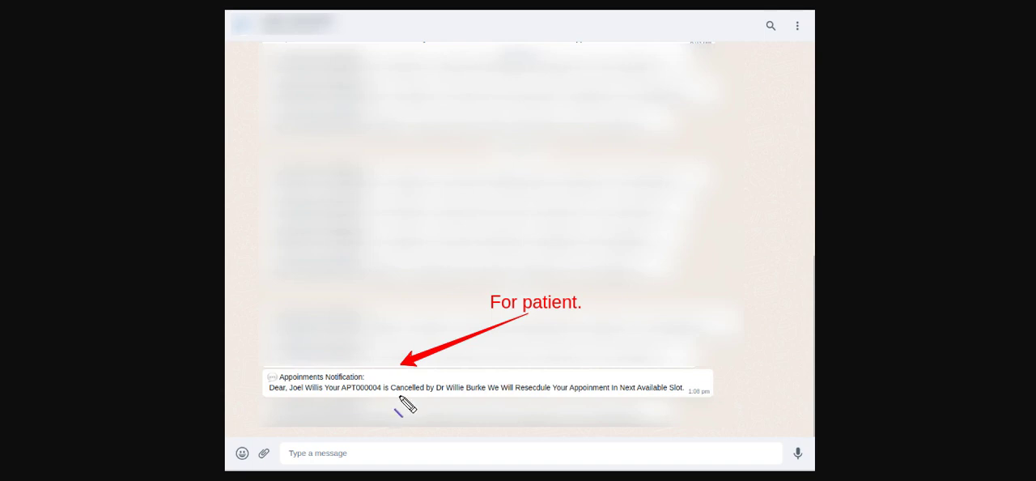
drag(453, 324, 592, 327)
key(Escape)
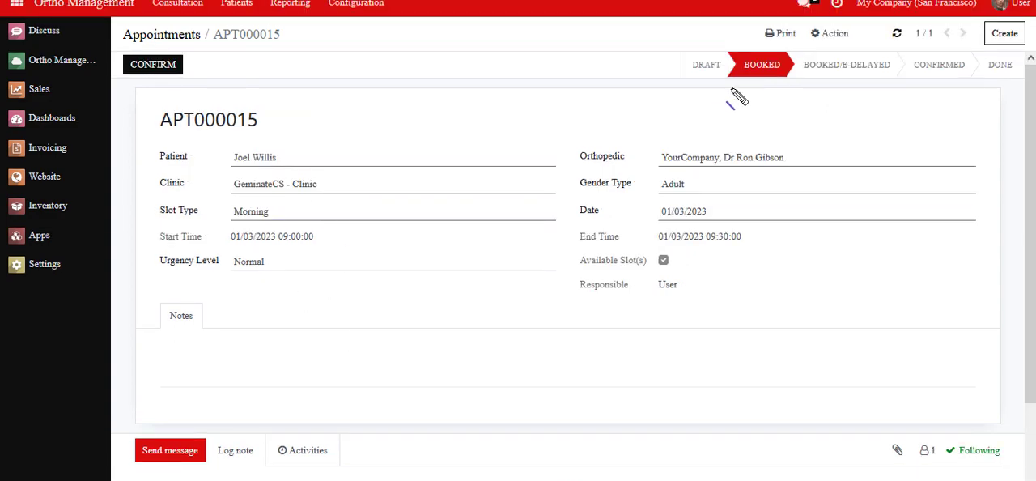
Step: Switch back to the User session and check the status of the cancelled appointment
drag(718, 81, 808, 84)
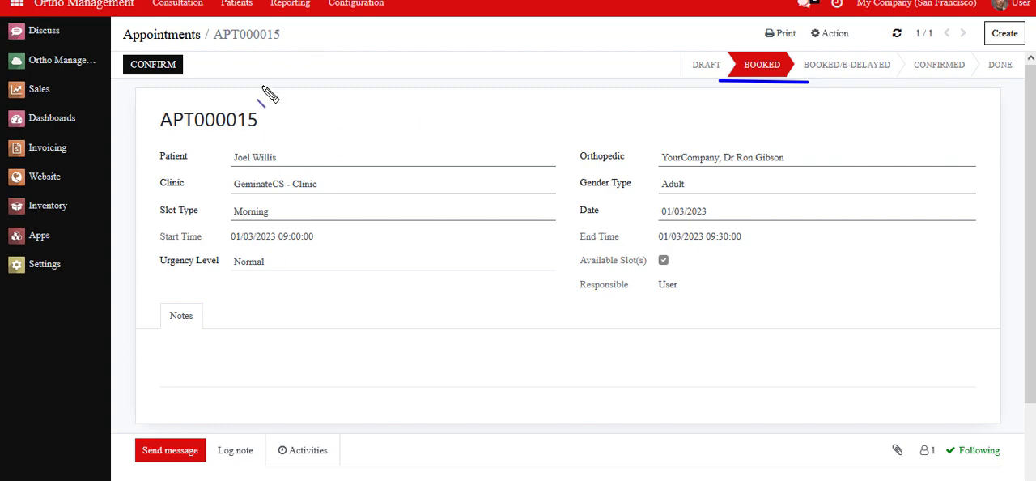
key(Escape)
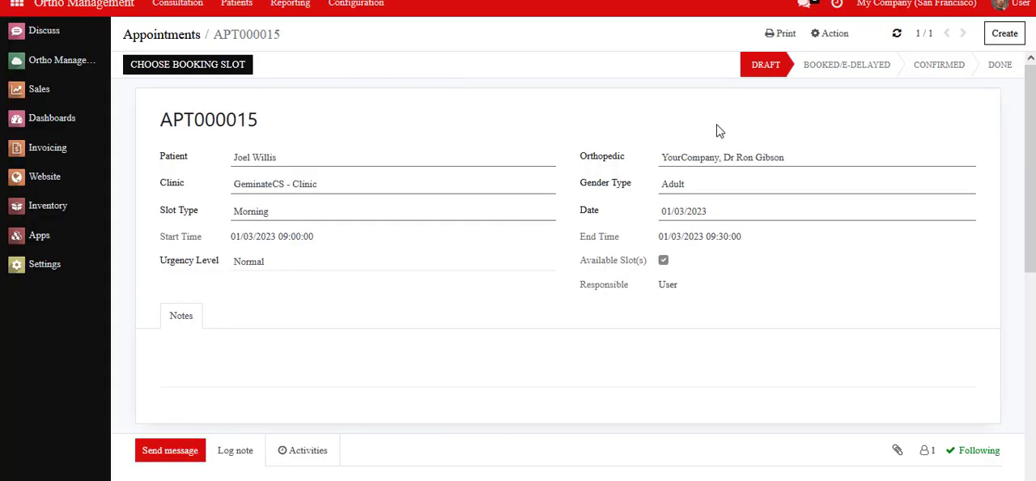
Step: Inspect the current stage of appointment APT000015 in its status bar
key(ctrl+2)
drag(733, 86, 793, 83)
click(660, 95)
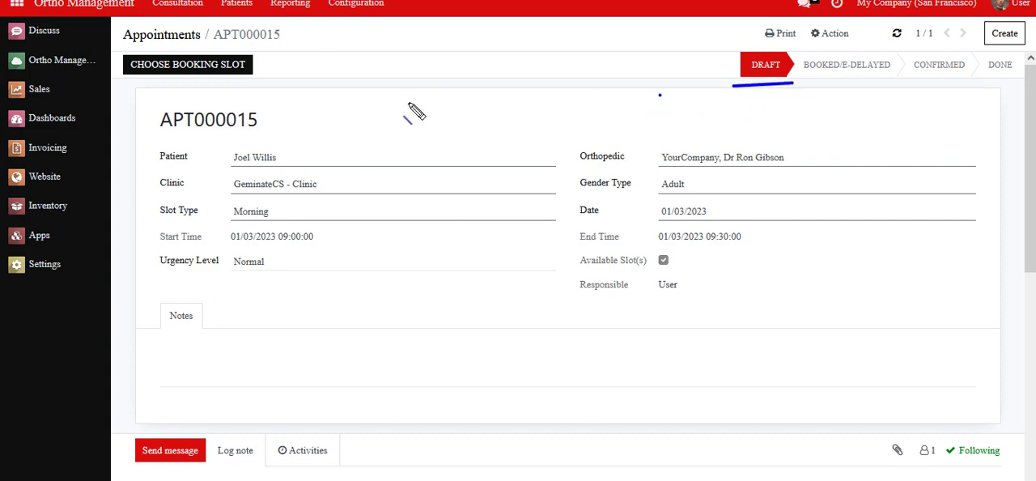
key(Escape)
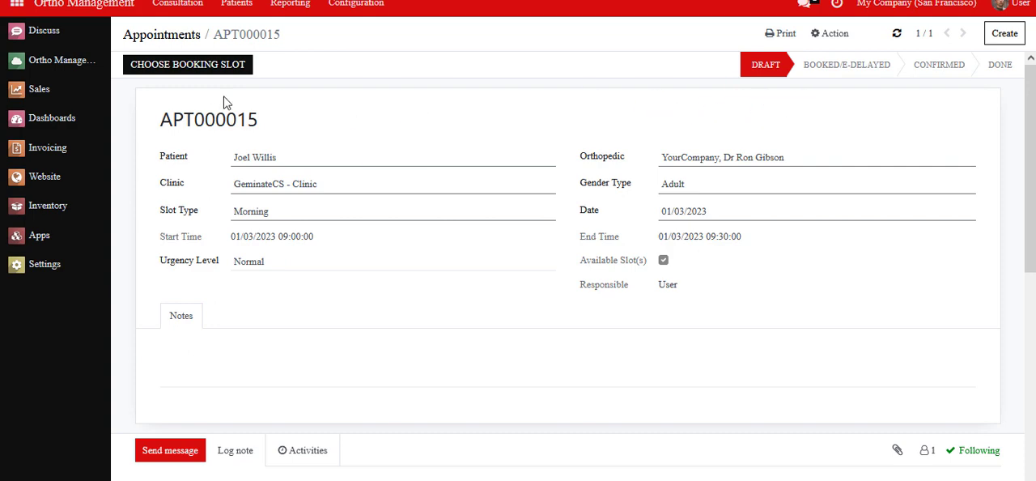
Step: Return to the appointments list, remove the Today filter and examine the appointment dates and times
click(165, 35)
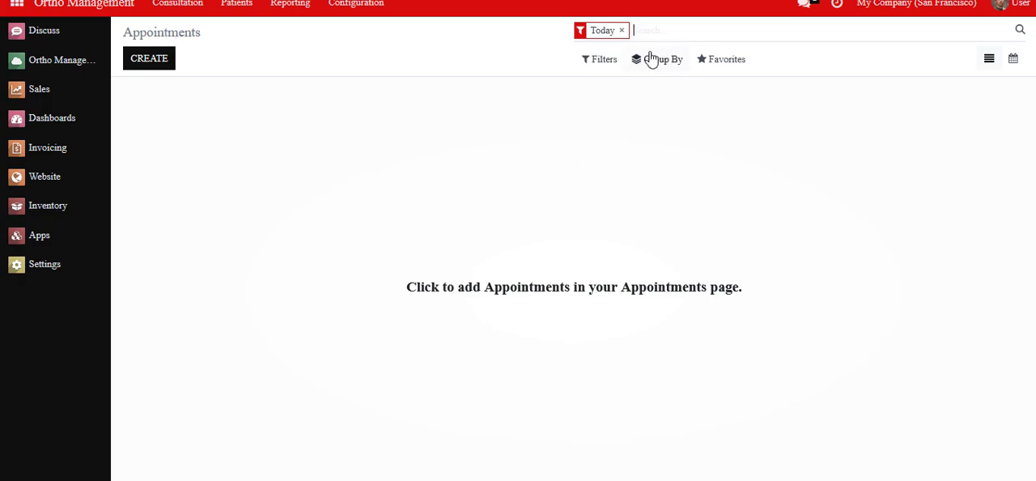
click(621, 31)
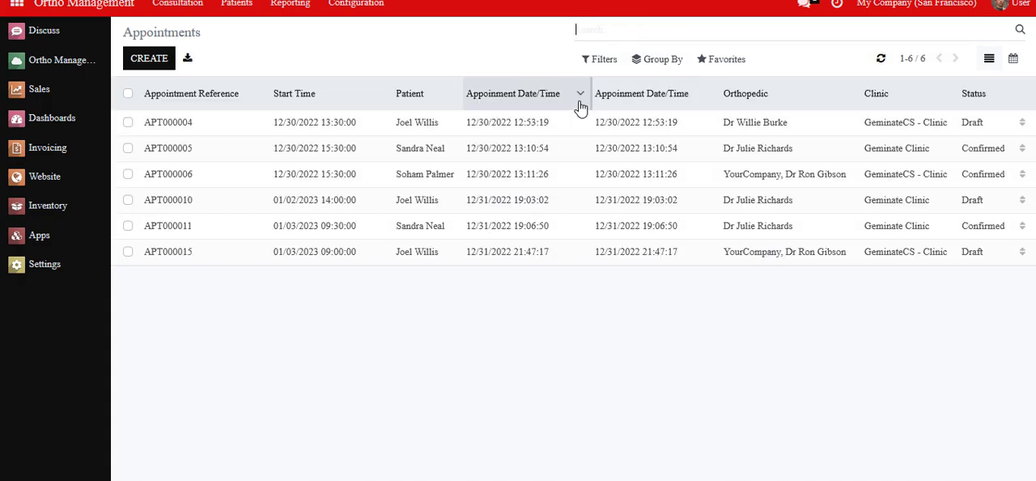
key(ctrl+2)
drag(595, 103, 701, 102)
drag(592, 274, 699, 266)
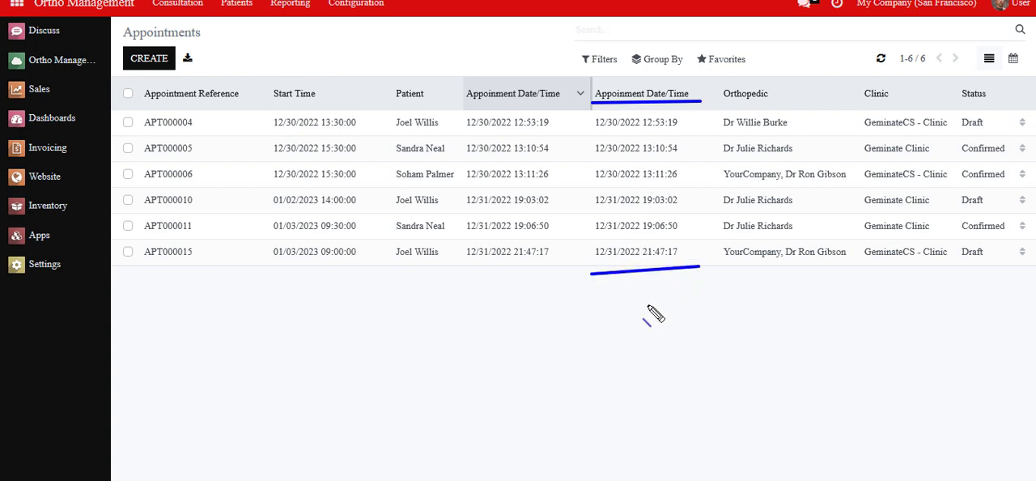
key(Escape)
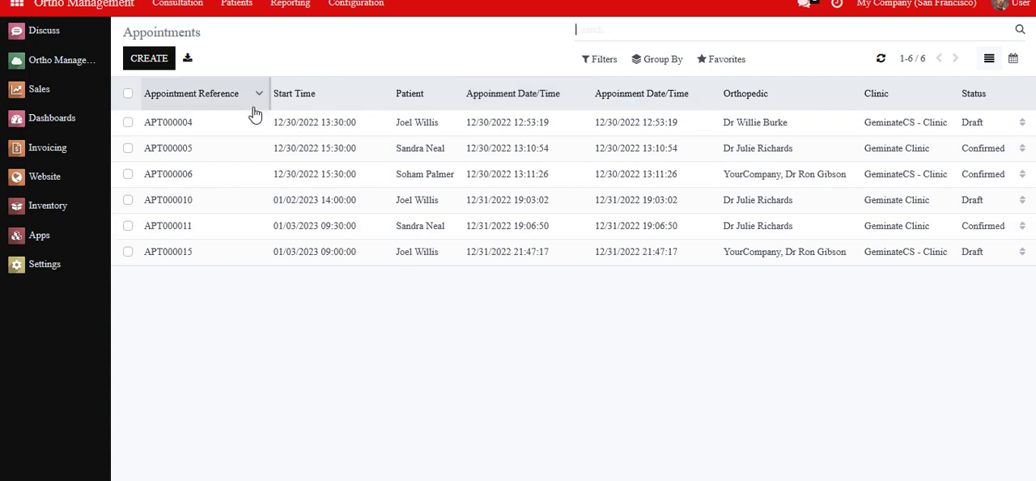
Step: Create an appointment for the second listed patient at GeminateCS - Clinic and assign the YourCompany orthopedic
click(149, 58)
click(259, 160)
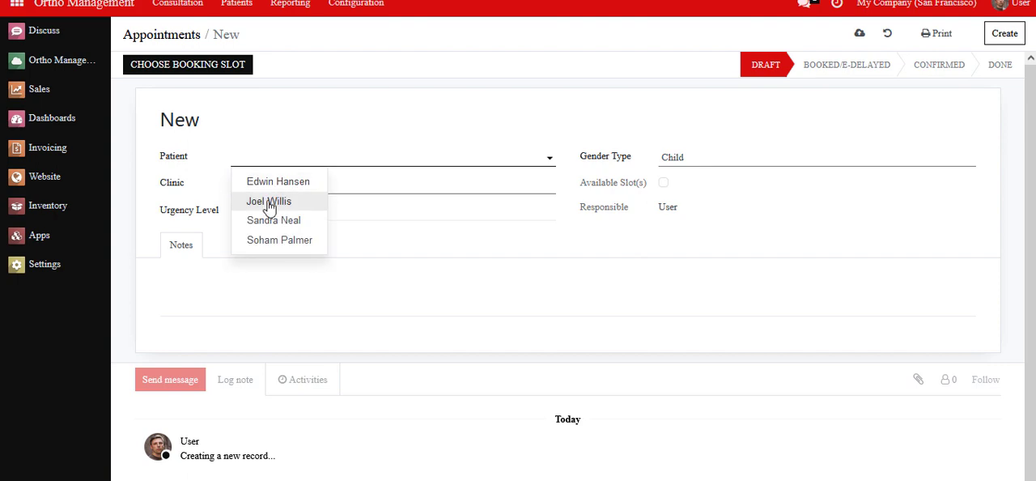
click(280, 203)
click(282, 186)
click(273, 226)
click(717, 157)
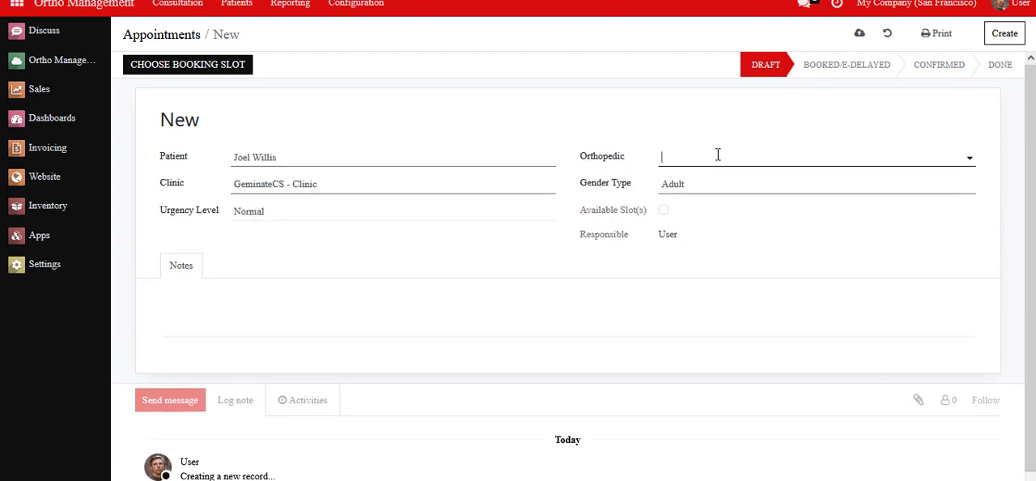
click(736, 202)
Step: Set the new appointment's date to 01/03/2023 and its slot type to Morning
click(752, 211)
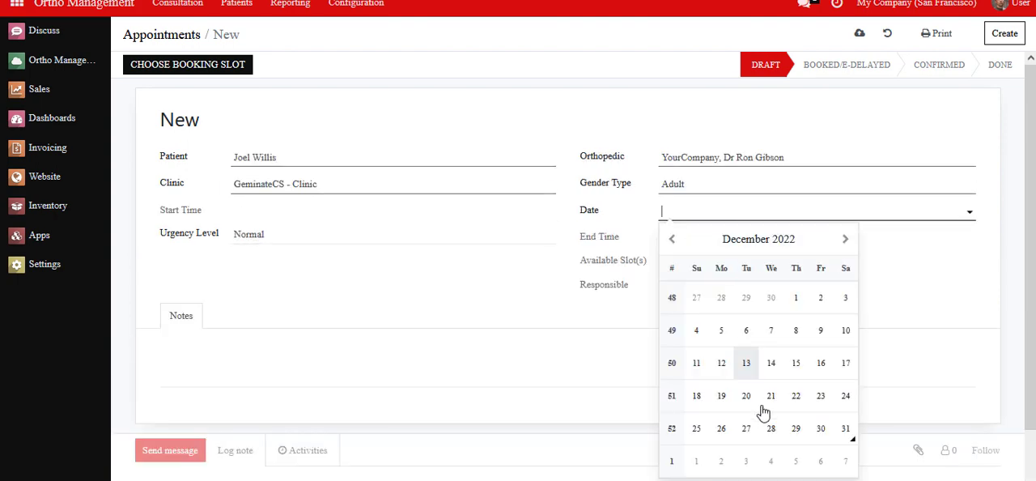
click(845, 239)
click(745, 298)
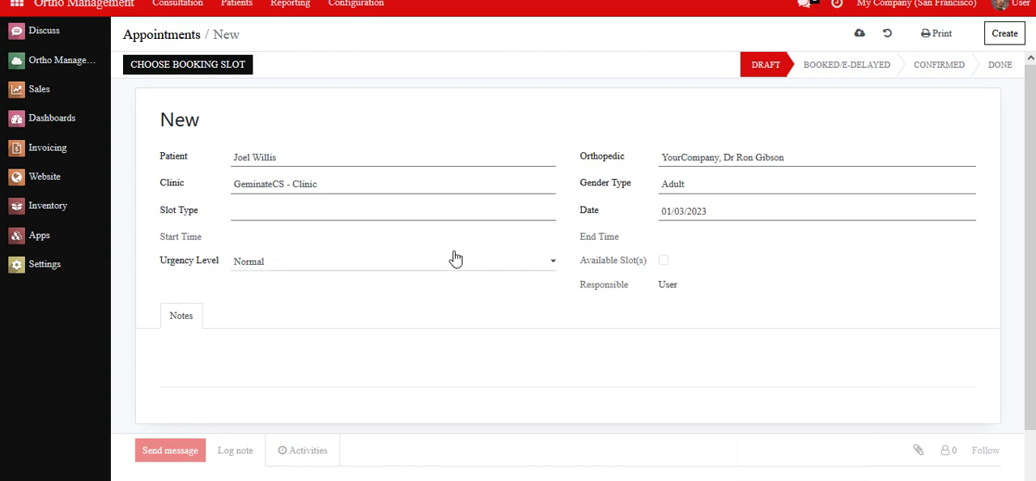
click(338, 215)
click(322, 234)
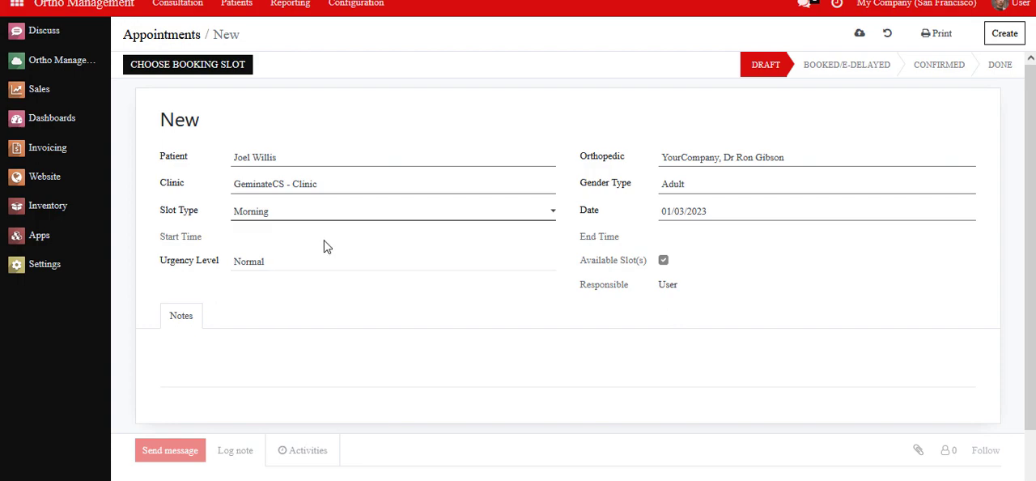
Step: Book the 09:30:00-10:00:00 slot for the new appointment and confirm the appointment
click(207, 65)
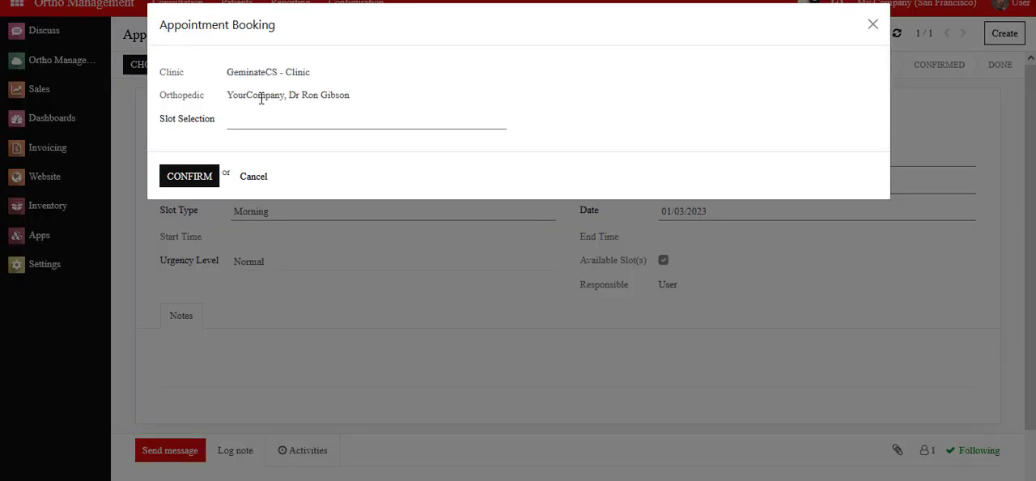
click(280, 126)
click(277, 176)
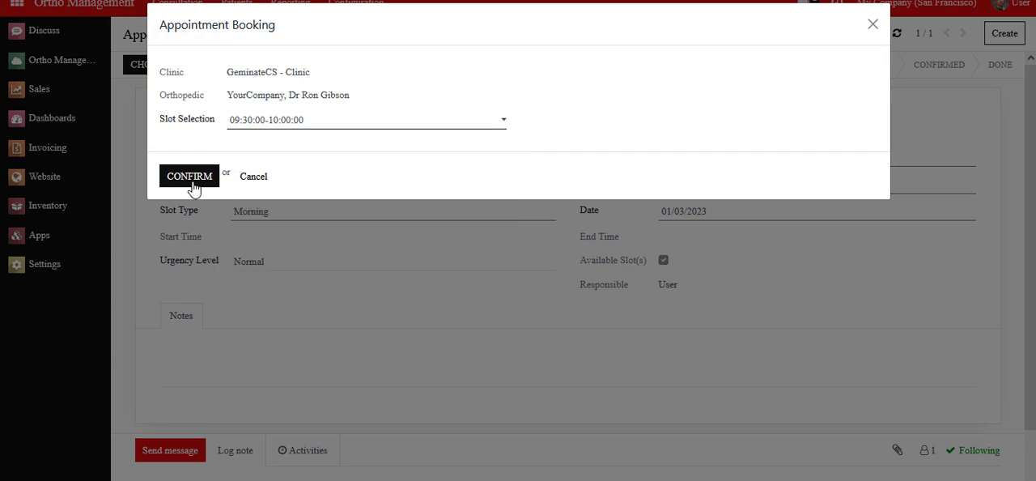
click(193, 180)
click(152, 68)
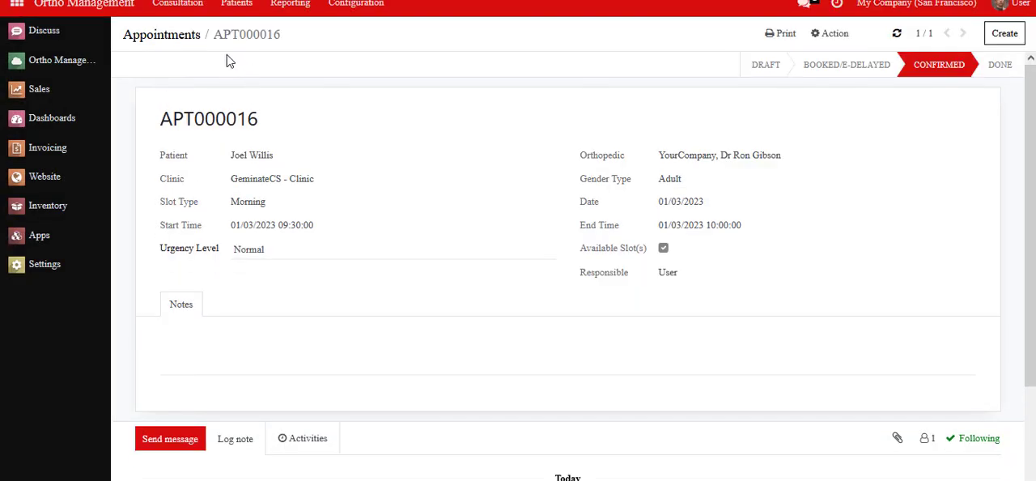
Step: Note the new appointment's reference, and list all cases without the Today filter in a duplicate browser tab
drag(206, 40, 338, 41)
drag(253, 85, 258, 80)
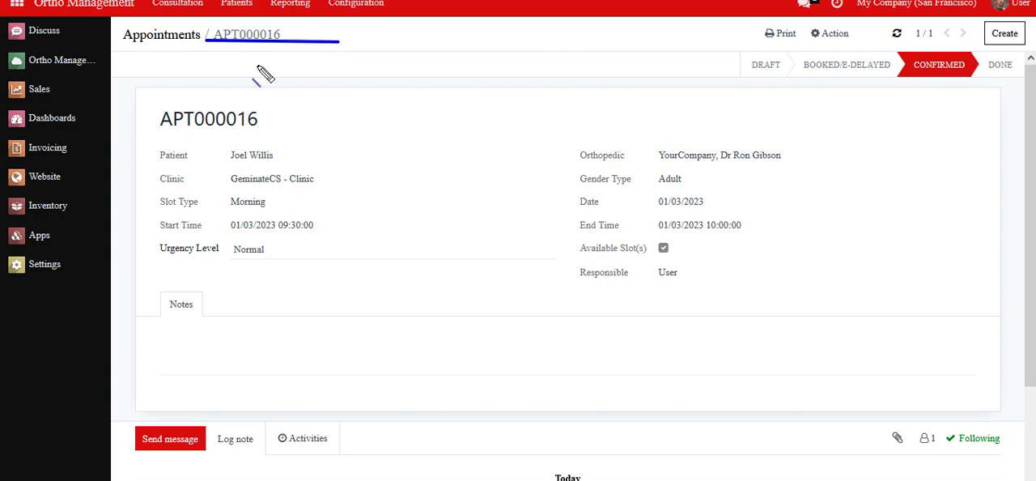
right_click(148, 2)
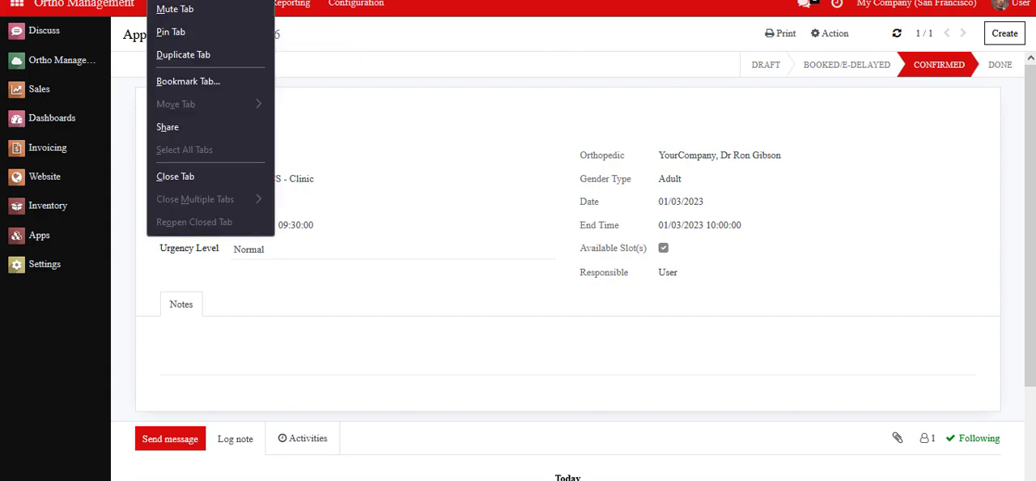
click(178, 54)
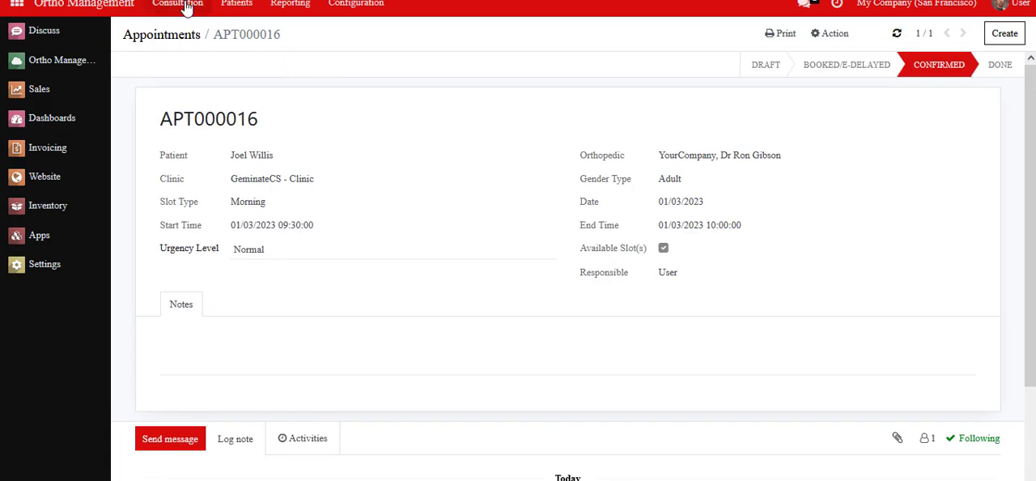
click(187, 6)
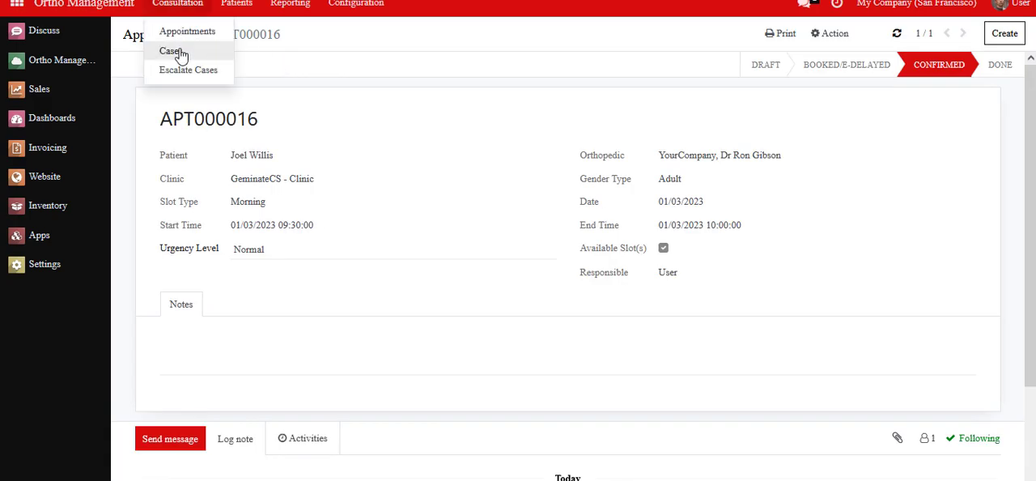
click(181, 51)
click(622, 30)
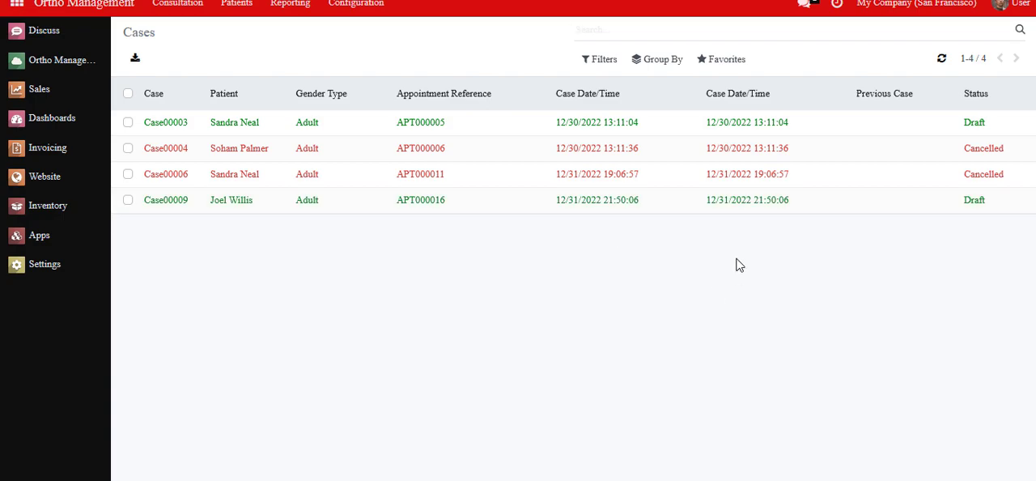
Step: Try to open Case00009, review which groups may modify case records, and dismiss the access dialog
click(593, 206)
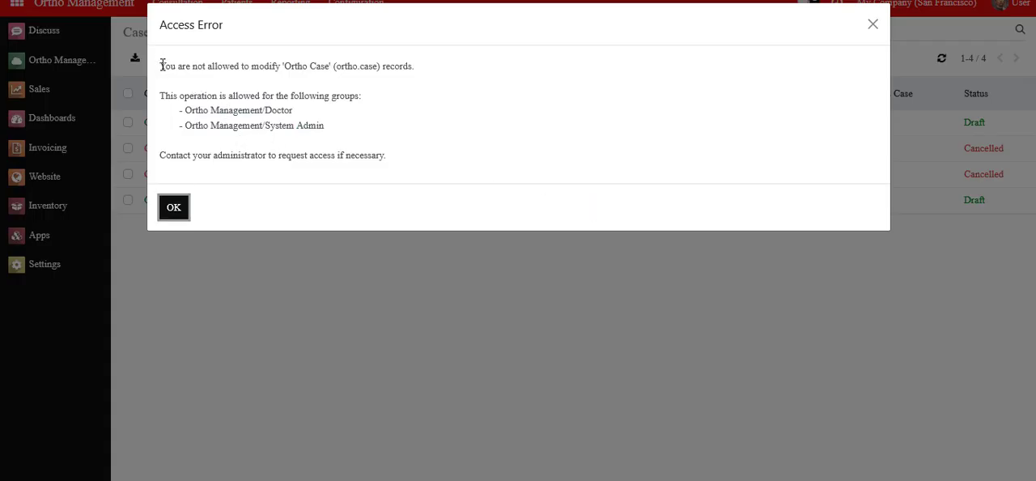
drag(161, 64, 435, 161)
click(435, 161)
click(177, 211)
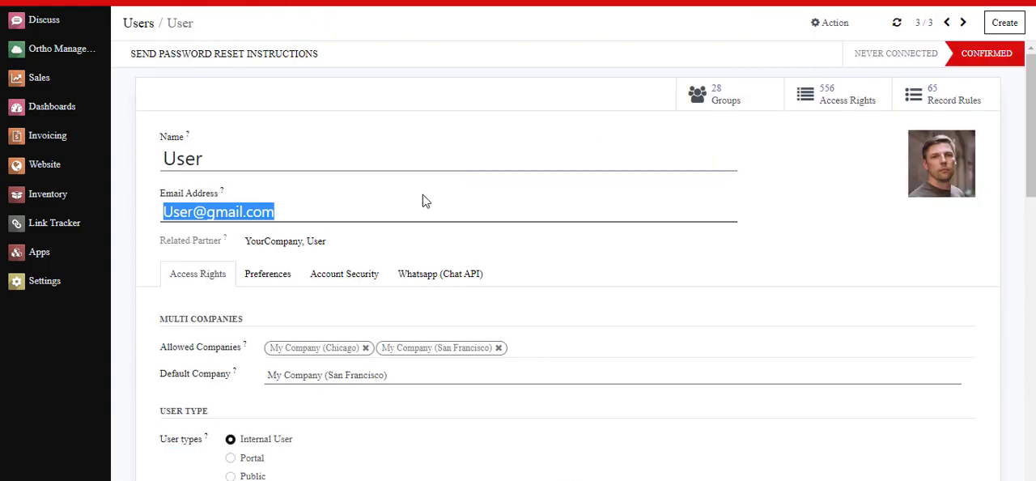
Step: In the session with the user settings, enable the Doctor role for the User account under Ortho Management and save
scroll(453, 180, down, 3)
scroll(453, 182, down, 3)
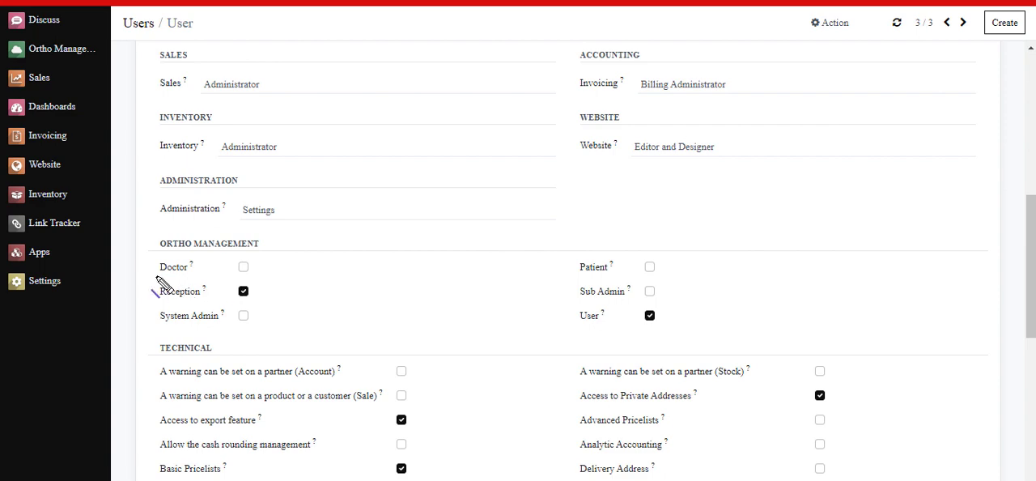
drag(155, 276, 195, 276)
click(242, 267)
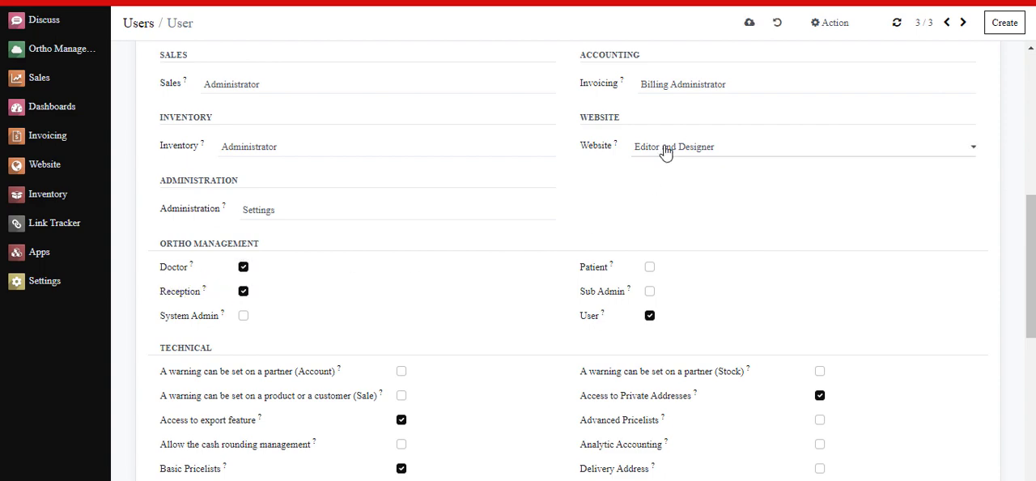
click(748, 25)
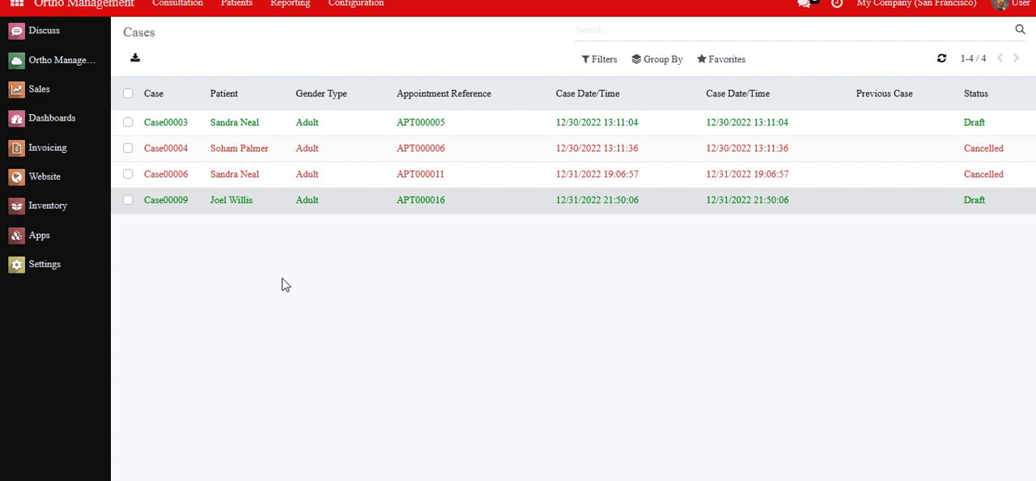
Step: Open Case00009 in the User session and review its details and available actions
click(438, 207)
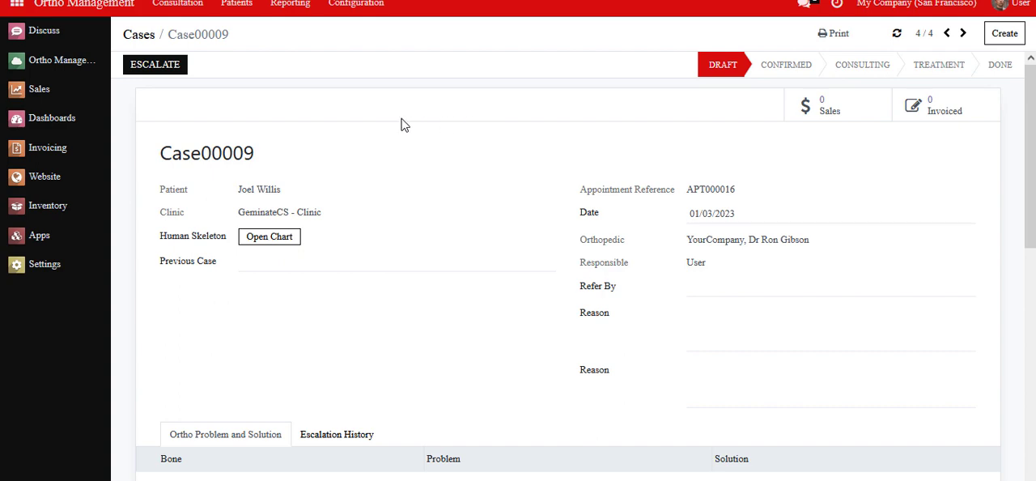
scroll(405, 124, down, 1)
scroll(405, 125, up, 1)
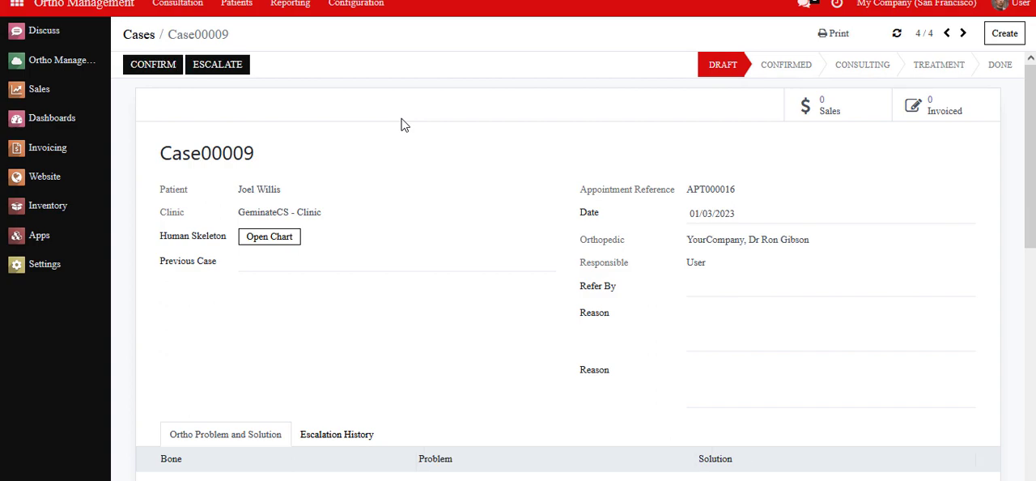
Step: Escalate the case to the first listed orthopedic with the reason "Dr busy in meeting"
click(226, 73)
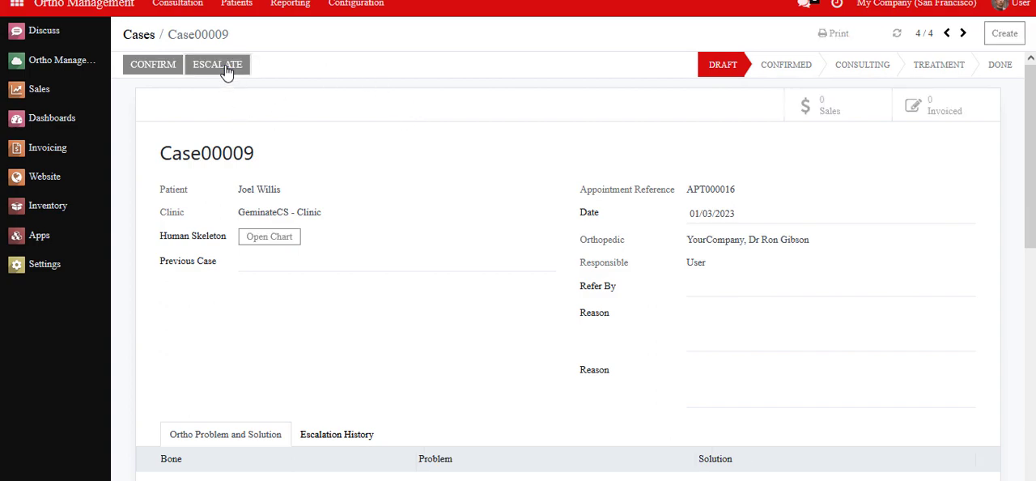
click(331, 76)
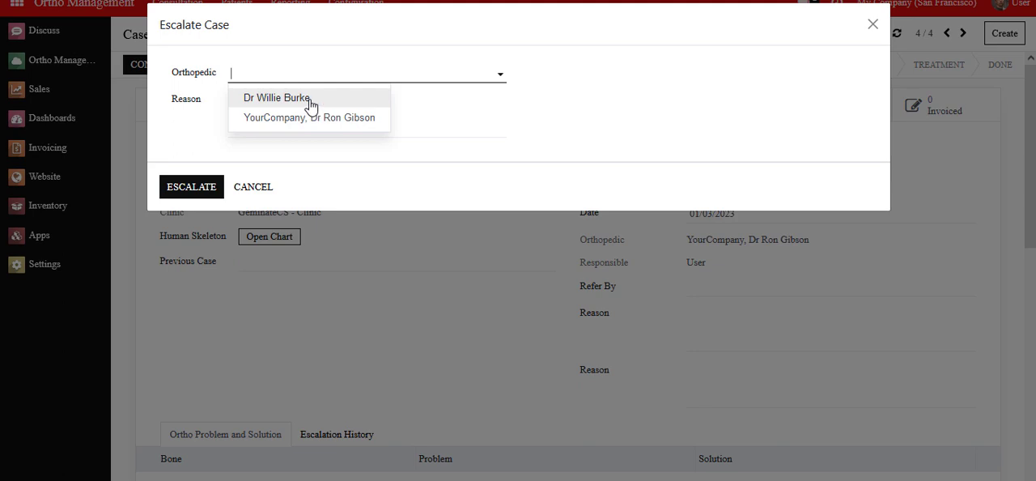
click(307, 99)
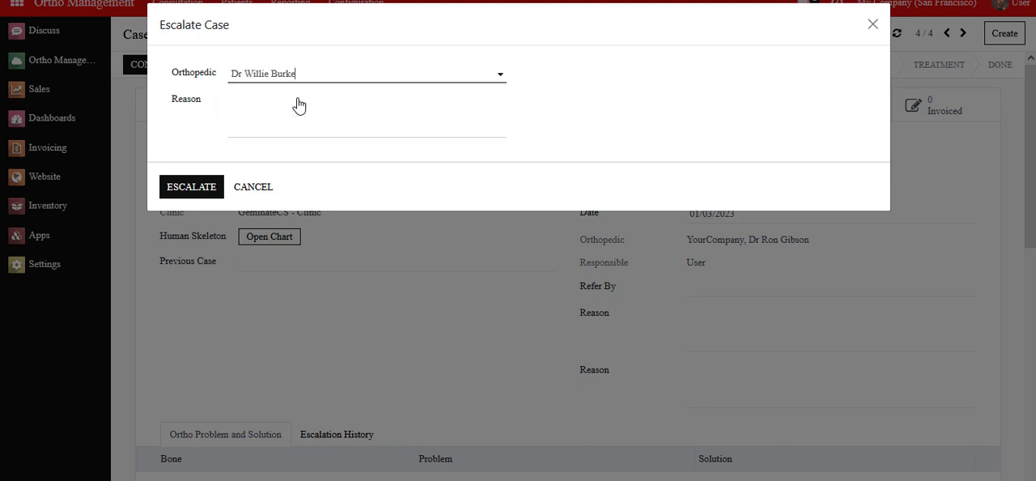
click(255, 125)
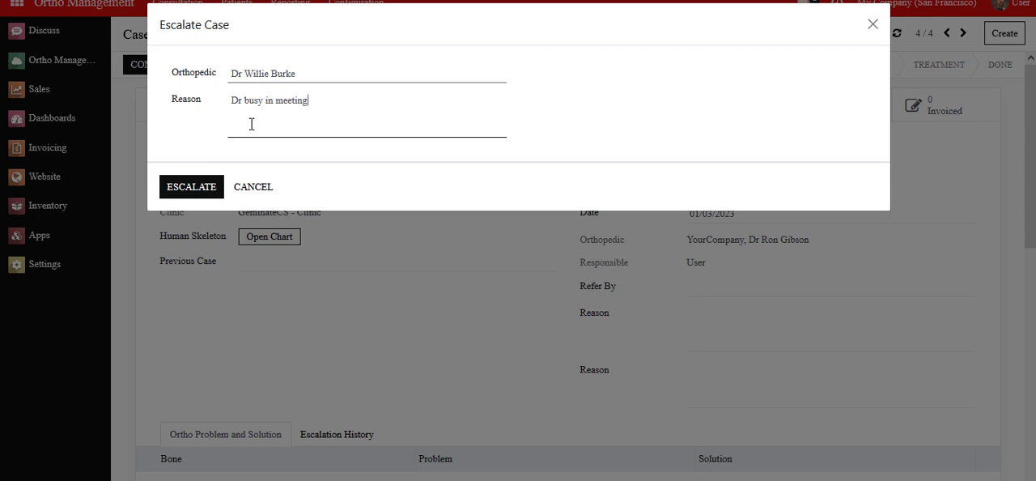
click(195, 189)
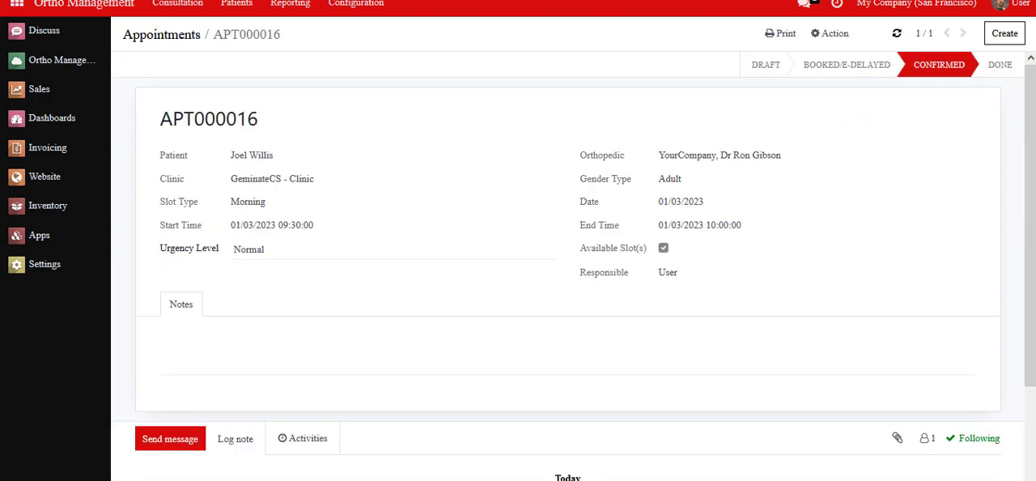
Step: List all escalated cases without the Today filter and check the entry for Case00009
click(178, 7)
click(178, 71)
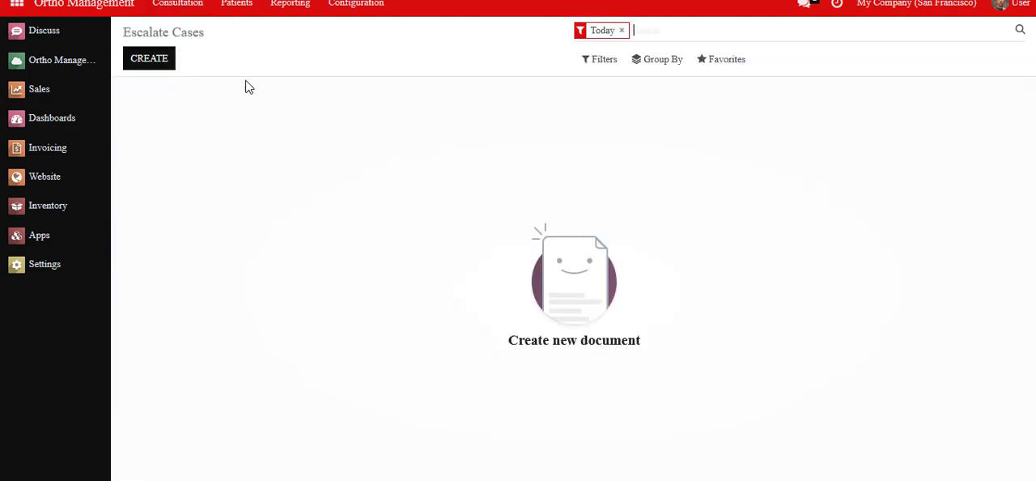
click(622, 30)
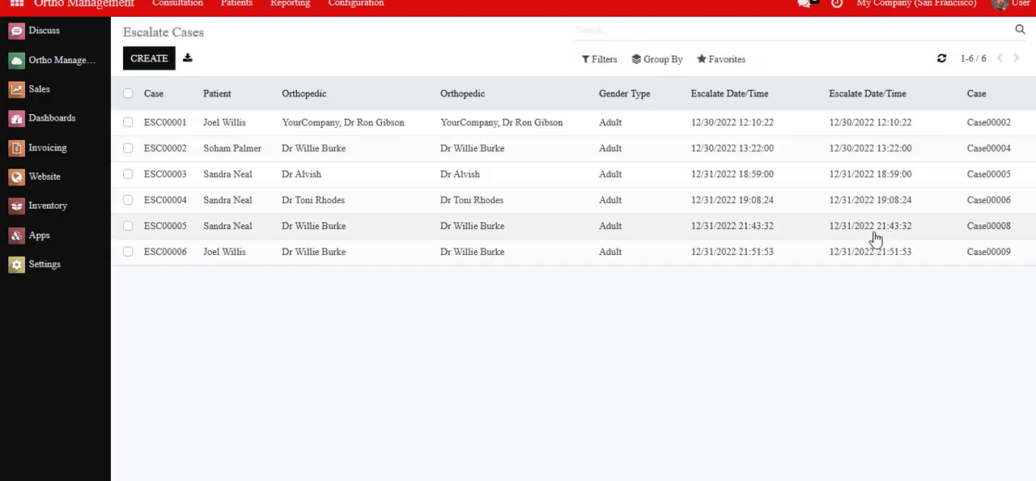
drag(962, 262, 1018, 259)
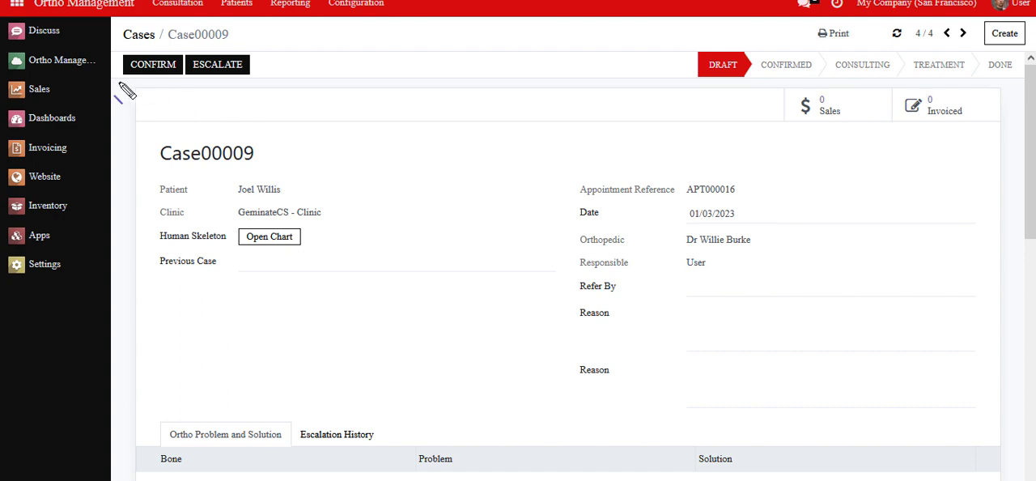
Step: Go back to the Case00009 record, confirm the case and check its stage
drag(118, 81, 183, 75)
click(152, 66)
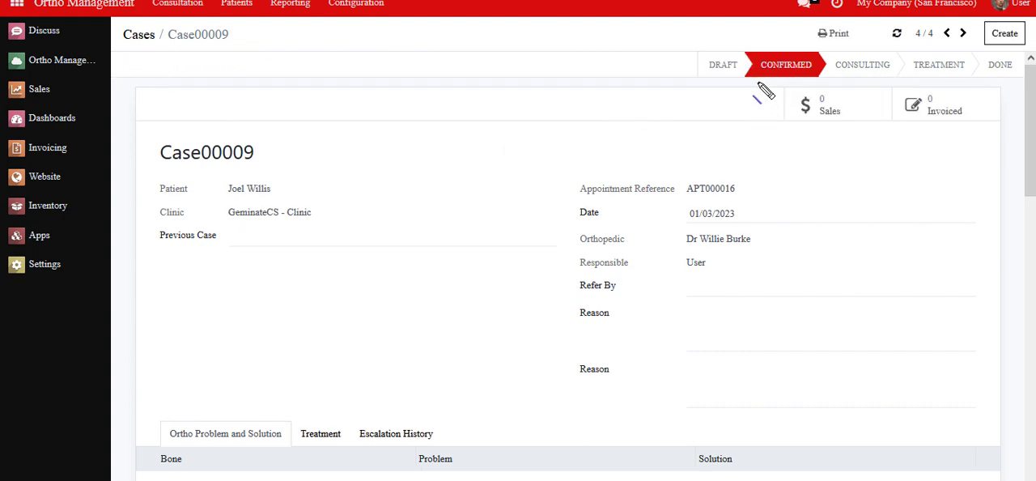
mouse_move(746, 104)
mouse_down()
mouse_move(742, 82)
mouse_move(843, 80)
mouse_up()
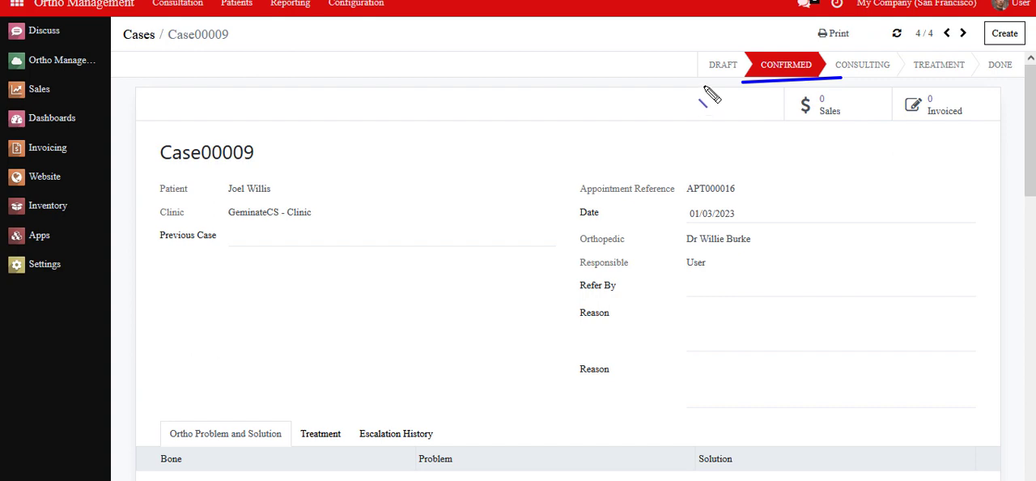
Step: Open Case00009 in the other session from the Cases list without the Today filter
key(Escape)
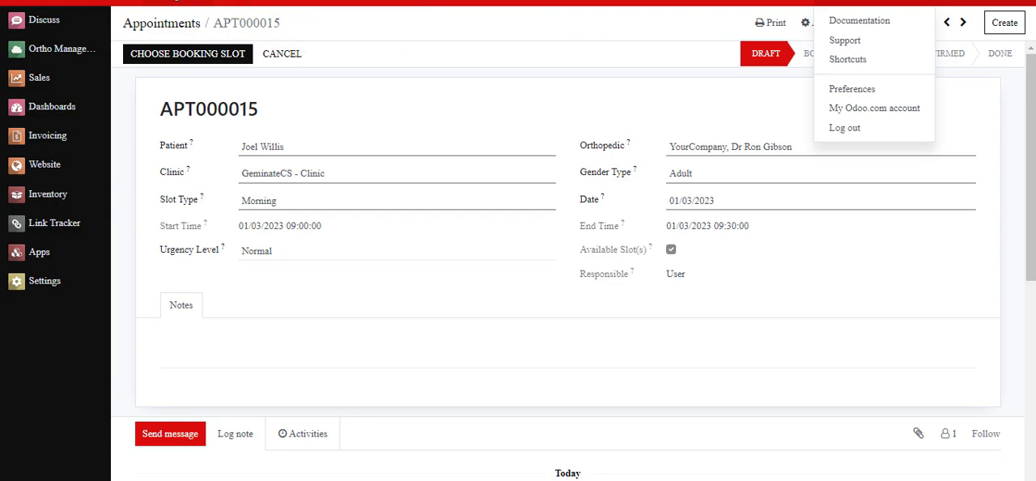
click(172, 8)
click(173, 40)
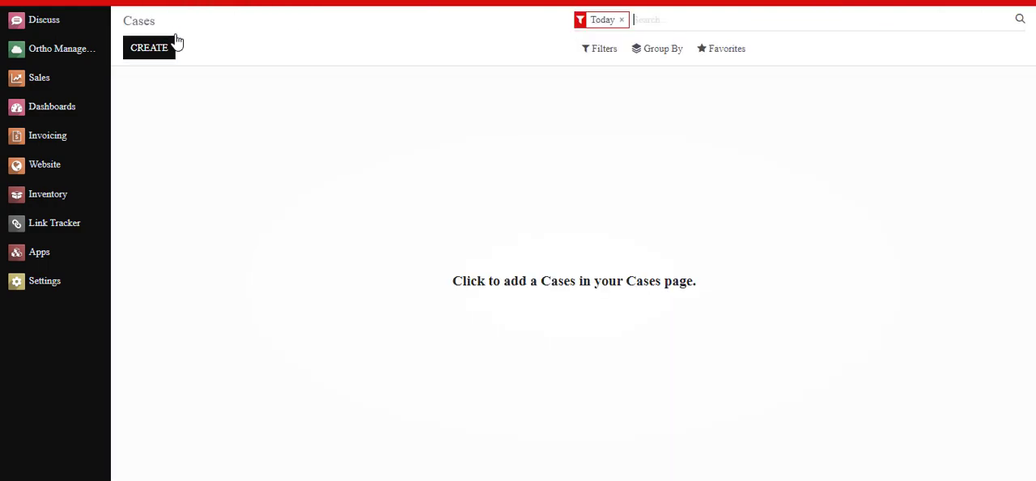
click(621, 20)
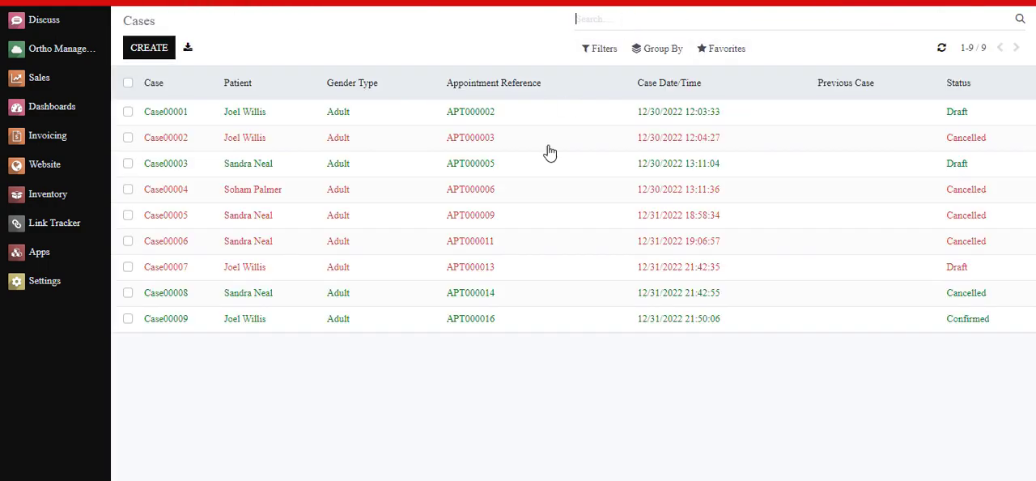
click(855, 327)
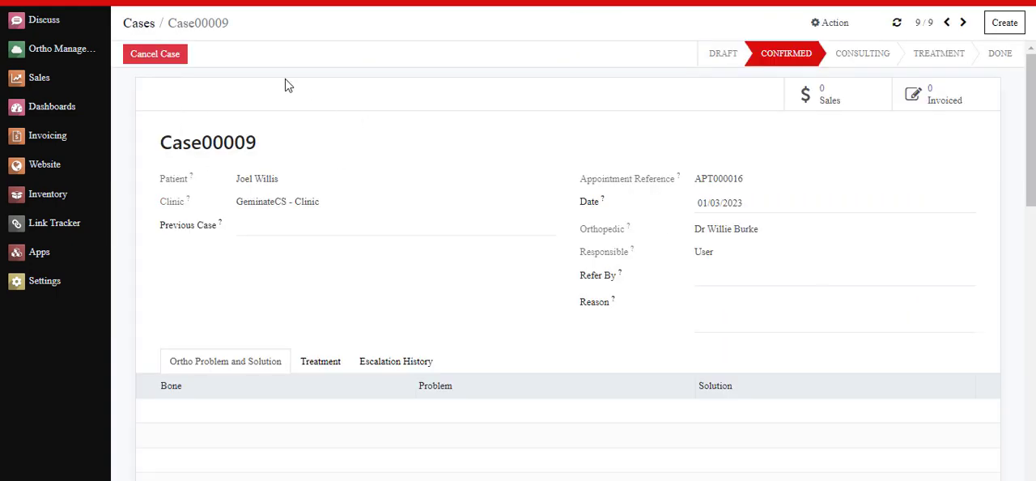
Step: Start cancelling Case00009, accept the confirmation prompt and choose "BUSY IN MEETING" as the cancellation reason
key(ctrl+2)
drag(118, 67, 203, 68)
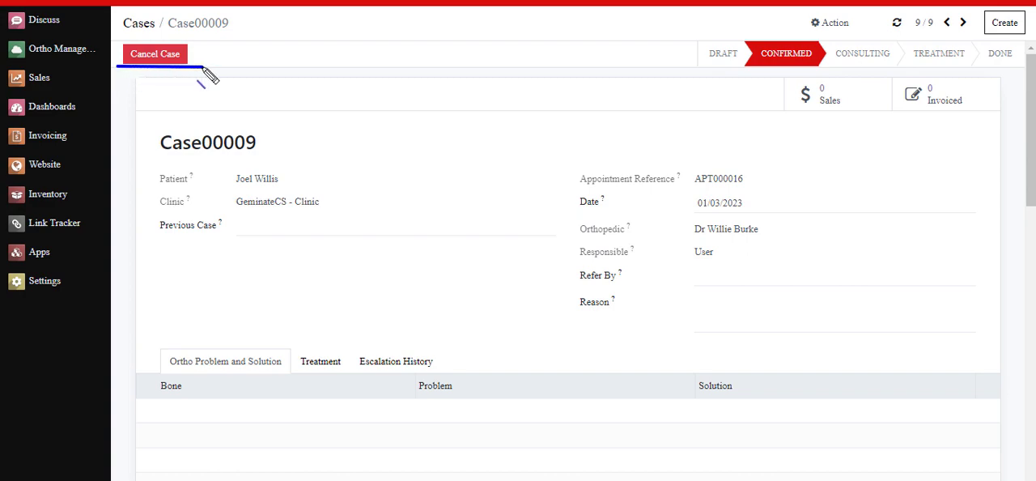
click(166, 55)
drag(287, 57, 453, 56)
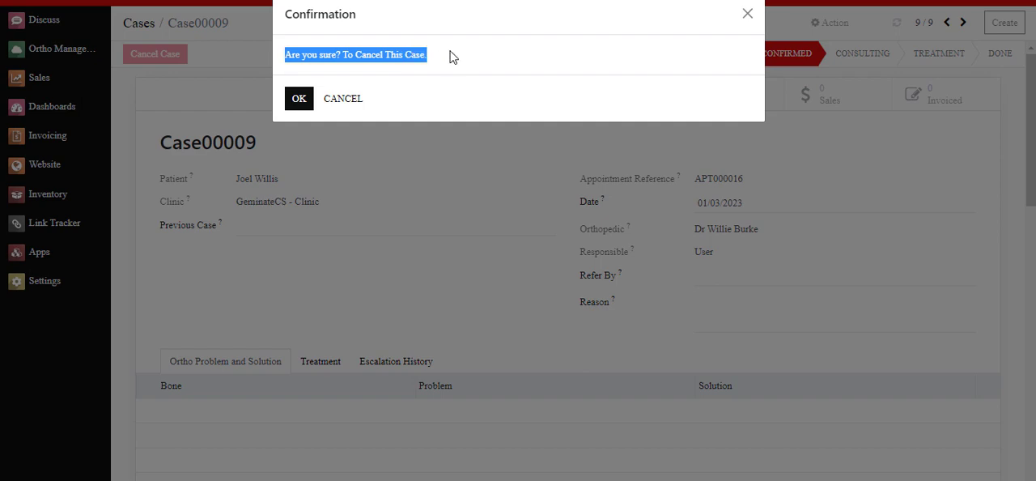
click(299, 101)
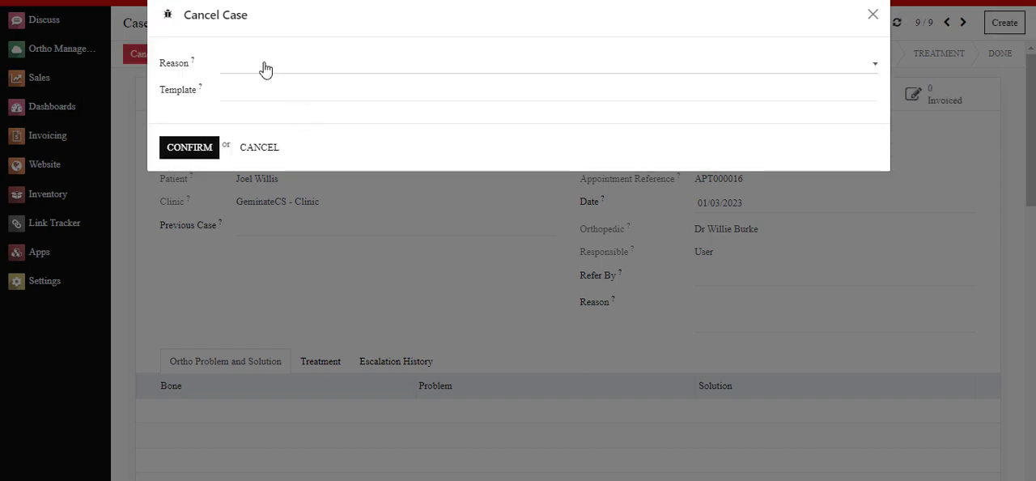
click(265, 70)
click(267, 95)
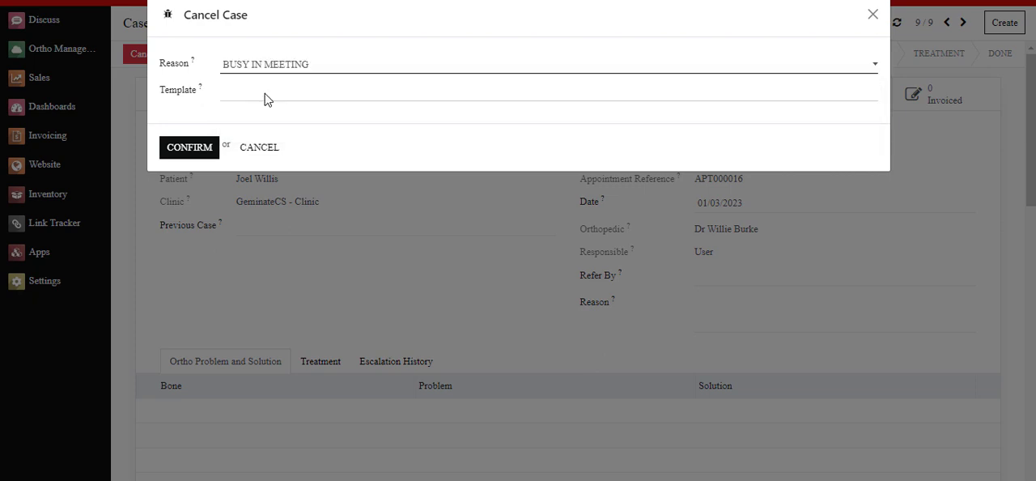
Step: Try to confirm the case cancellation with the template text "test" in addition to the selected reason
click(250, 95)
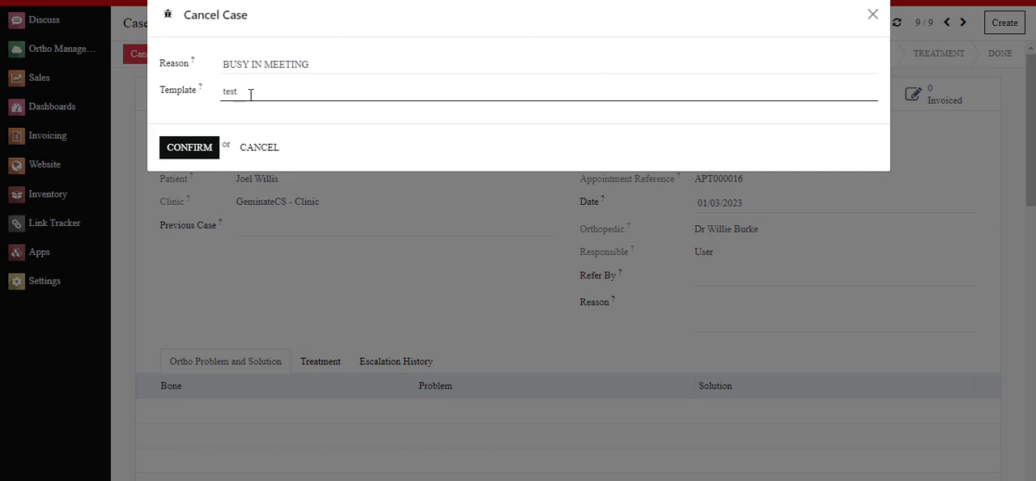
click(192, 147)
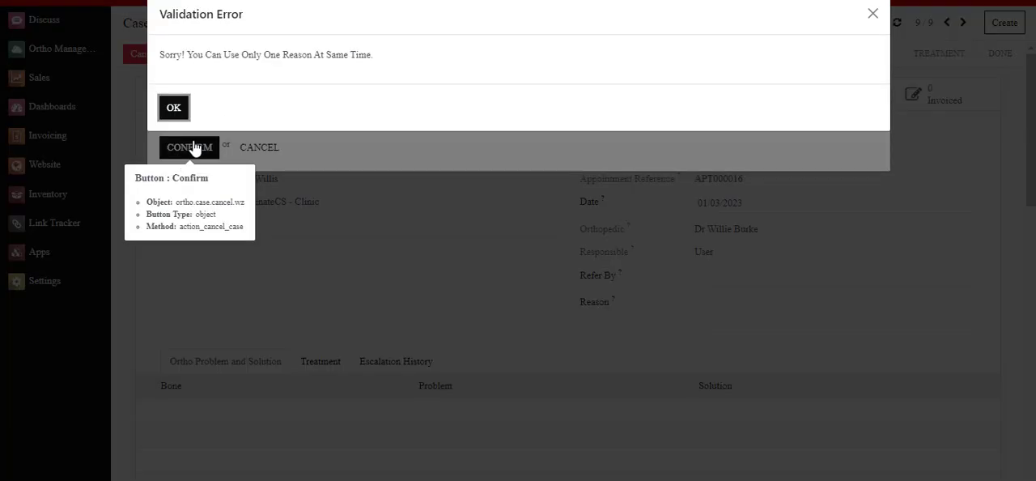
drag(161, 54, 382, 52)
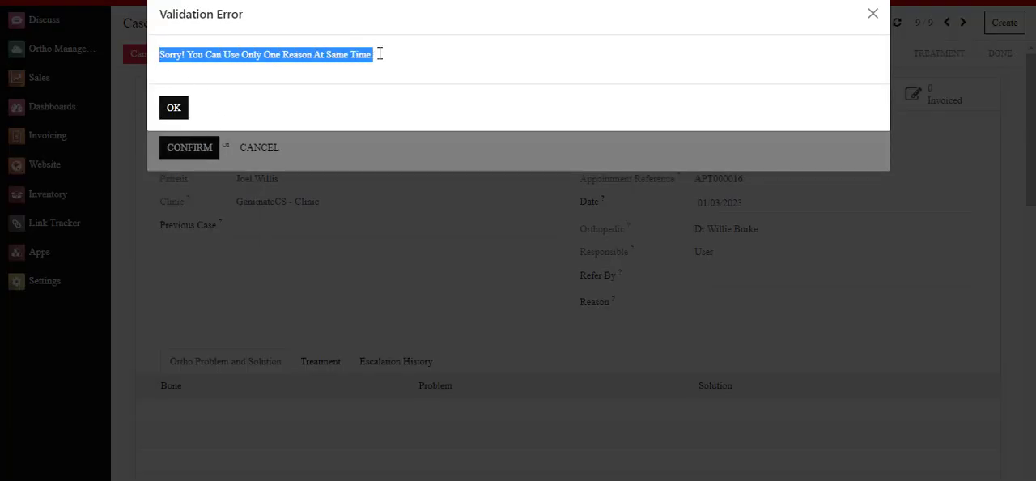
click(375, 87)
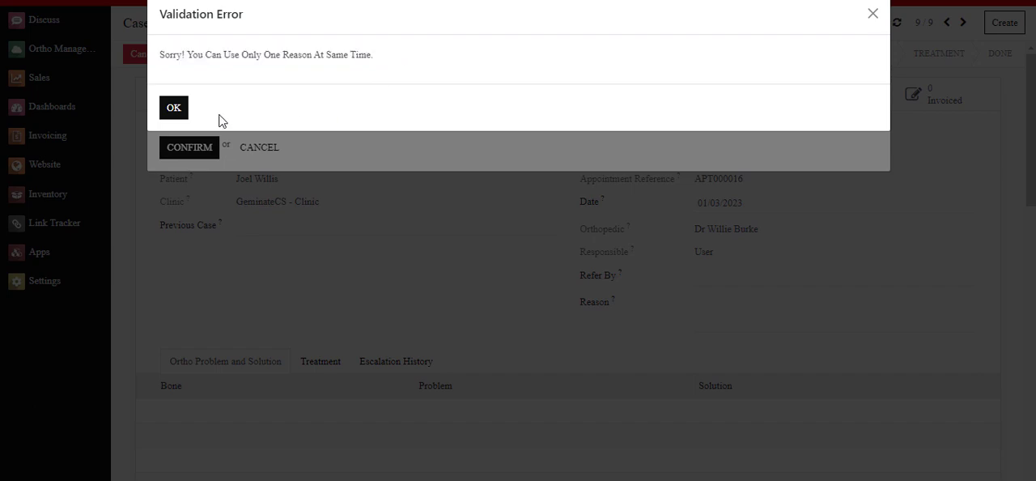
click(174, 107)
Step: Clear the Template text and confirm the cancellation of Case00009 with only the selected reason
click(258, 91)
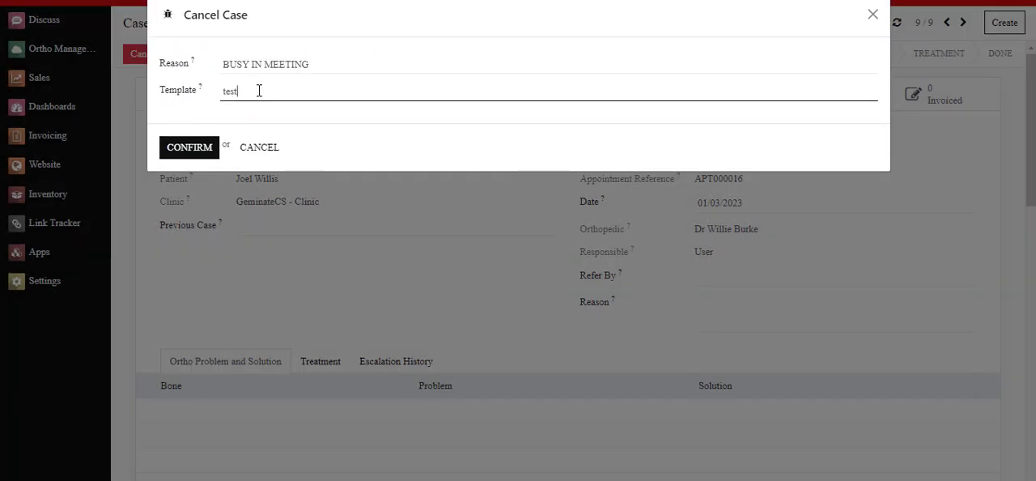
key(BackSpace)
key(BackSpace)
key(BackSpace)
click(189, 147)
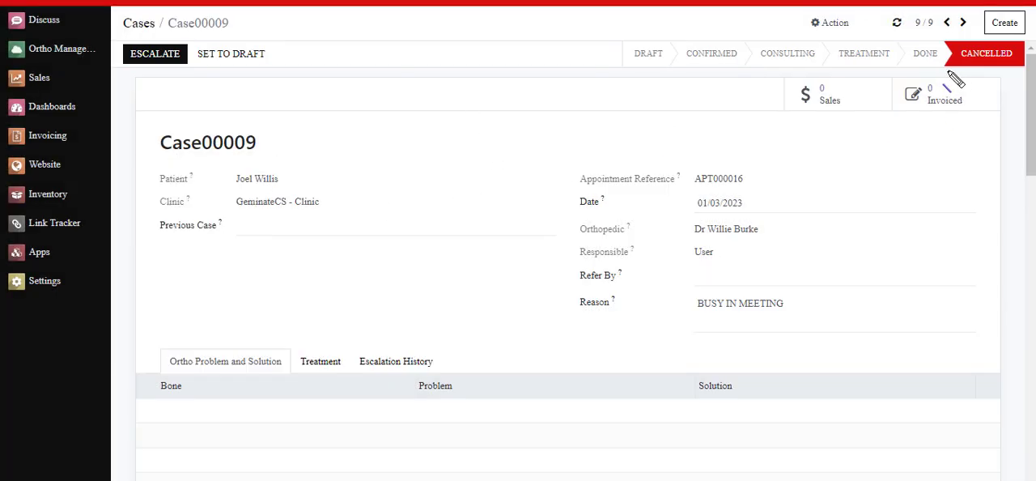
Step: Check the stage, the recorded reason and the available actions on the Case00009 record
drag(940, 72, 1026, 68)
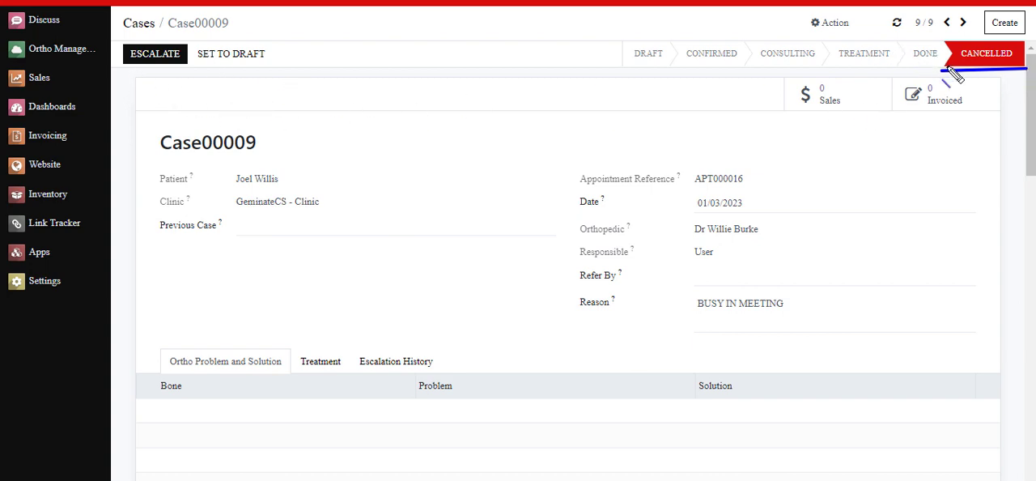
drag(568, 311, 807, 306)
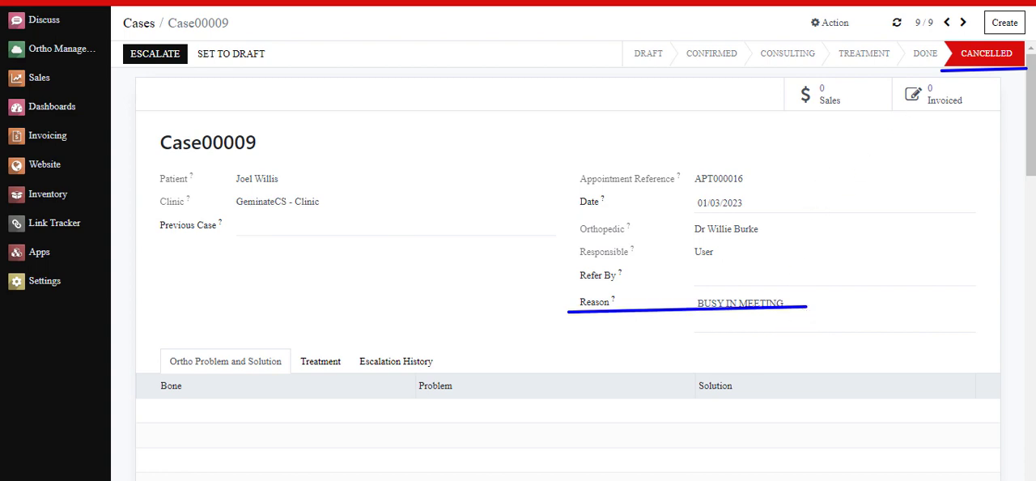
drag(830, 30, 837, 35)
drag(833, 3, 887, 3)
drag(162, 31, 244, 30)
drag(308, 66, 314, 61)
key(Escape)
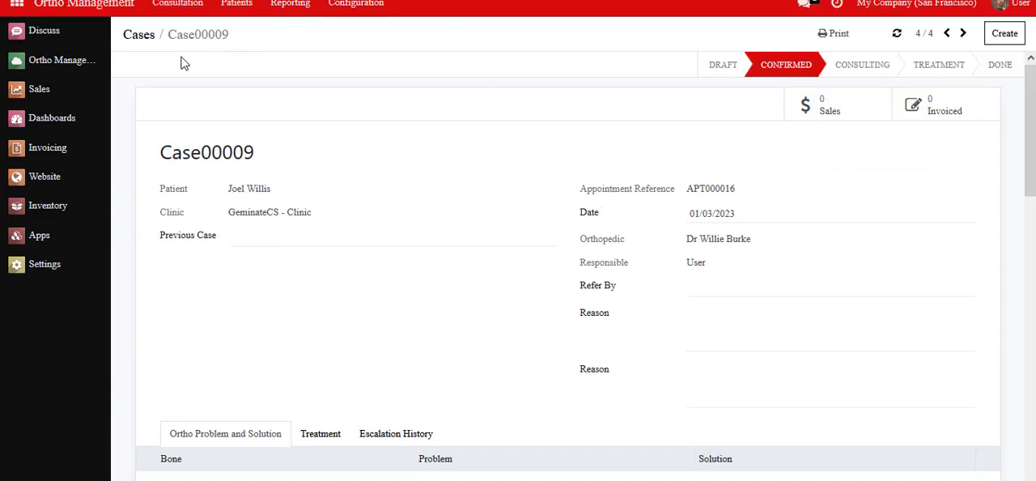
Step: Examine Case00009 in the User sessions, comparing its case number, stage, signed-in user and reason
drag(165, 50, 266, 50)
drag(740, 96, 817, 82)
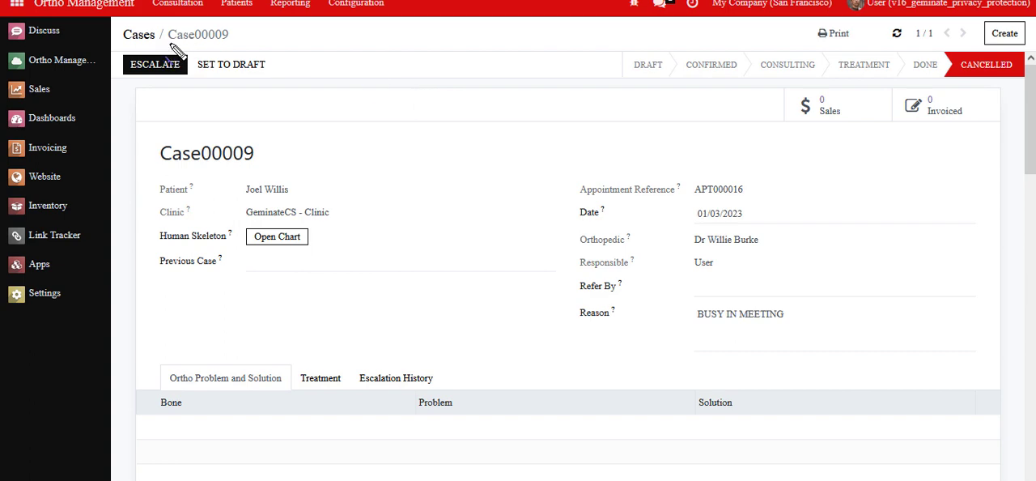
drag(164, 46, 242, 39)
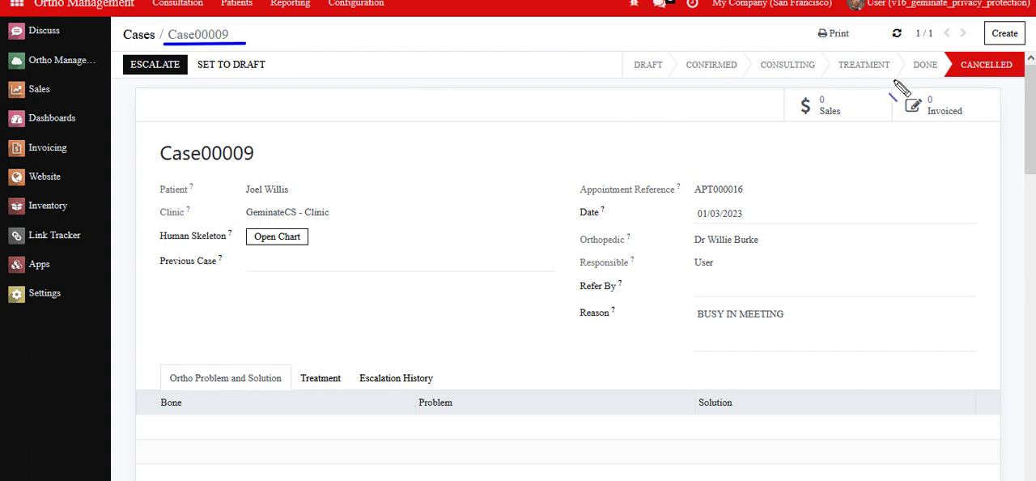
drag(943, 79, 1023, 79)
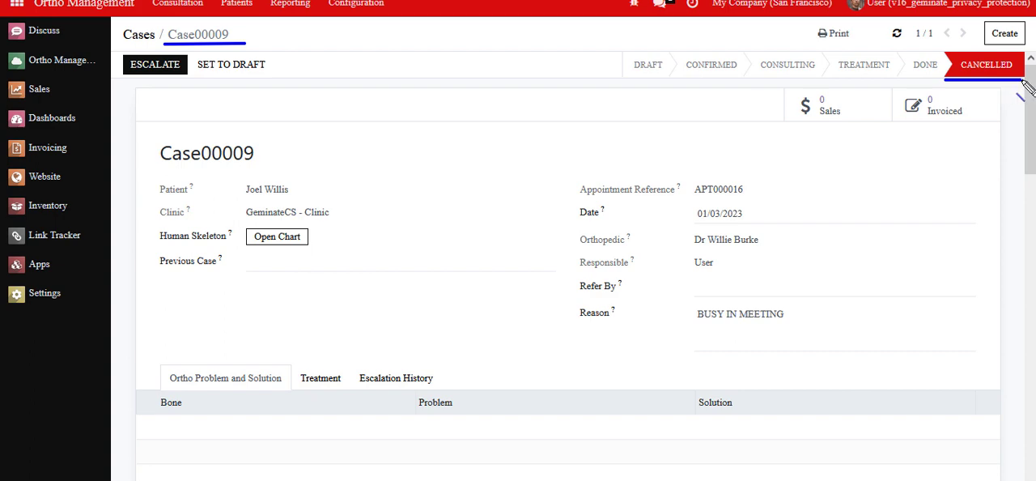
drag(866, 10, 888, 9)
drag(570, 319, 803, 332)
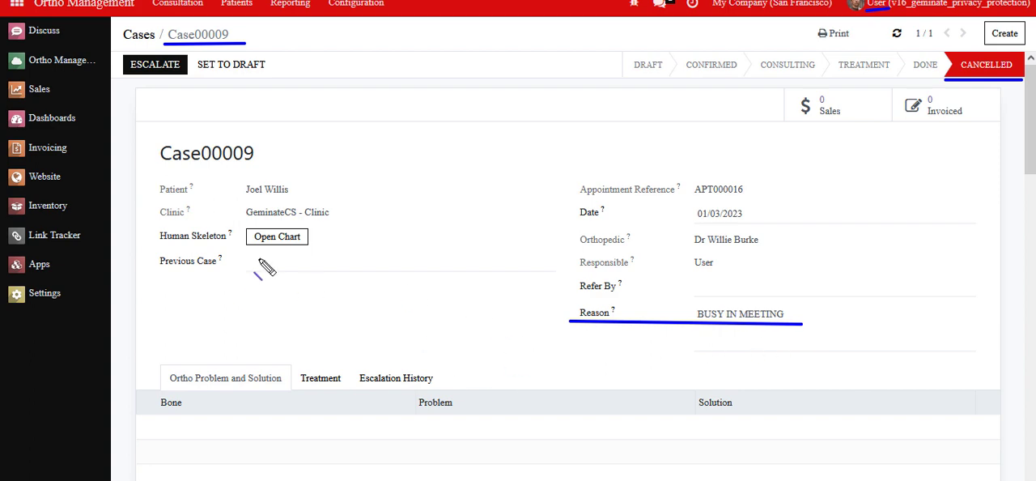
drag(159, 168, 301, 171)
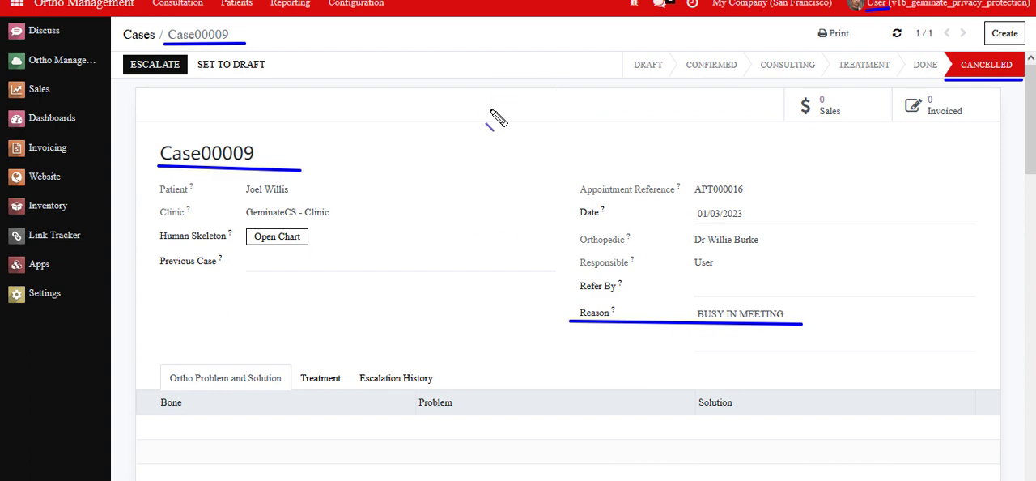
key(Escape)
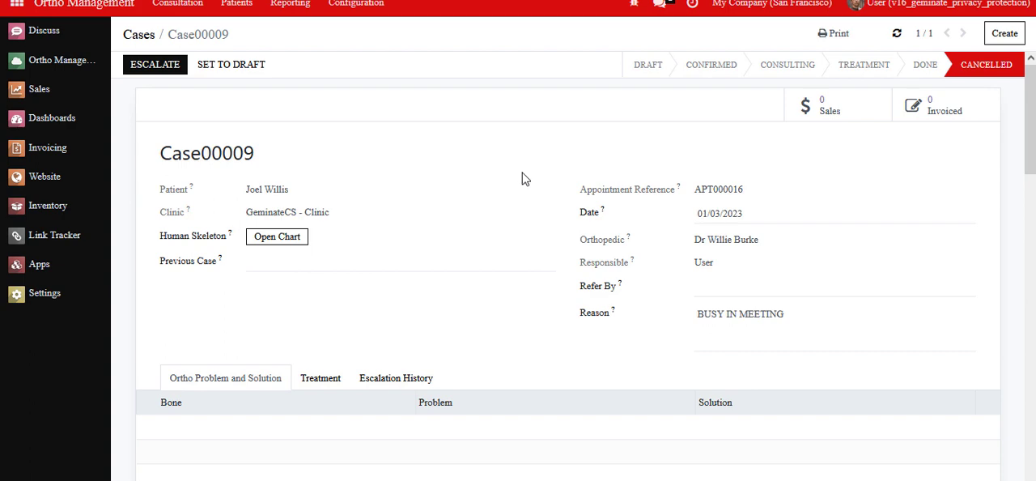